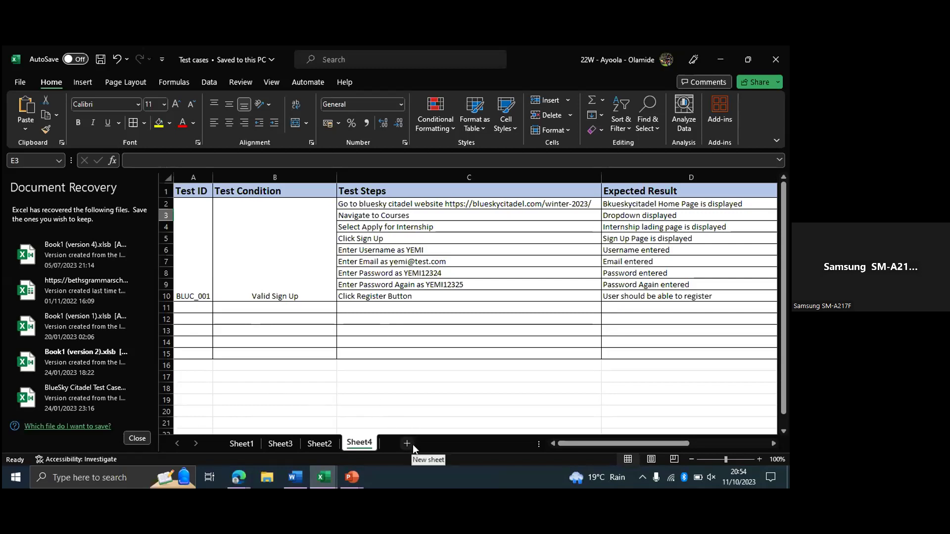
pyautogui.hotkey('alt', 'Tab')
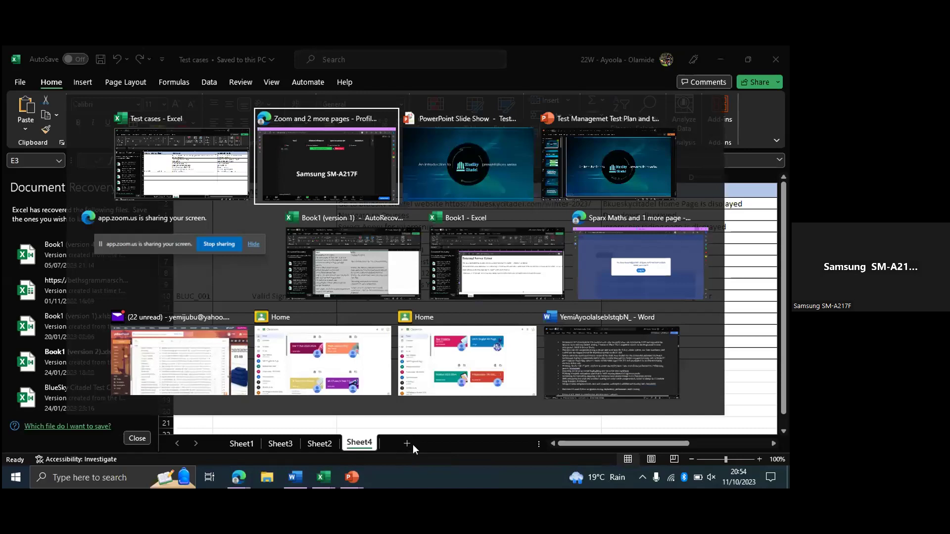
pyautogui.press('Down')
pyautogui.press('Down')
pyautogui.press('Left')
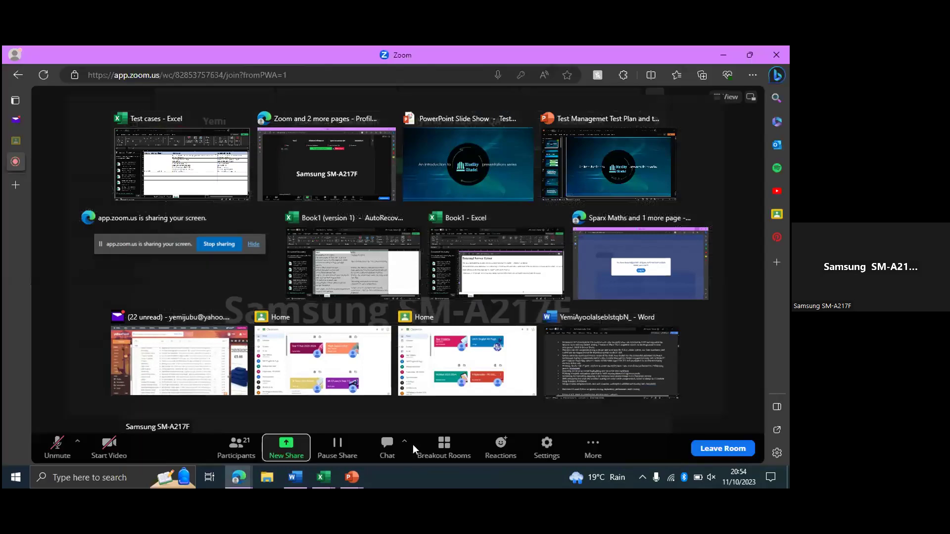
pyautogui.press('Return')
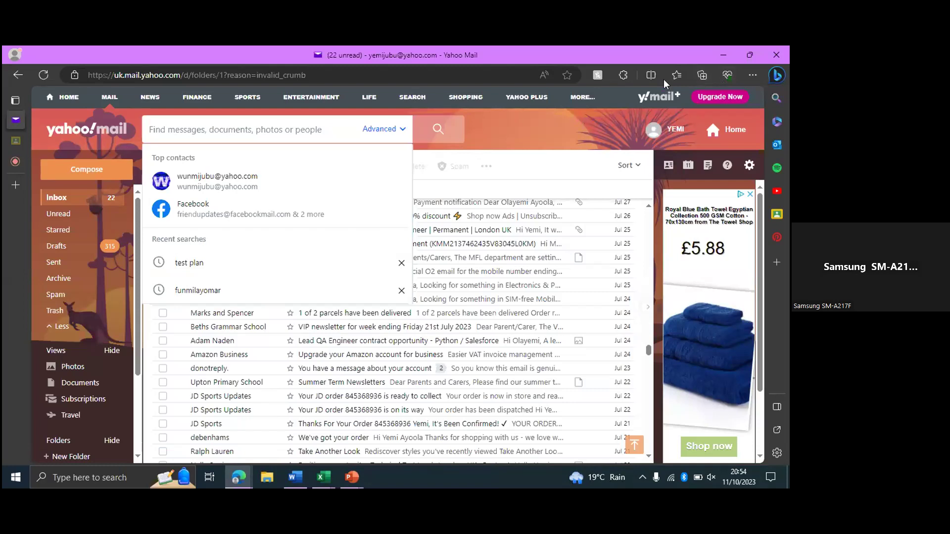
pyautogui.hotkey('alt', 'Tab')
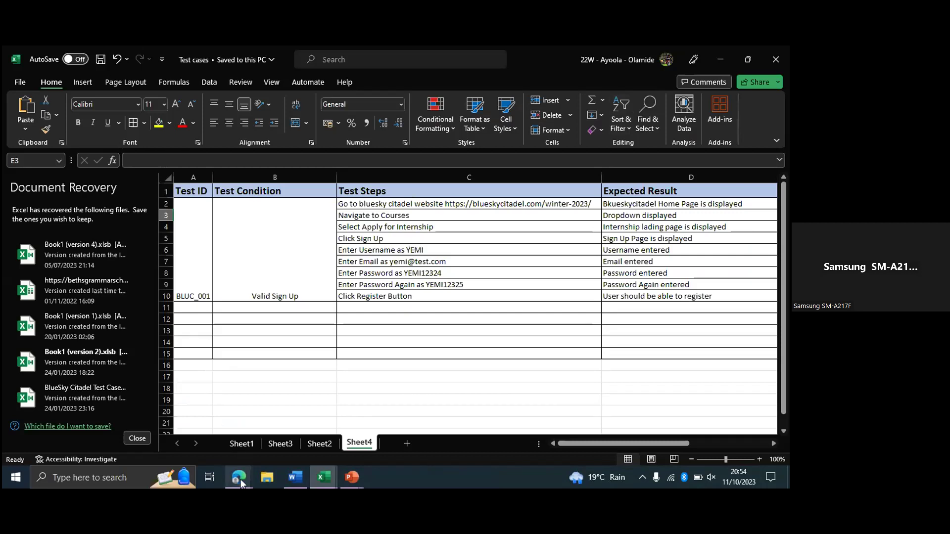
# Switch to Microsoft Edge and open a new browser window
pyautogui.moveTo(241, 483)
pyautogui.moveTo(321, 430)
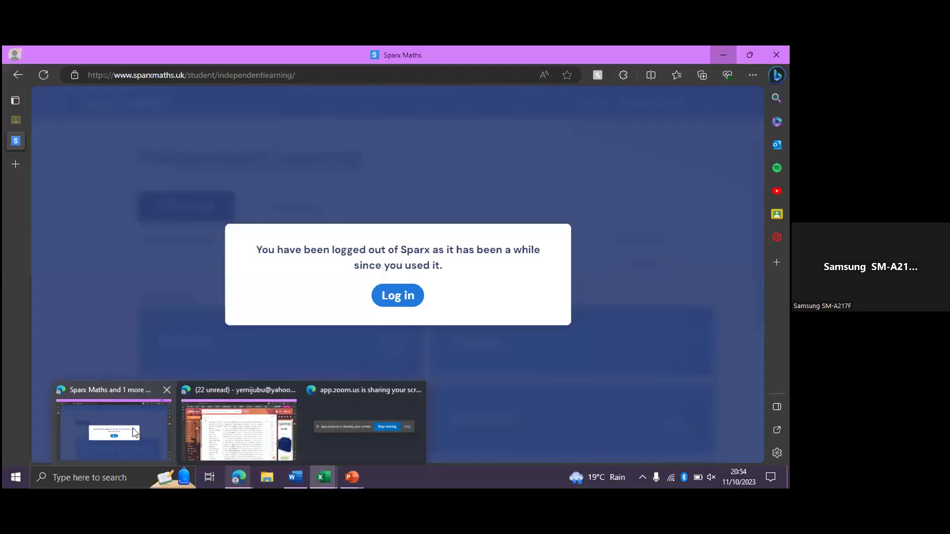
pyautogui.click(133, 428)
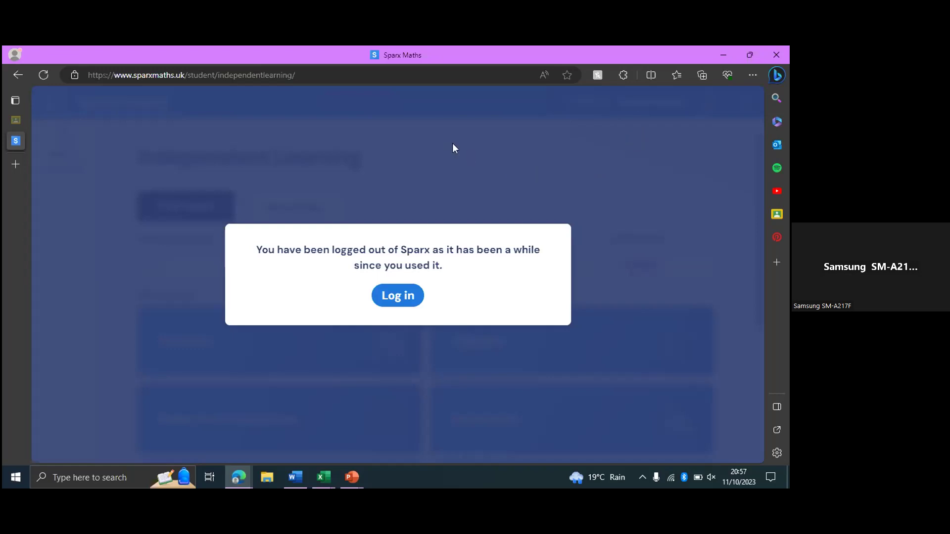
pyautogui.click(702, 78)
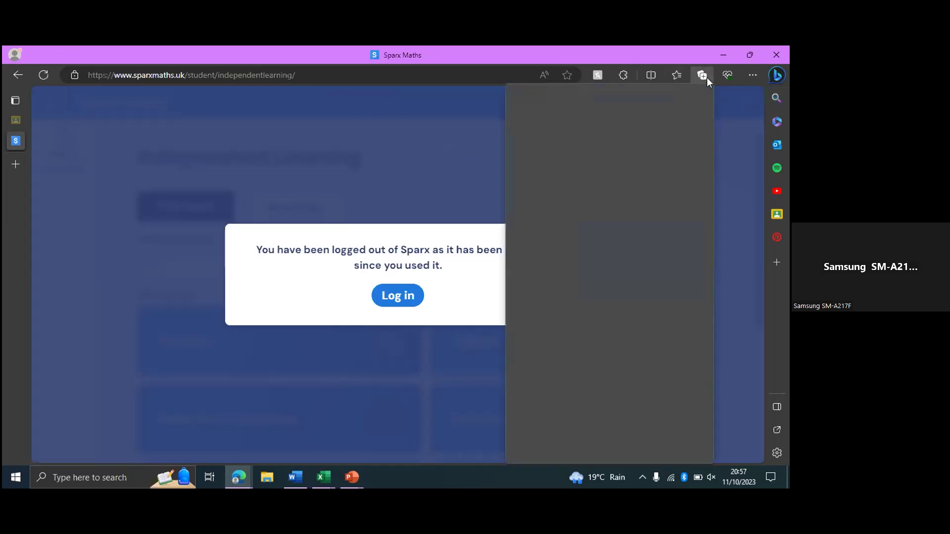
pyautogui.click(752, 75)
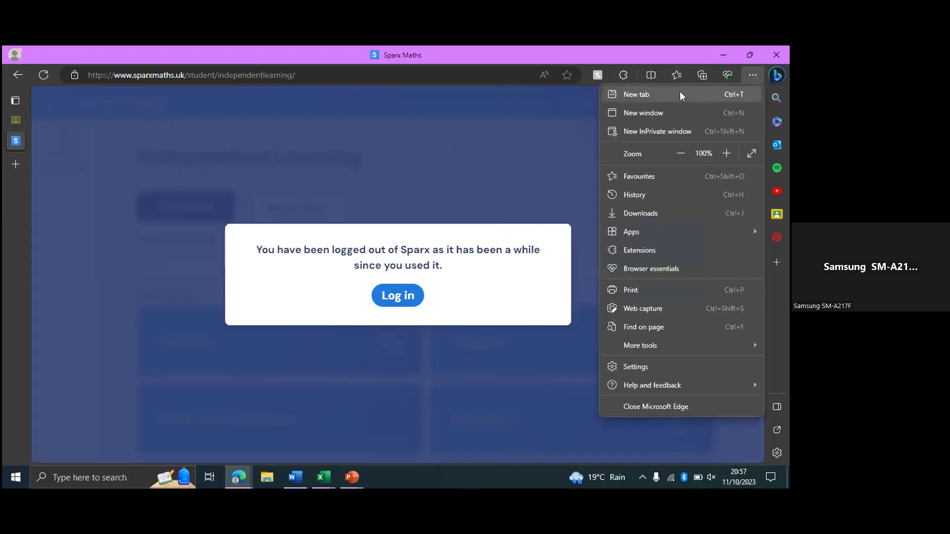
pyautogui.click(661, 112)
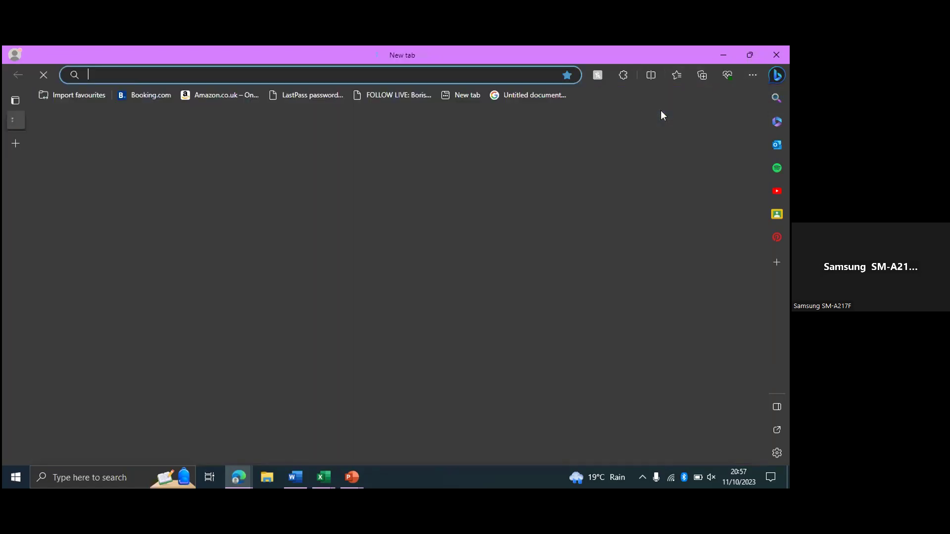
# Load the blueskycitadel.com home page in the new browser window
pyautogui.write('b')
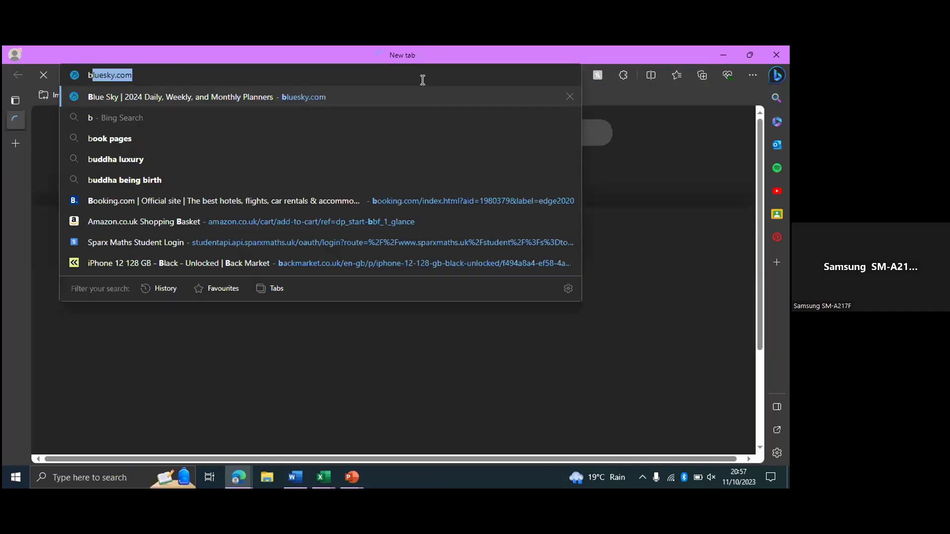
pyautogui.write('lue')
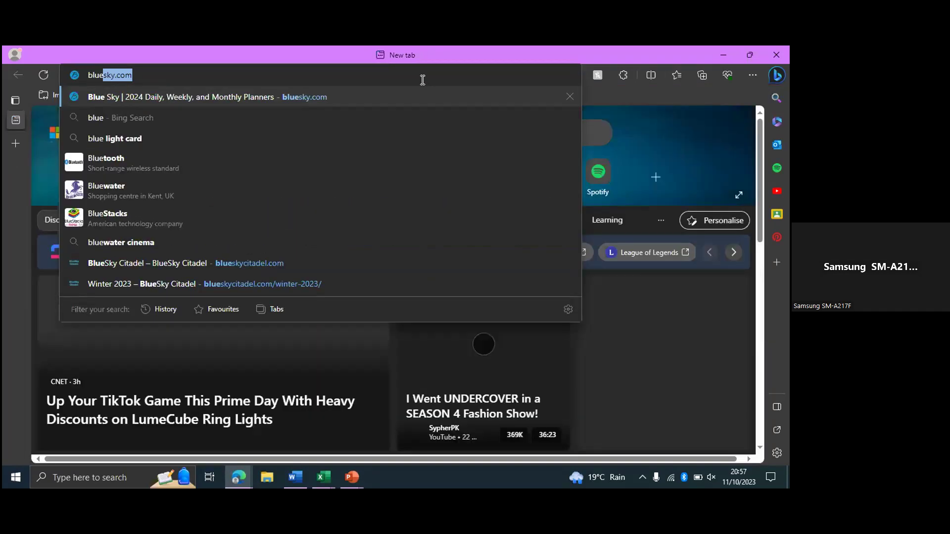
pyautogui.write('skycitadel')
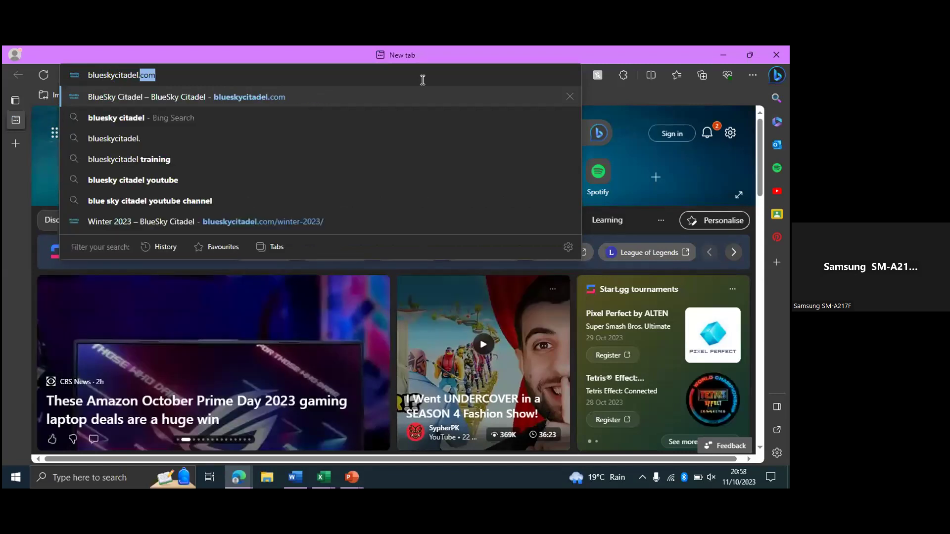
pyautogui.write('.c')
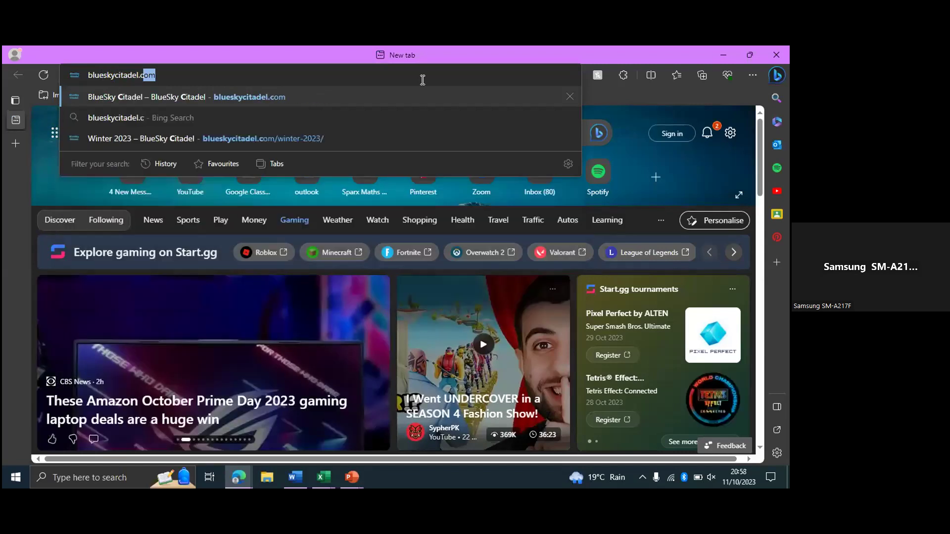
pyautogui.press('Return')
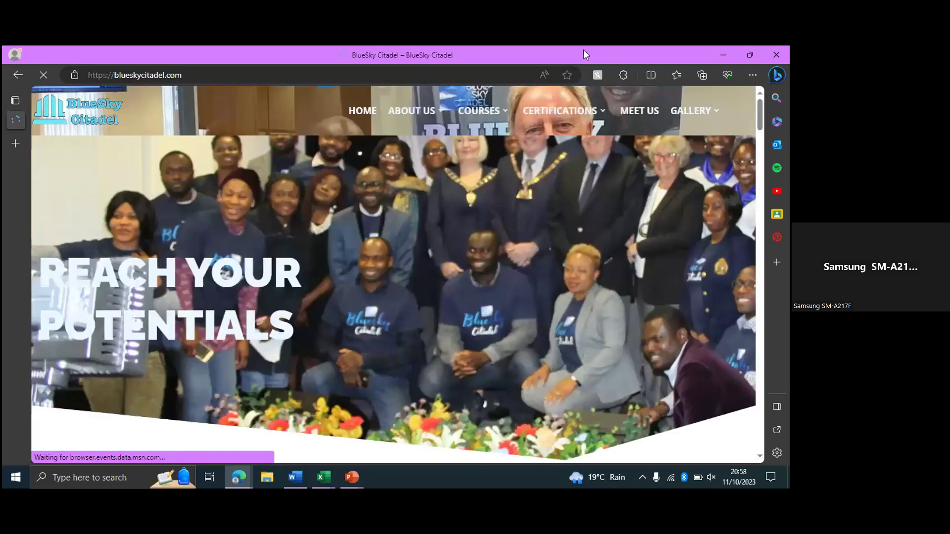
# Follow the Apply for Internship option under Courses and open the PrepMajor sign-up page
pyautogui.moveTo(493, 122)
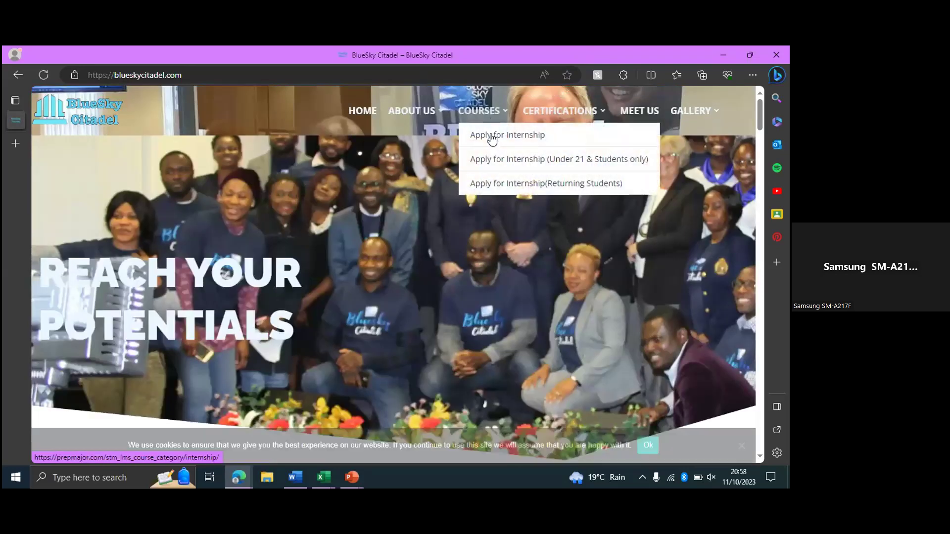
pyautogui.click(492, 137)
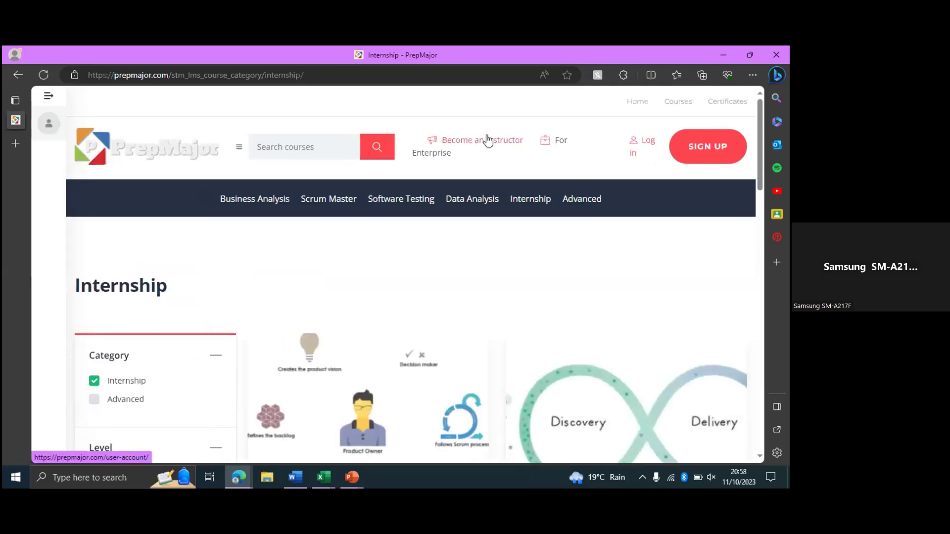
pyautogui.click(687, 151)
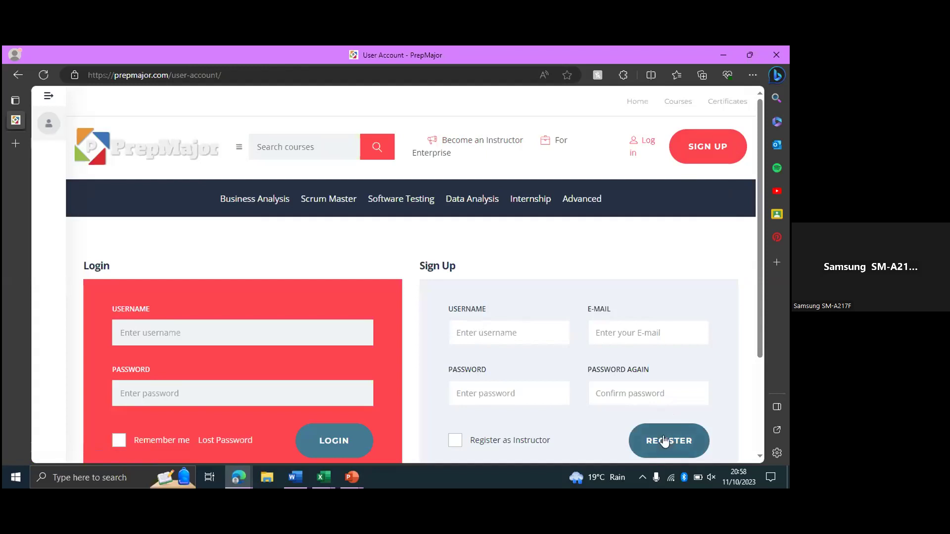
pyautogui.moveTo(762, 349); pyautogui.dragTo(761, 290)
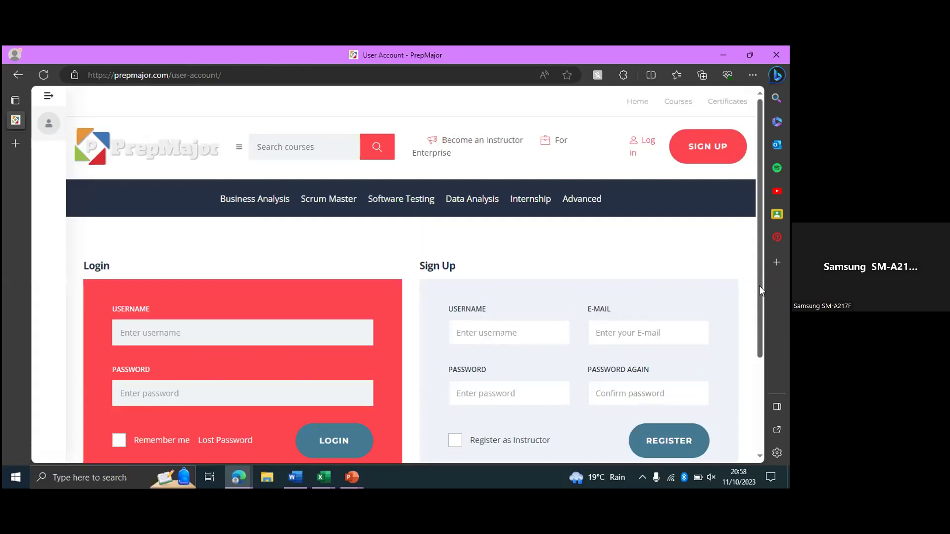
# Switch back to the Test cases workbook in Excel and review the test step and result columns on Sheet4
pyautogui.hotkey('alt', 'Tab')
pyautogui.hotkey('alt', 'Tab')
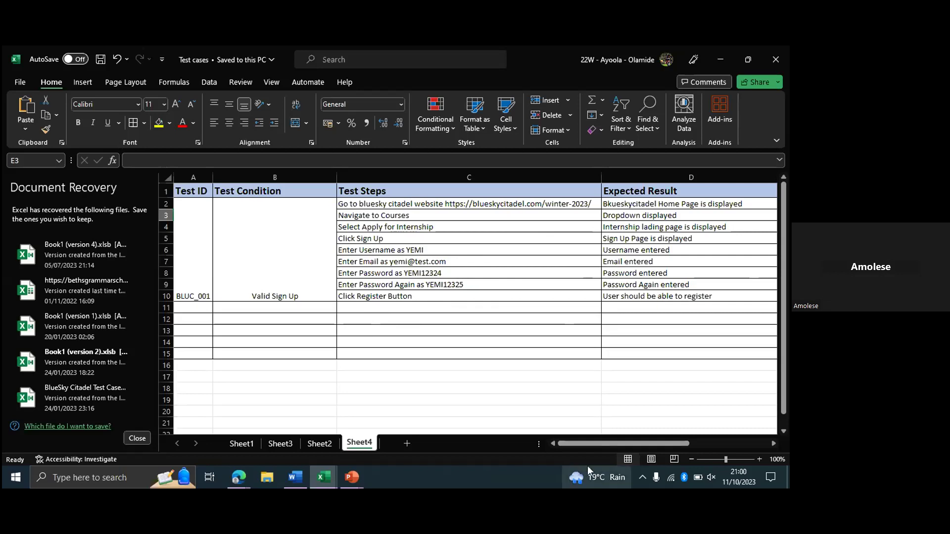
pyautogui.moveTo(604, 447); pyautogui.dragTo(568, 444)
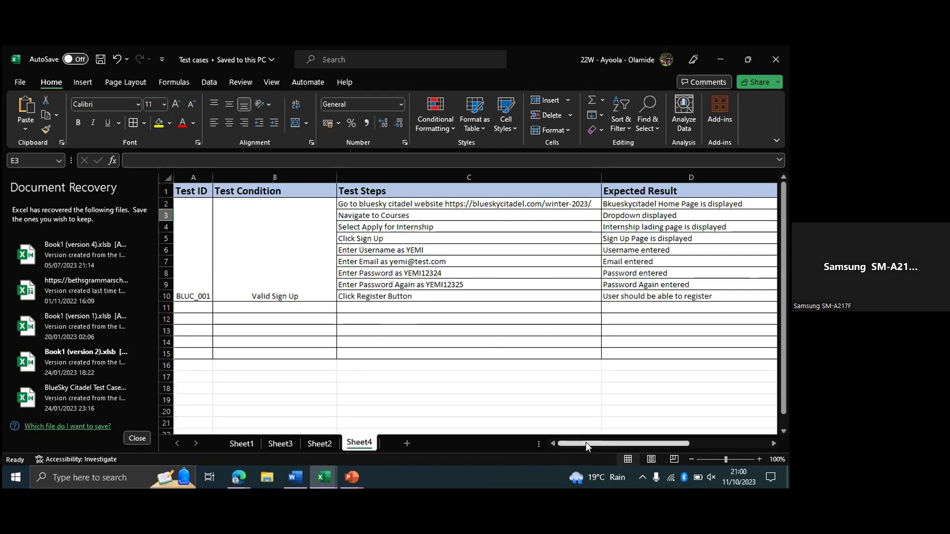
pyautogui.moveTo(586, 442); pyautogui.dragTo(639, 426)
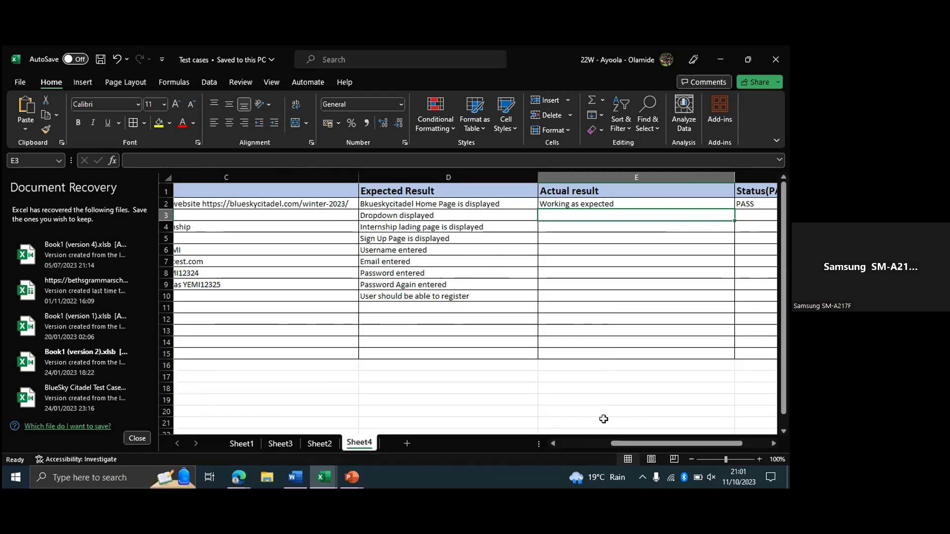
pyautogui.click(618, 443)
pyautogui.moveTo(618, 443); pyautogui.dragTo(555, 442)
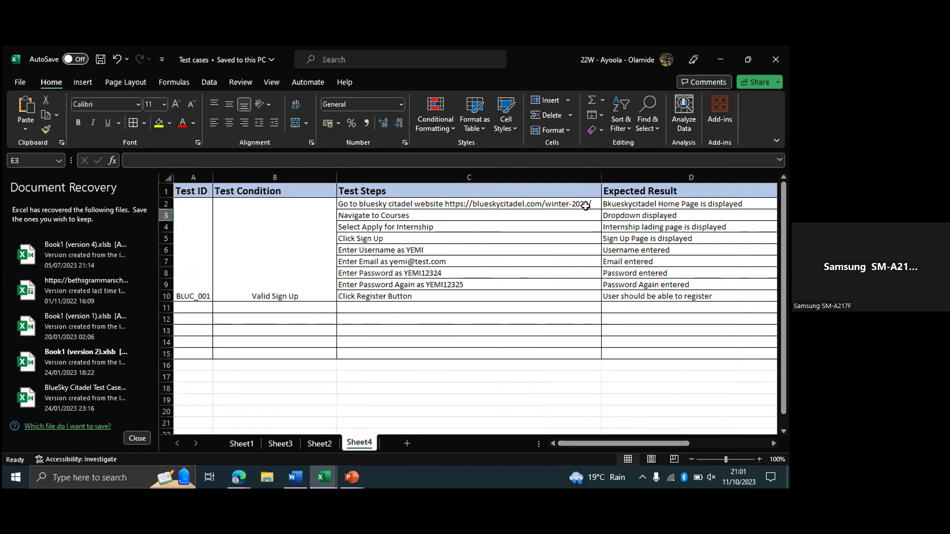
# Highlight the website URL within the first test step in cell C2, keeping the result columns in view
pyautogui.click(448, 203)
pyautogui.doubleClick(448, 203)
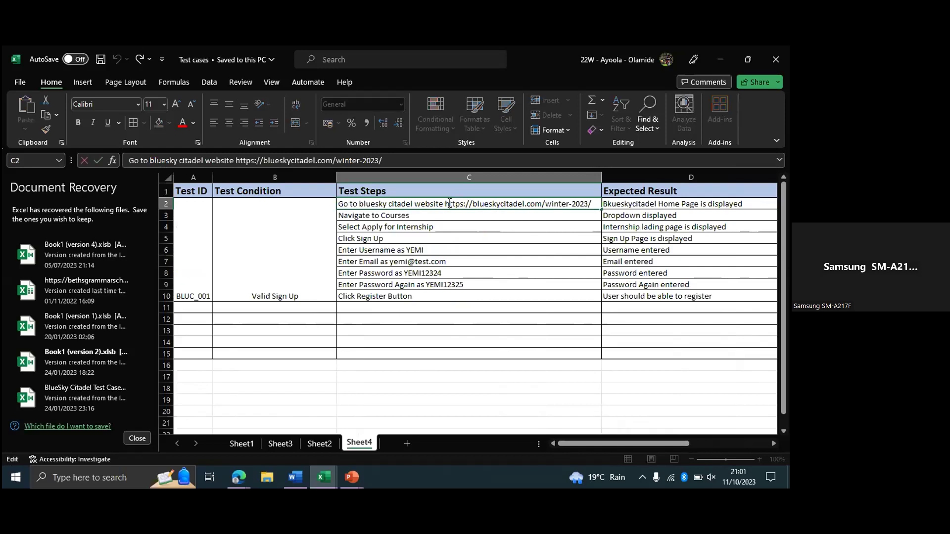
pyautogui.moveTo(449, 203); pyautogui.dragTo(595, 207)
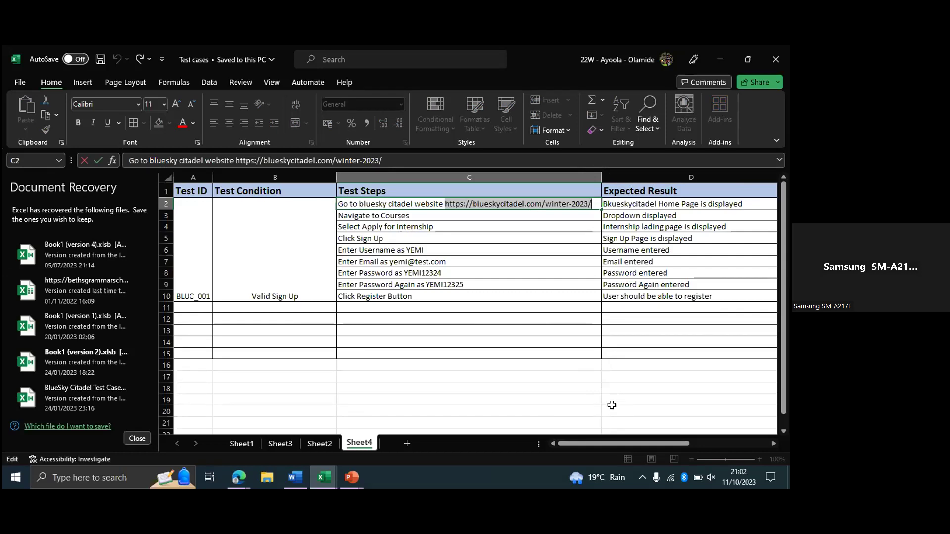
pyautogui.moveTo(601, 444); pyautogui.dragTo(671, 445)
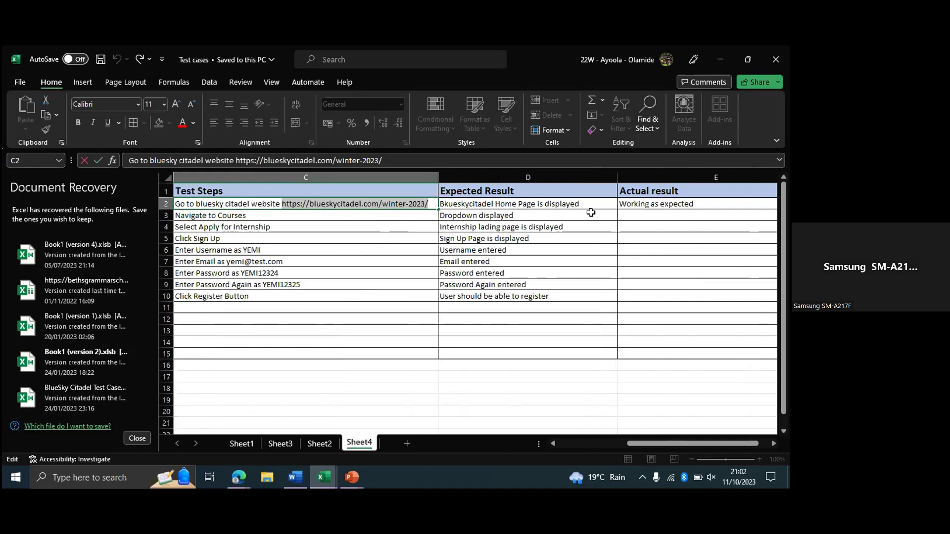
# Switch to Edge, go back to the BlueSky Citadel home page and compare it with the row 2 results in Excel
pyautogui.hotkey('alt', 'Tab')
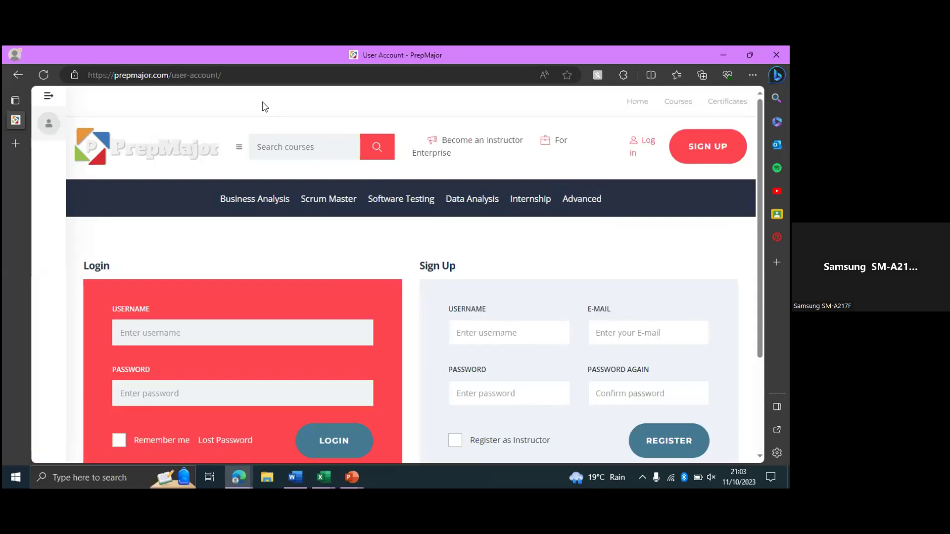
pyautogui.click(18, 76)
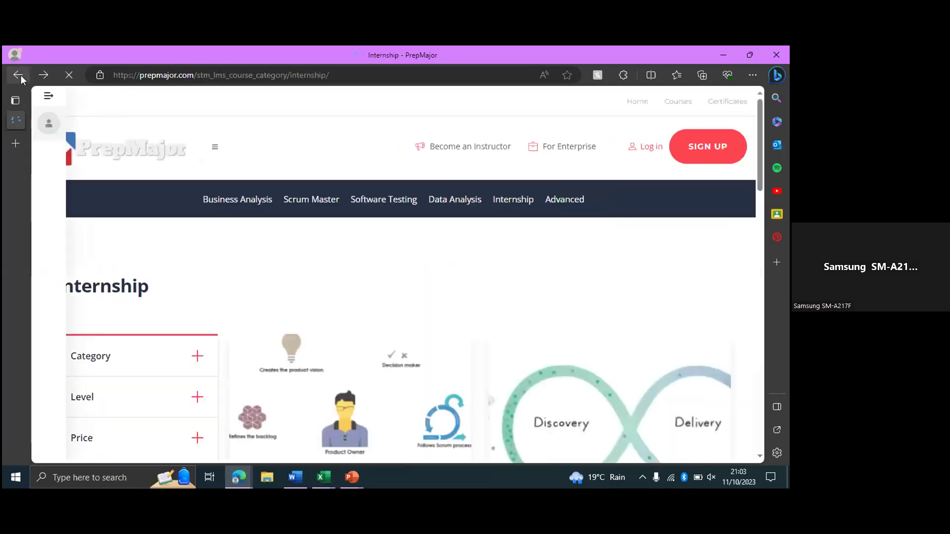
pyautogui.click(20, 75)
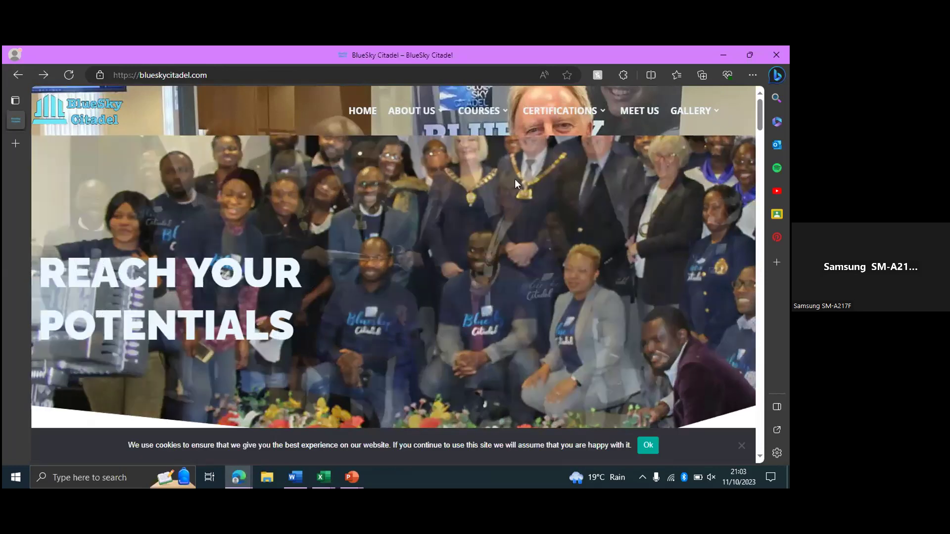
pyautogui.hotkey('alt', 'Tab')
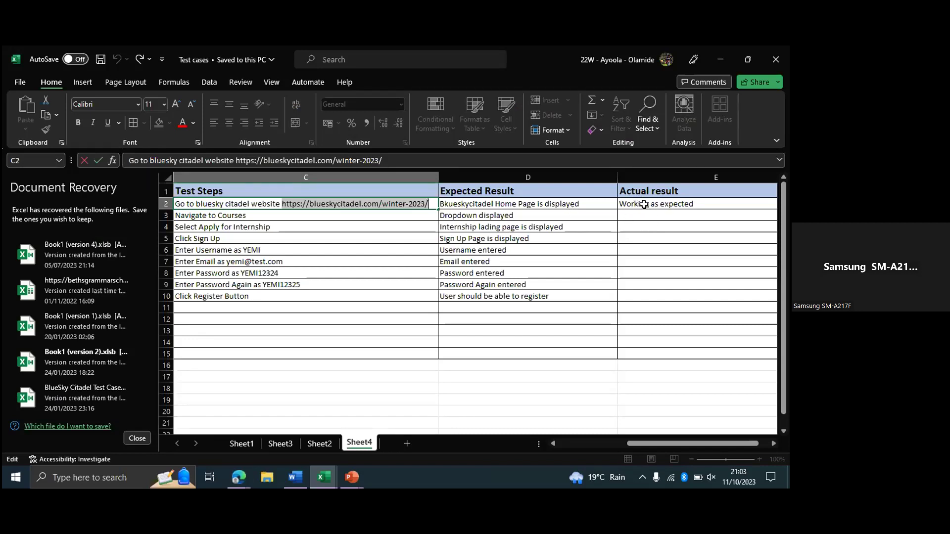
pyautogui.hotkey('alt', 'Tab')
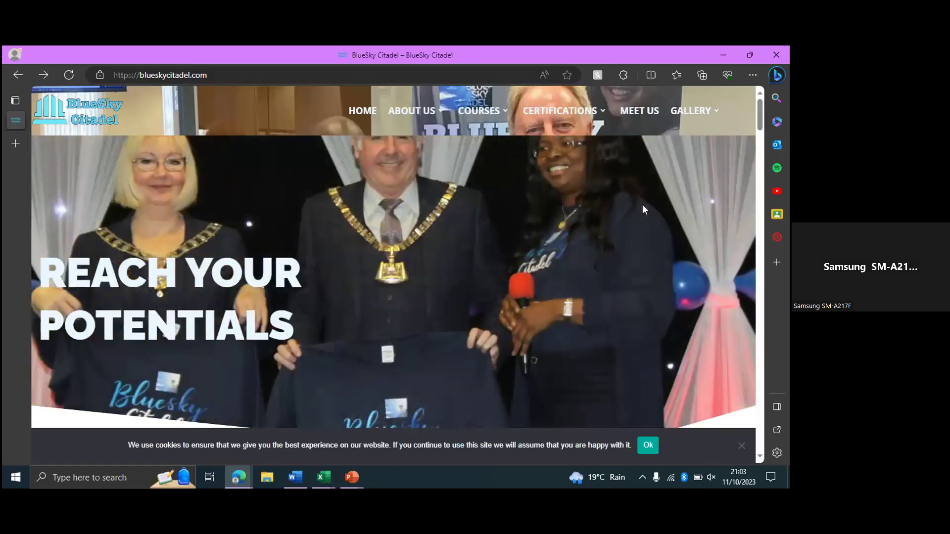
pyautogui.hotkey('alt', 'Tab')
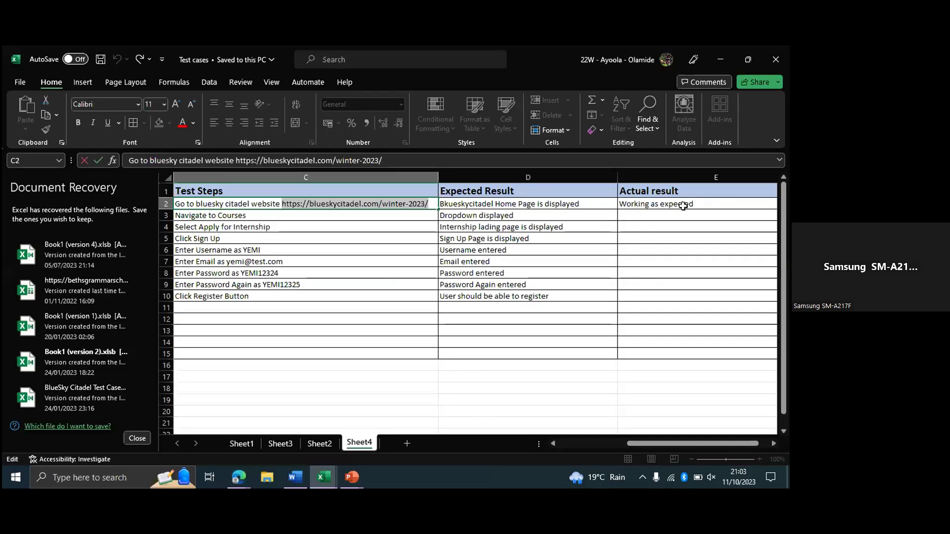
# Reword the expected result in D2 to "Bkueskycitadel Home Page should be displayed"
pyautogui.click(622, 205)
pyautogui.press('F2')
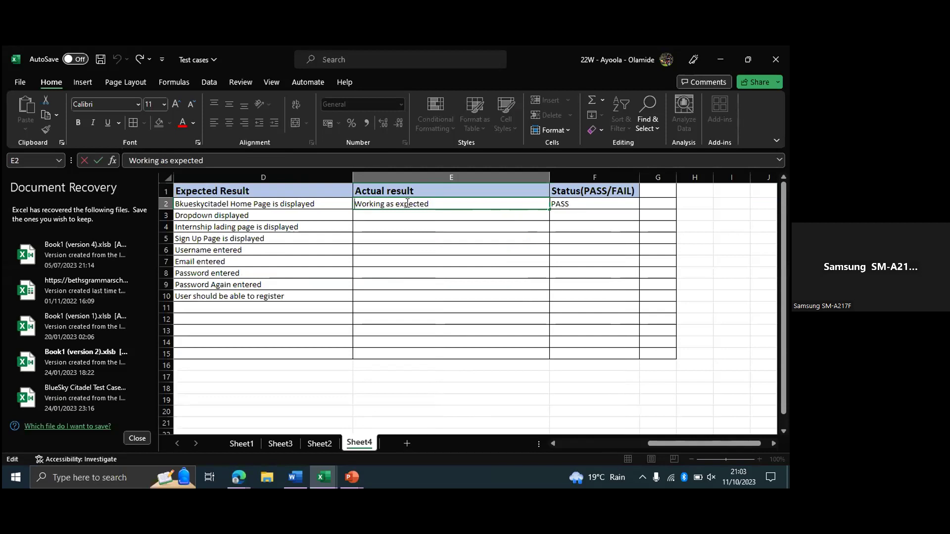
pyautogui.doubleClick(279, 207)
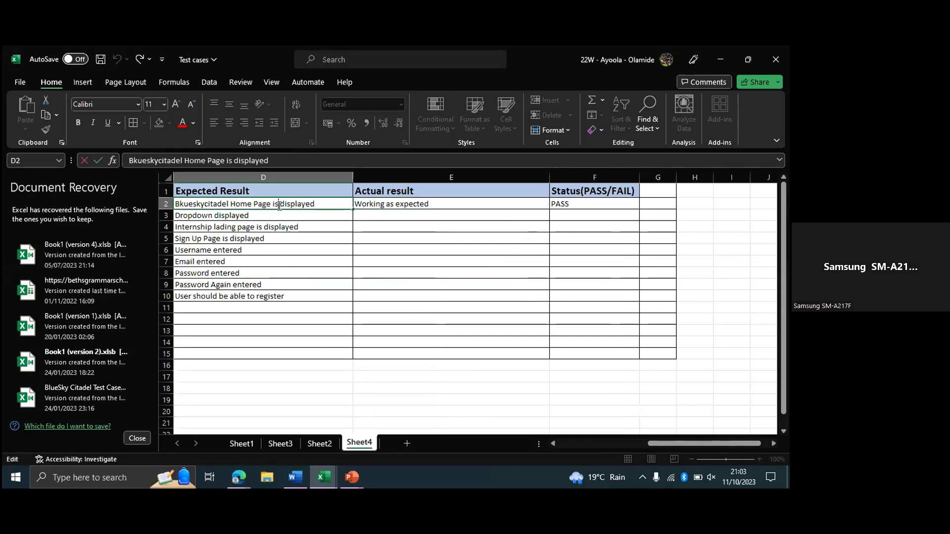
pyautogui.press('BackSpace')
pyautogui.press('BackSpace')
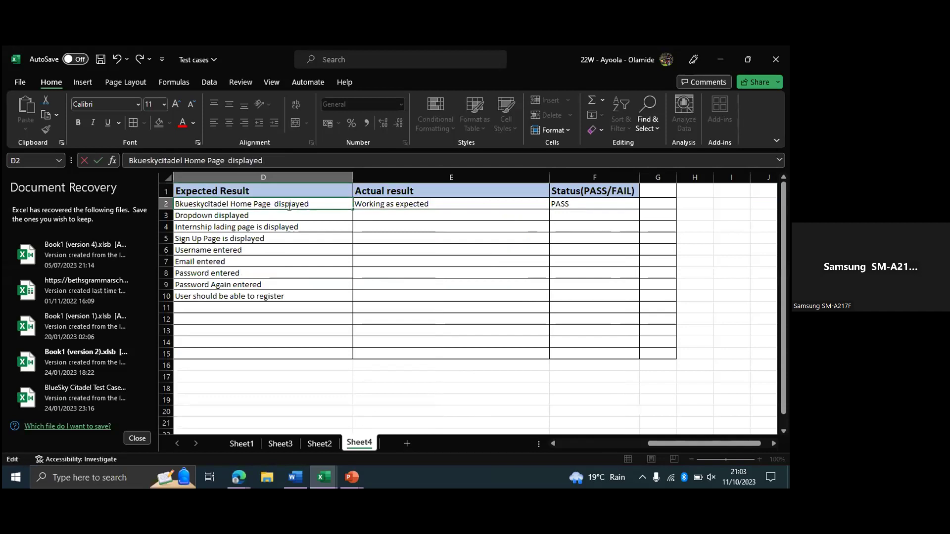
pyautogui.write('should')
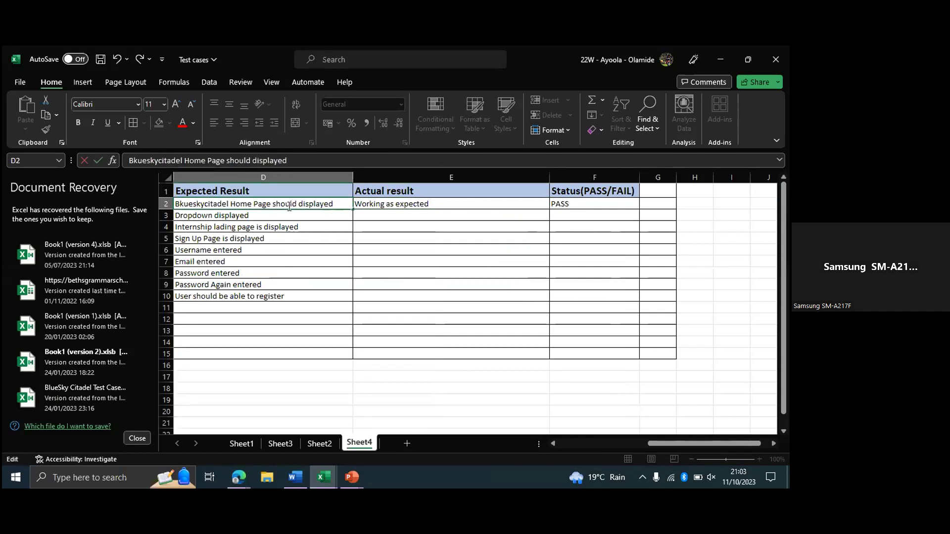
pyautogui.write('be')
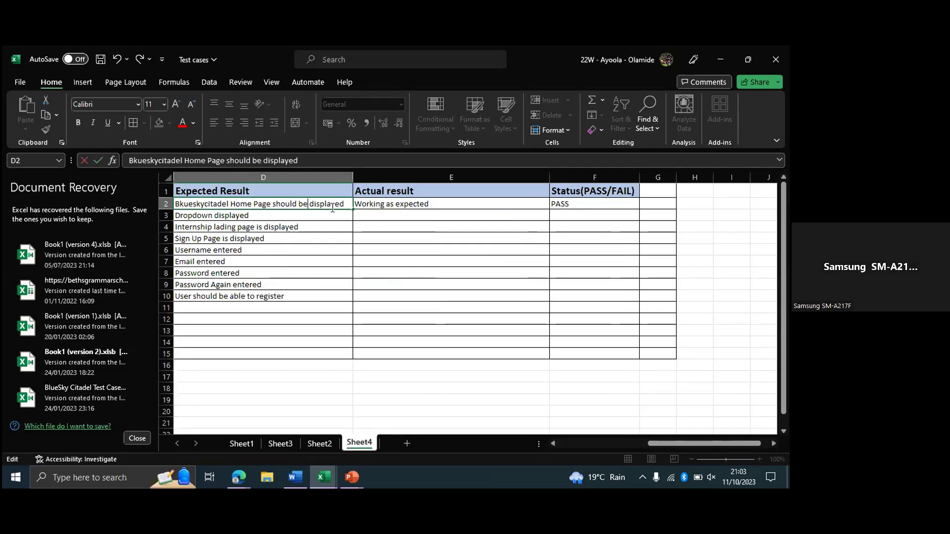
# Replace the actual result in E2 with a copy of the D2 text, reworded as "Bkueskycitadel Home Page is displayed"
pyautogui.moveTo(345, 204); pyautogui.dragTo(169, 194)
pyautogui.hotkey('ctrl', 'c')
pyautogui.click(393, 207)
pyautogui.doubleClick(433, 203)
pyautogui.moveTo(441, 203); pyautogui.dragTo(341, 201)
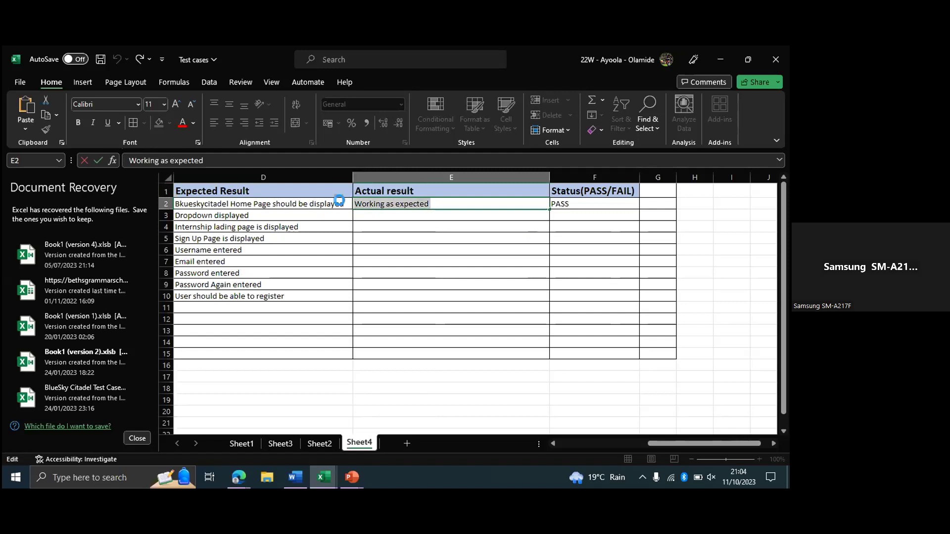
pyautogui.hotkey('ctrl', 'v')
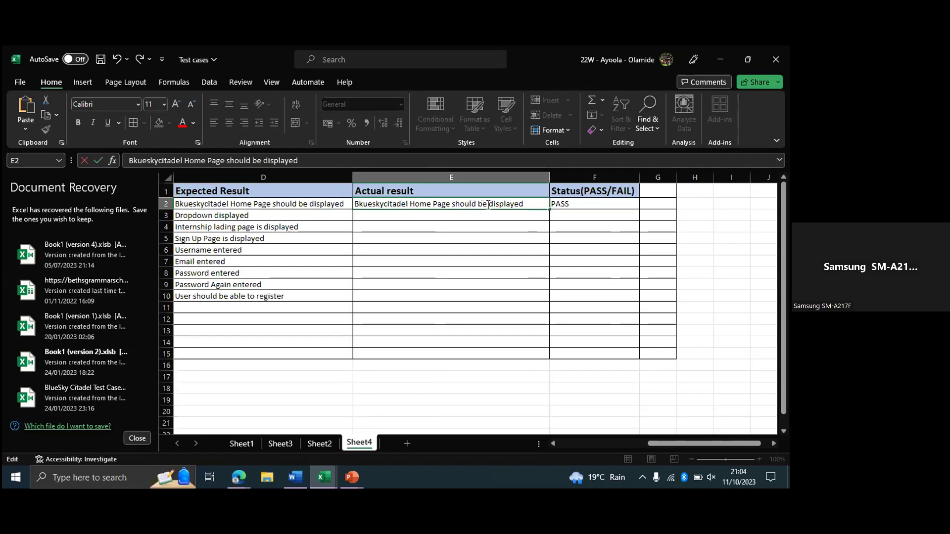
pyautogui.press('BackSpace')
pyautogui.press('BackSpace')
pyautogui.press('BackSpace')
pyautogui.press('BackSpace')
pyautogui.press('BackSpace')
pyautogui.press('BackSpace')
pyautogui.press('BackSpace')
pyautogui.press('BackSpace')
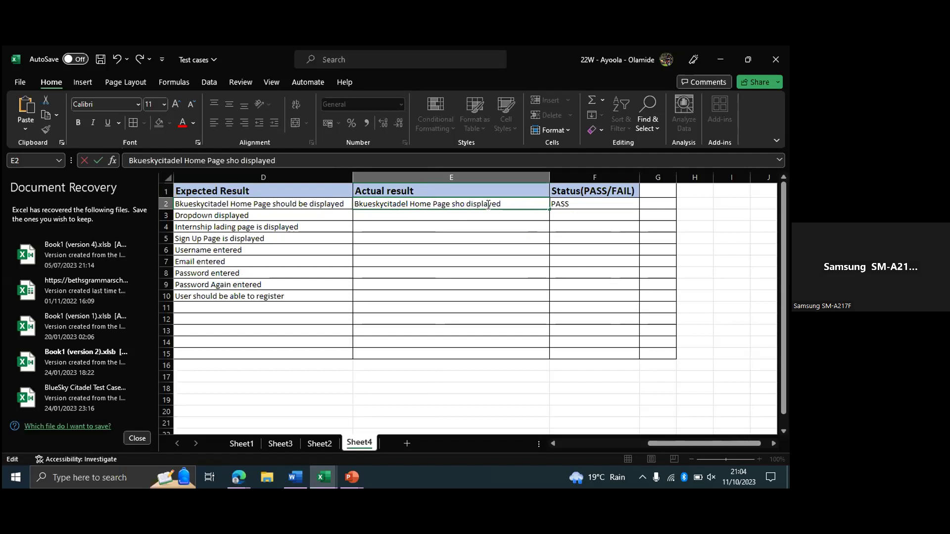
pyautogui.press('BackSpace')
pyautogui.write('is')
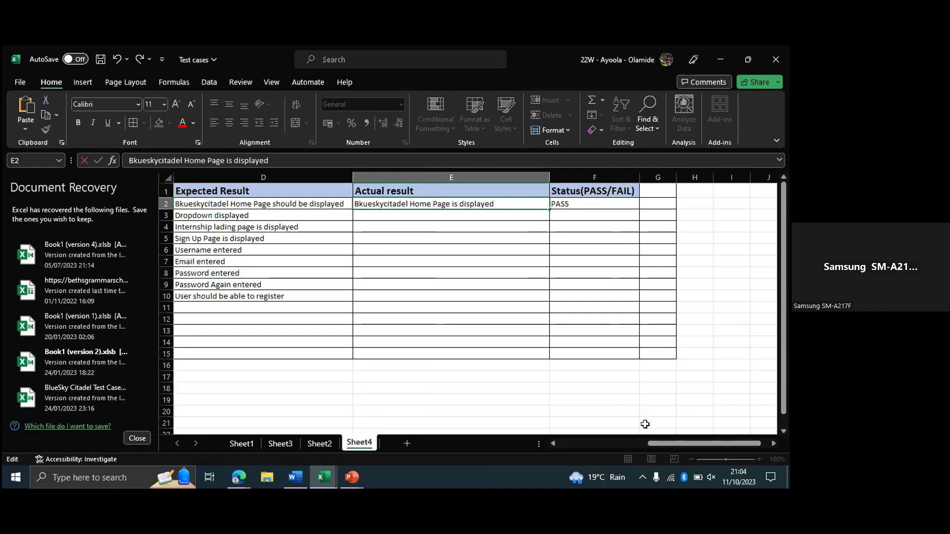
# Check the Navigate to Courses step by showing the Courses dropdown on the BlueSky Citadel site in Edge, and return to Excel
pyautogui.moveTo(654, 444); pyautogui.dragTo(587, 445)
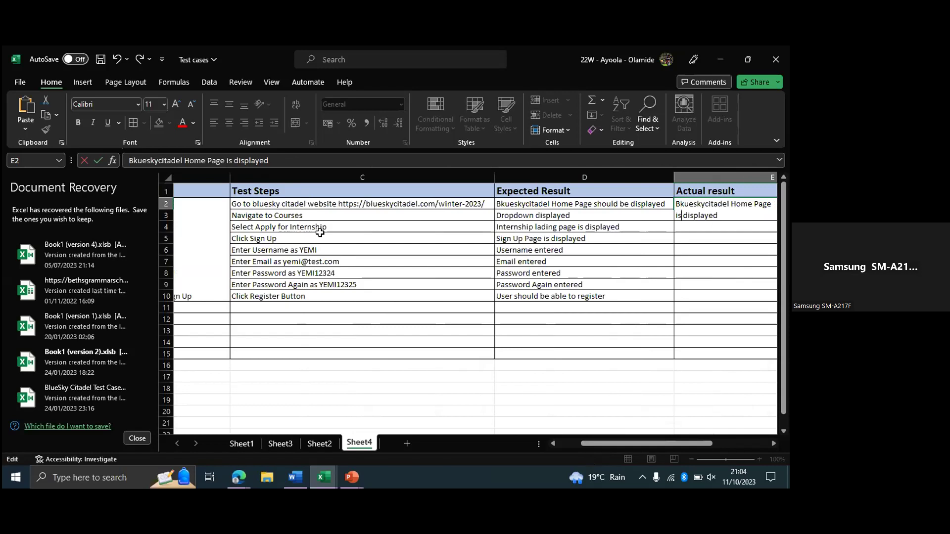
pyautogui.hotkey('alt', 'Tab')
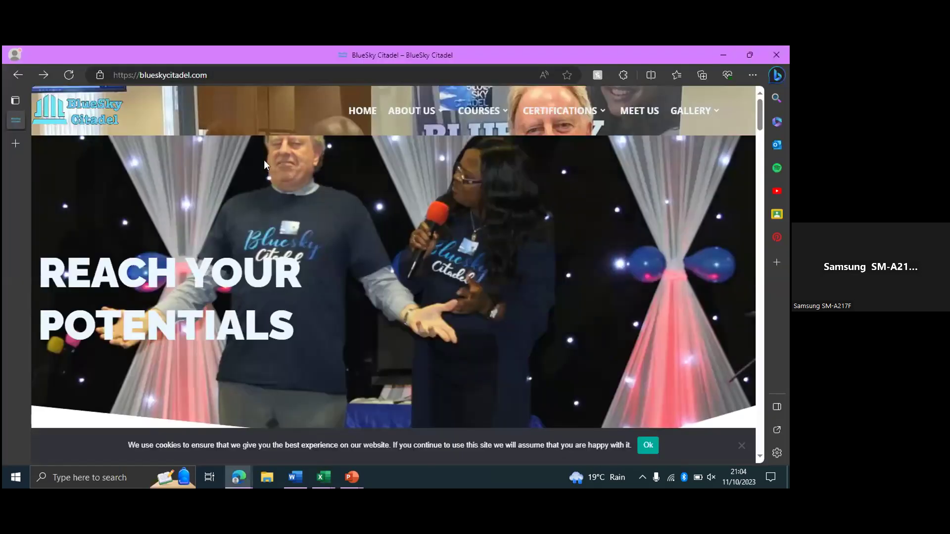
pyautogui.moveTo(482, 114)
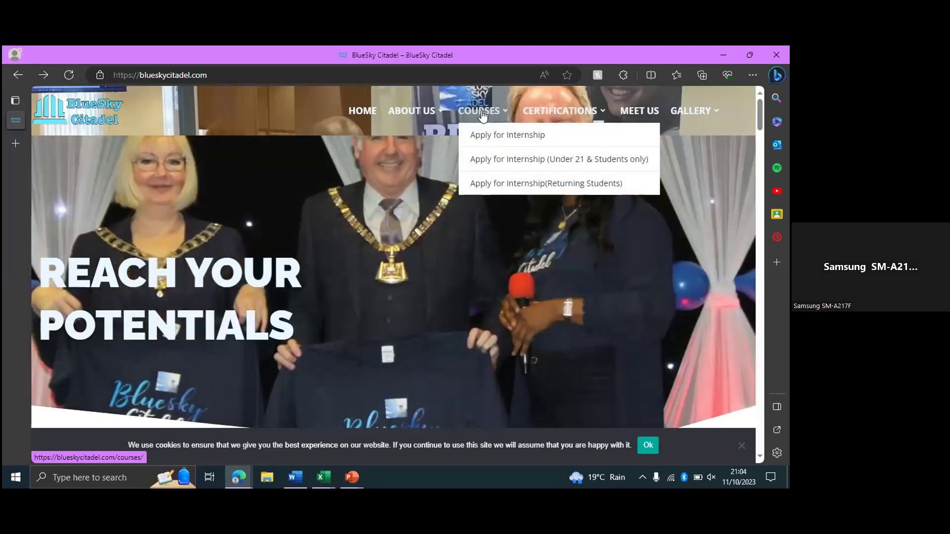
pyautogui.press('alt')
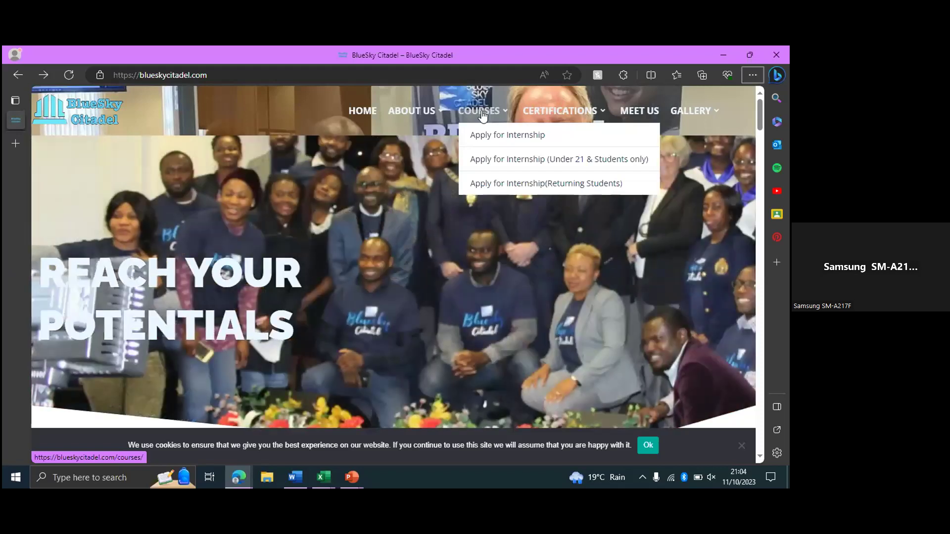
pyautogui.hotkey('alt', 'Tab')
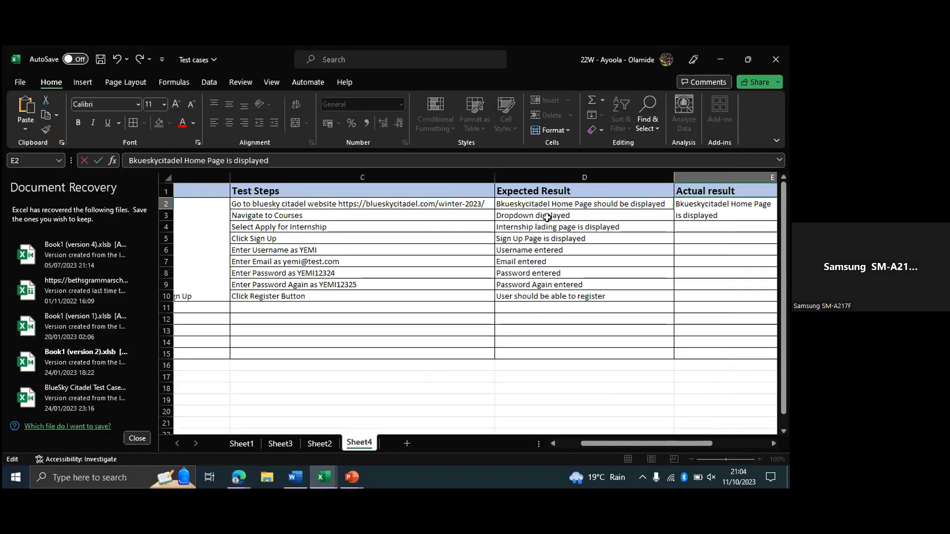
# Reword the expected result in D3 to "Dropdown should be displayed"
pyautogui.click(685, 225)
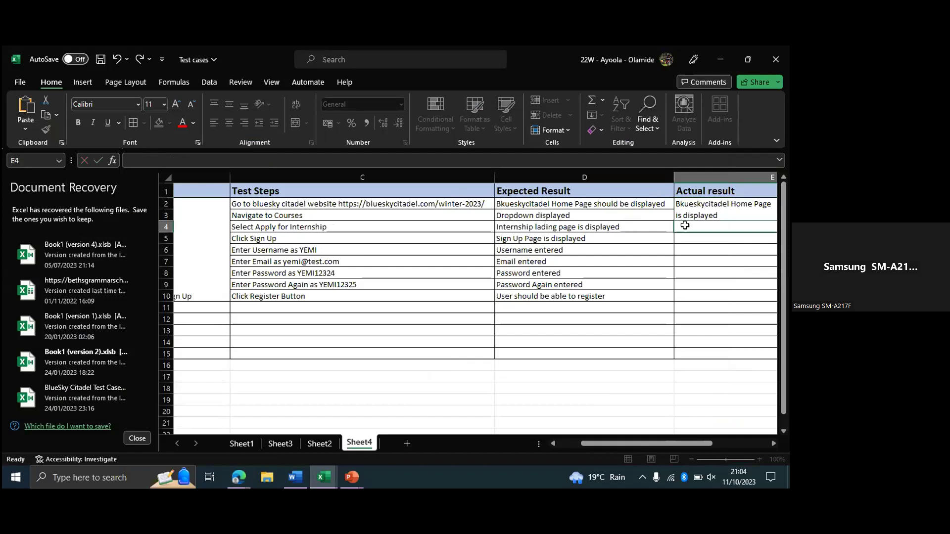
pyautogui.click(690, 217)
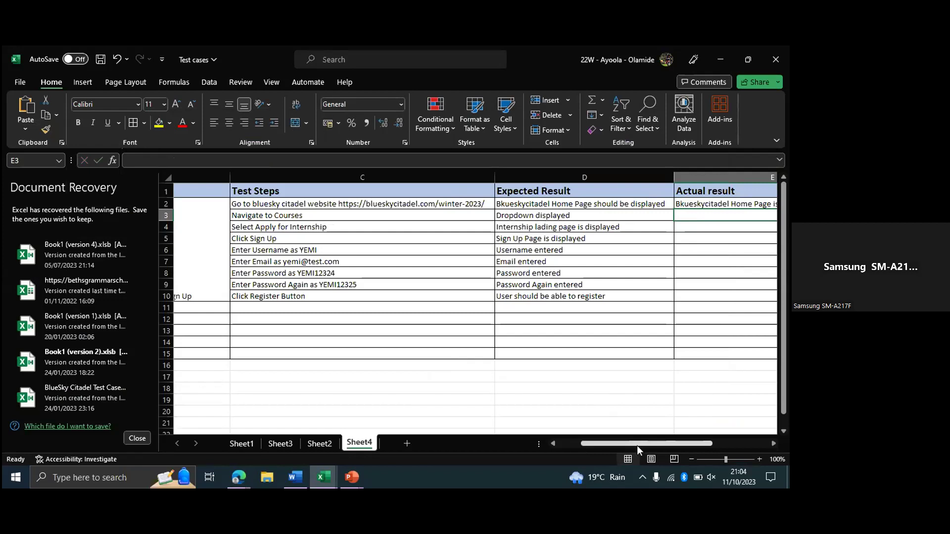
pyautogui.moveTo(637, 445); pyautogui.dragTo(660, 446)
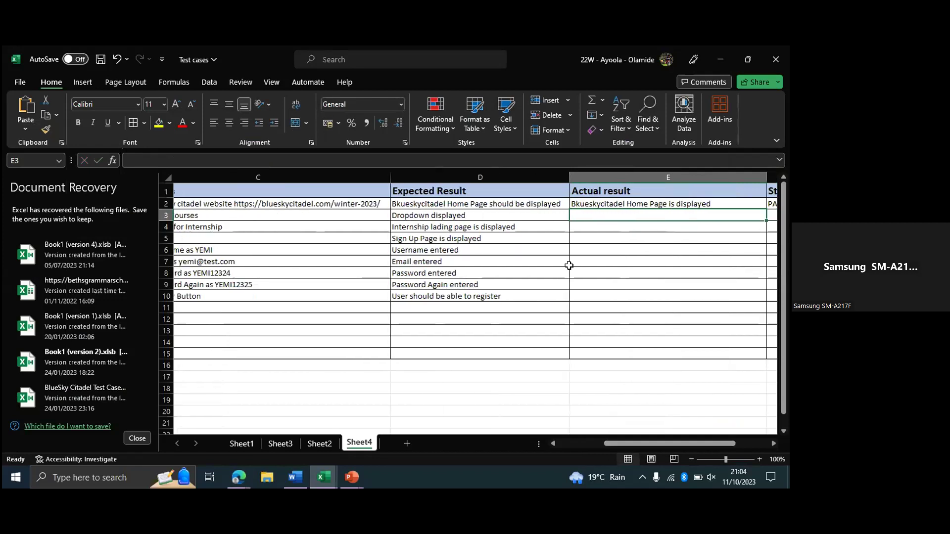
pyautogui.click(434, 216)
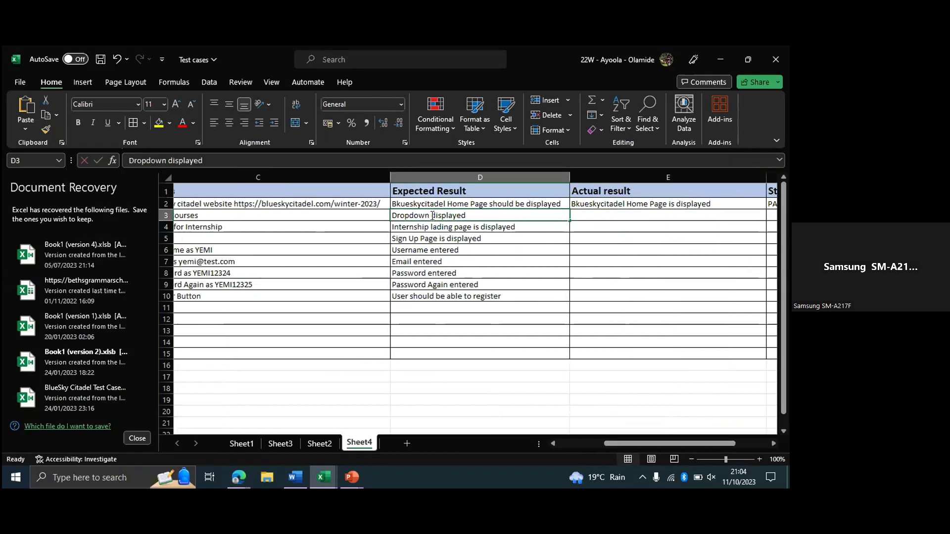
pyautogui.doubleClick(433, 216)
pyautogui.write('should b')
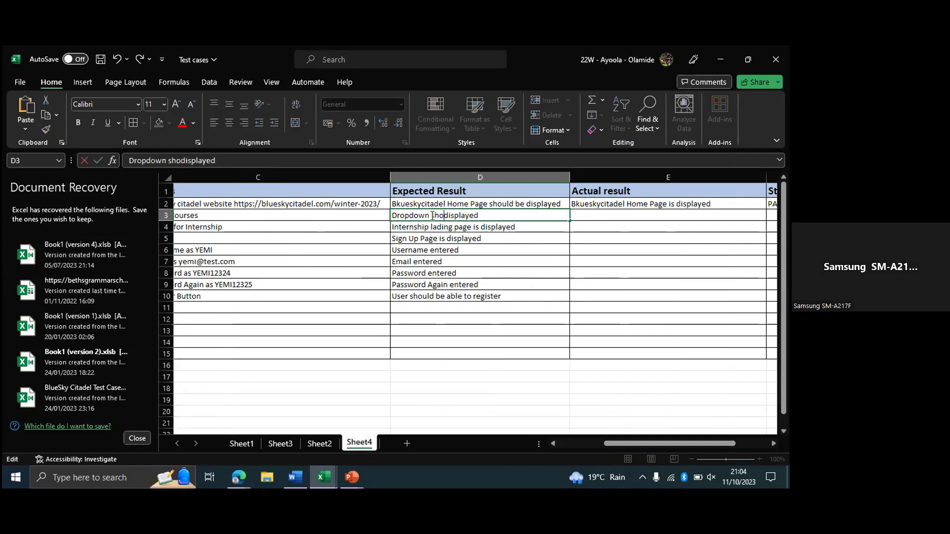
pyautogui.write('e')
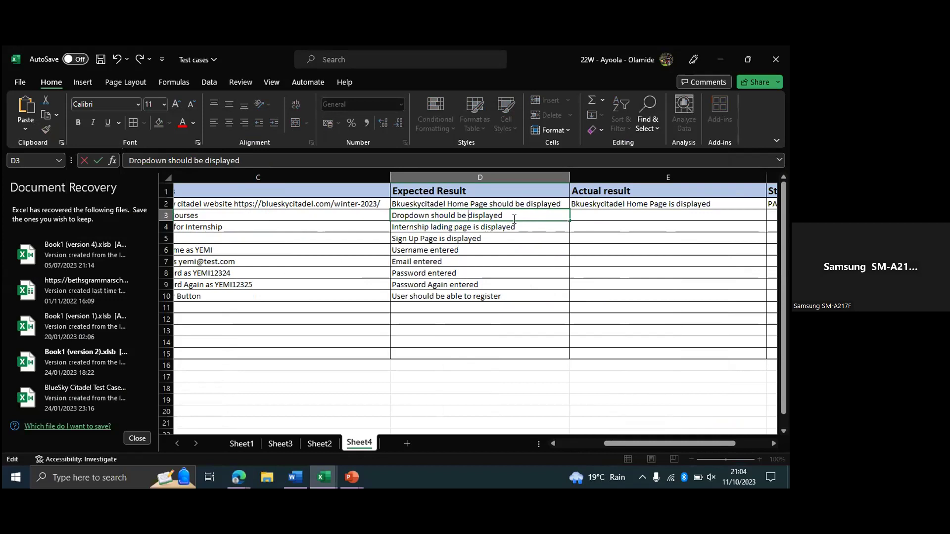
# Copy the D3 text into the actual result cell E3 and reword it as "Dropdown is displayed"
pyautogui.moveTo(507, 216); pyautogui.dragTo(389, 214)
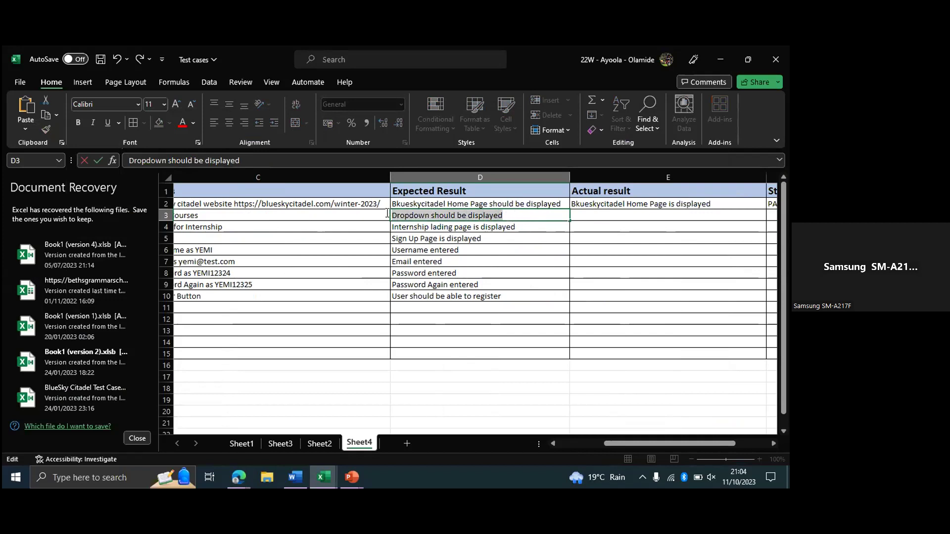
pyautogui.click(586, 218)
pyautogui.hotkey('ctrl', 'v')
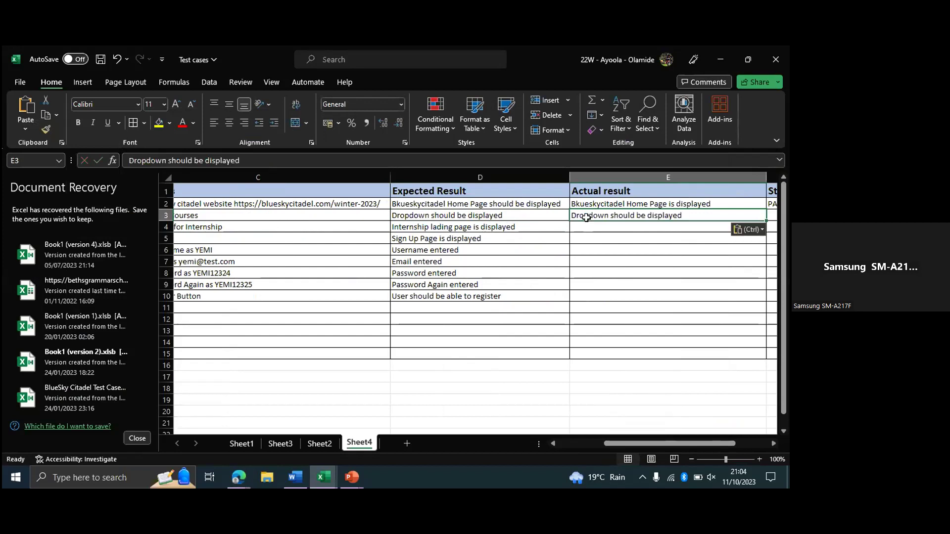
pyautogui.doubleClick(644, 214)
pyautogui.press('BackSpace')
pyautogui.press('BackSpace')
pyautogui.press('BackSpace')
pyautogui.press('BackSpace')
pyautogui.press('BackSpace')
pyautogui.press('BackSpace')
pyautogui.press('BackSpace')
pyautogui.press('BackSpace')
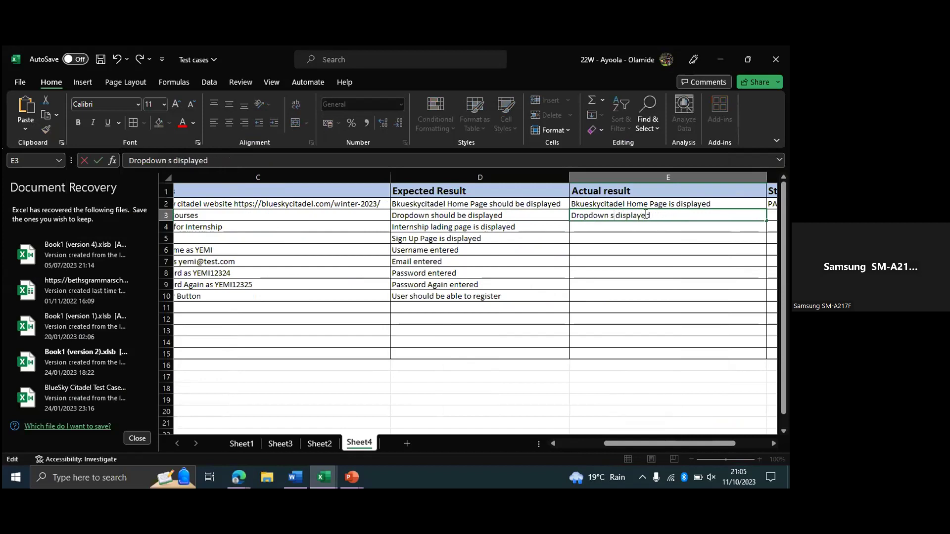
pyautogui.write('i')
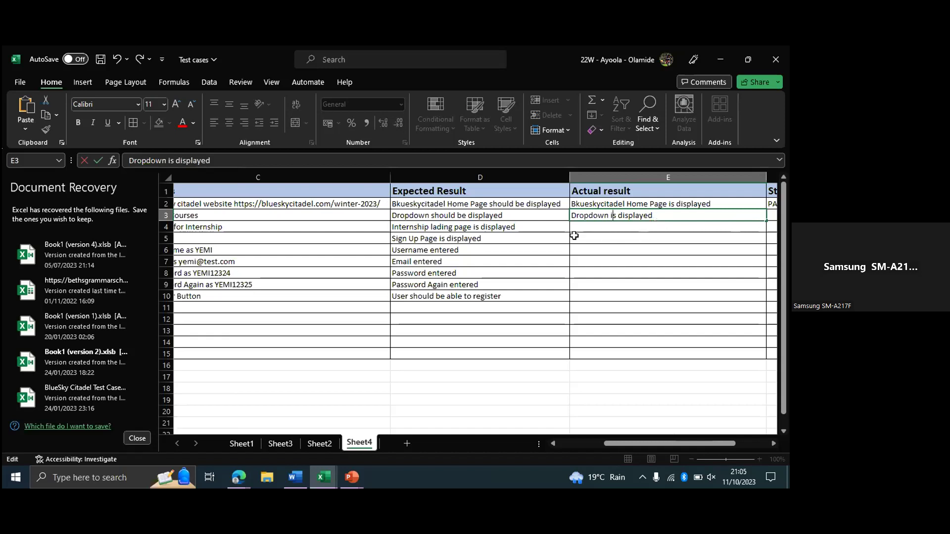
# Reword D4 to "Internship lading page should be displayed" and paste its original wording, "Internship lading page is displayed", into E4
pyautogui.moveTo(644, 442); pyautogui.dragTo(589, 444)
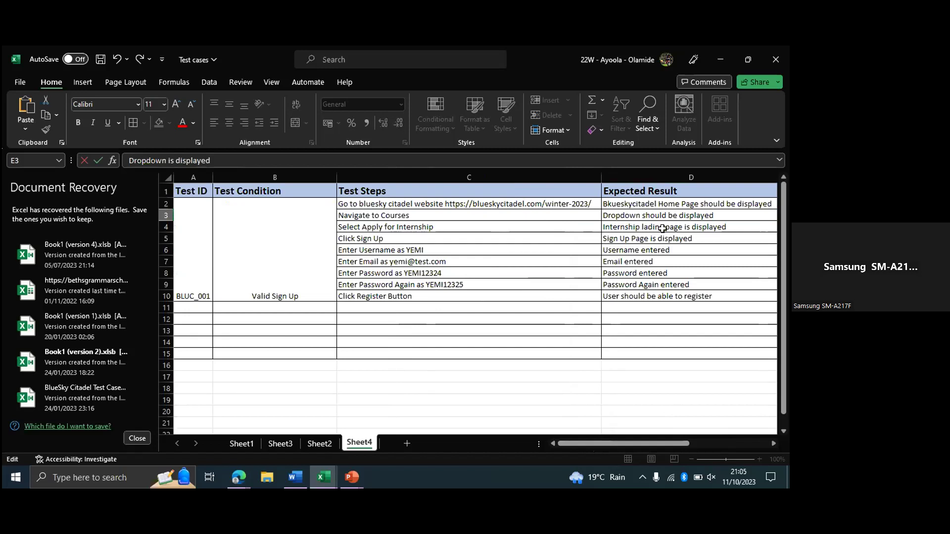
pyautogui.click(691, 226)
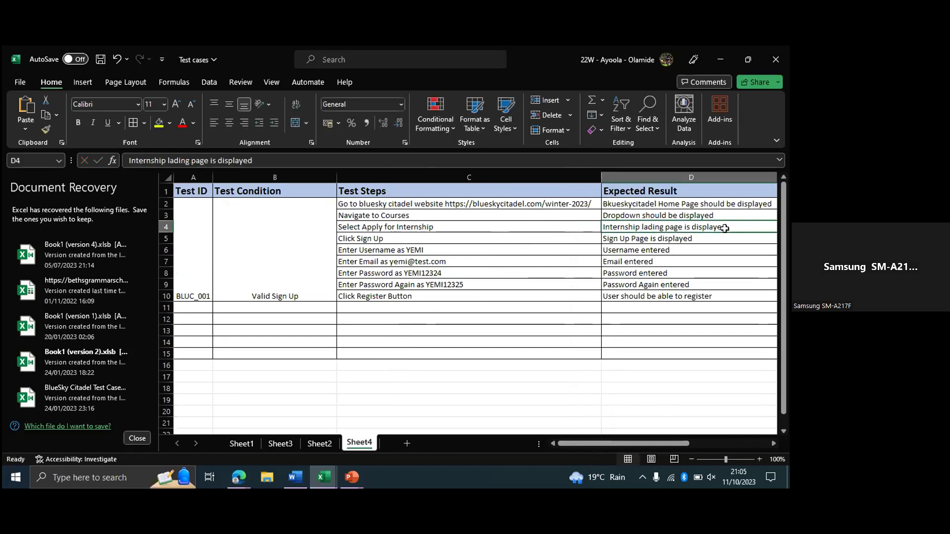
pyautogui.doubleClick(690, 227)
pyautogui.moveTo(689, 227); pyautogui.dragTo(553, 221)
pyautogui.hotkey('ctrl', 'c')
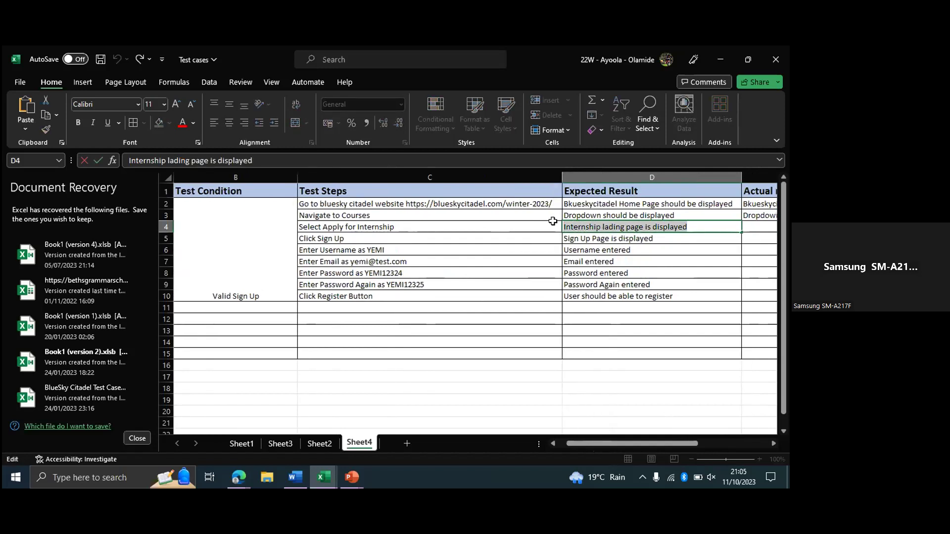
pyautogui.click(649, 228)
pyautogui.press('BackSpace')
pyautogui.press('BackSpace')
pyautogui.write('should be')
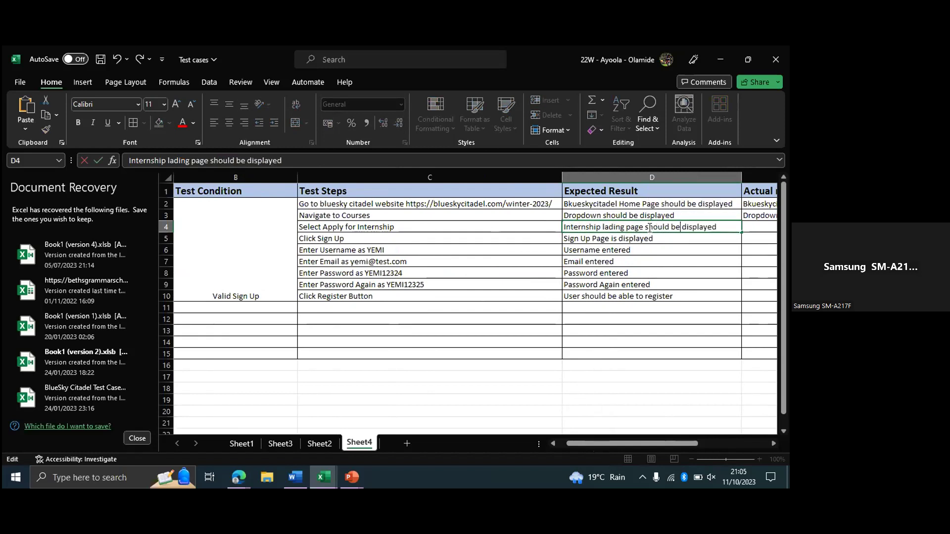
pyautogui.click(748, 227)
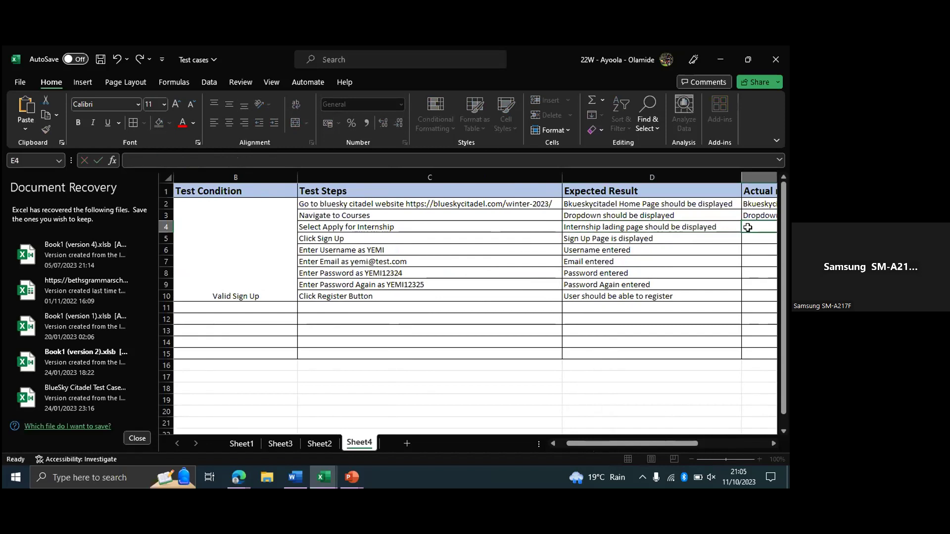
pyautogui.hotkey('ctrl', 'v')
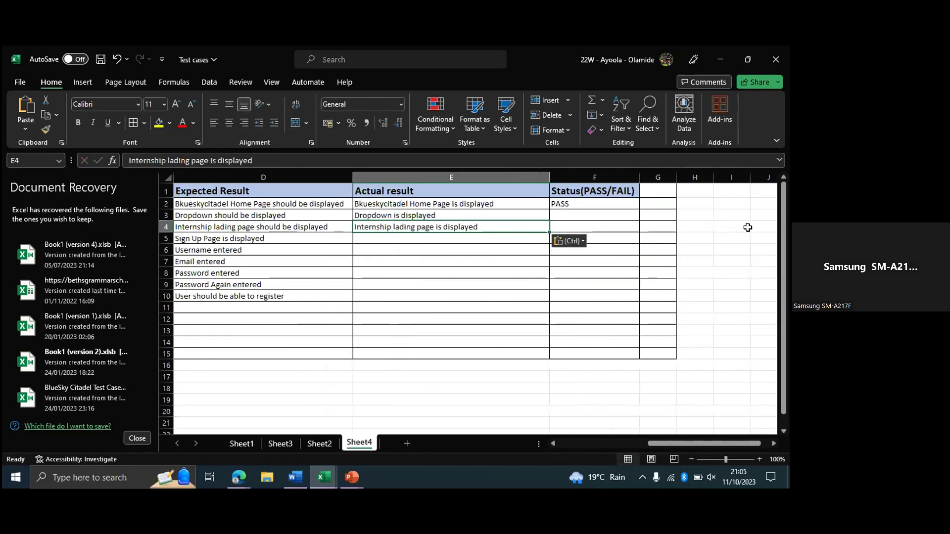
# Switch to Edge, open the Apply for Internship page from Courses, and return to the Excel test cases
pyautogui.hotkey('alt', 'Tab')
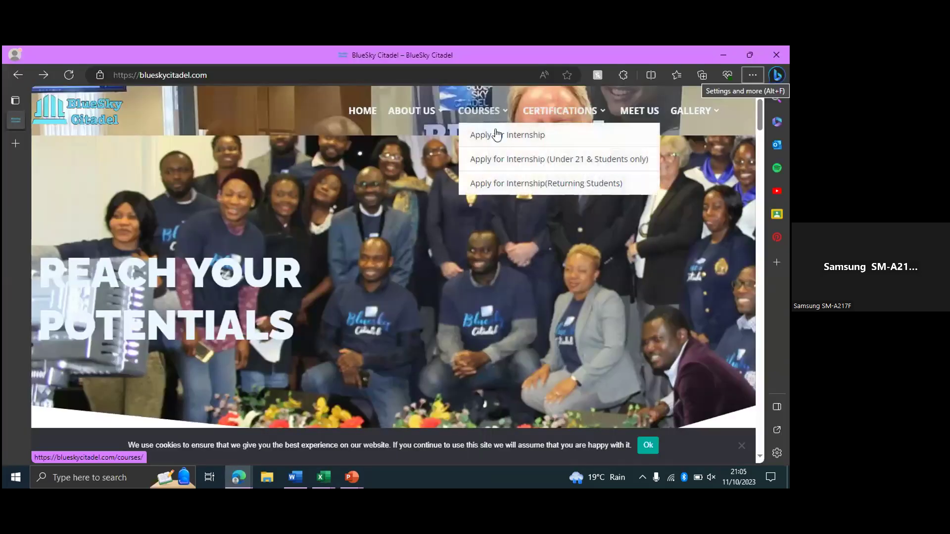
pyautogui.click(498, 136)
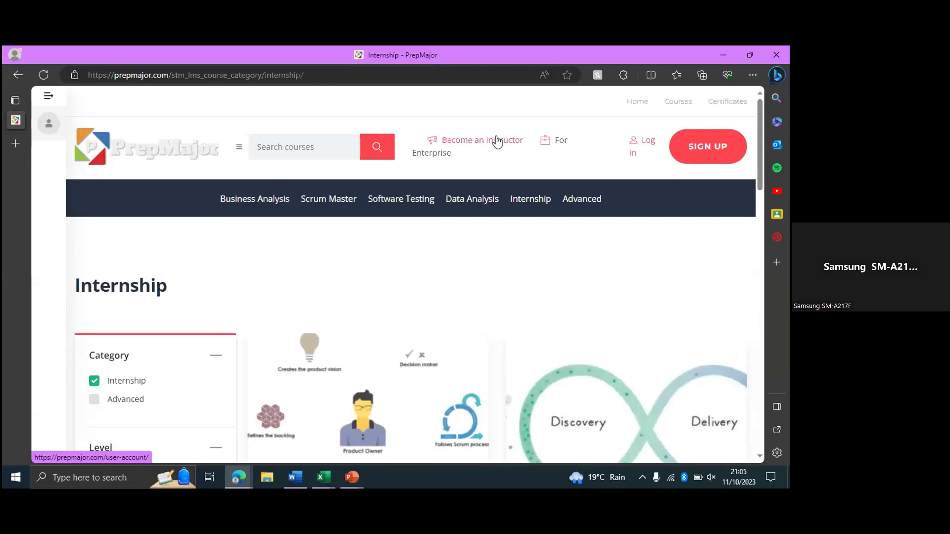
pyautogui.hotkey('alt', 'Tab')
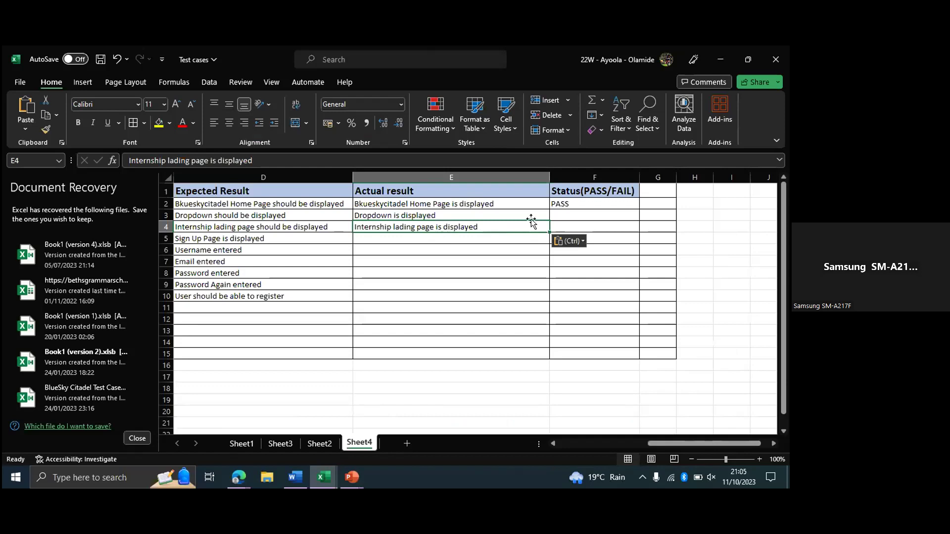
# Fill the PASS status from F2 down through F4
pyautogui.click(567, 214)
pyautogui.moveTo(626, 205); pyautogui.dragTo(633, 231)
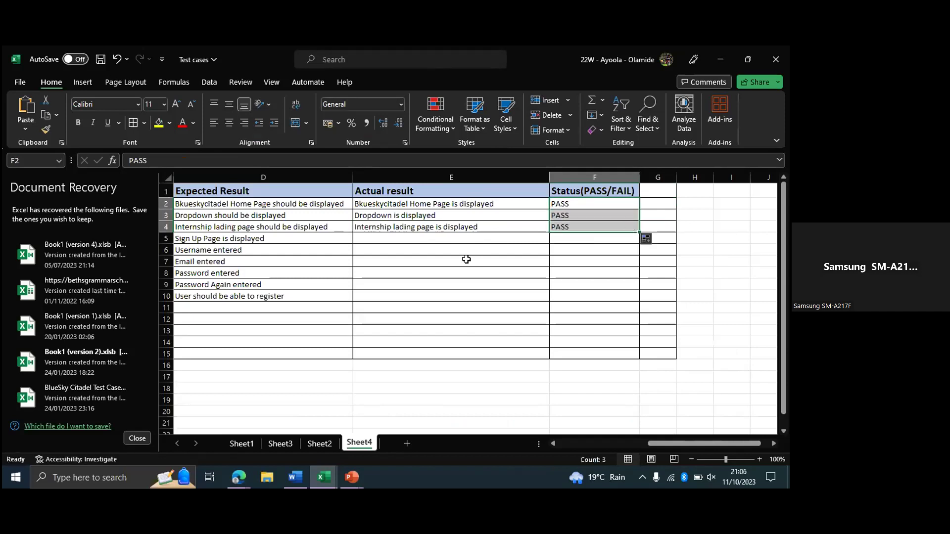
# Check the Click Sign Up test step, switch to Edge to open the website's sign-up page, and return to the Excel test cases
pyautogui.click(425, 242)
pyautogui.hscroll(-3, 424, 242)
pyautogui.hscroll(-3, 424, 242)
pyautogui.click(424, 242)
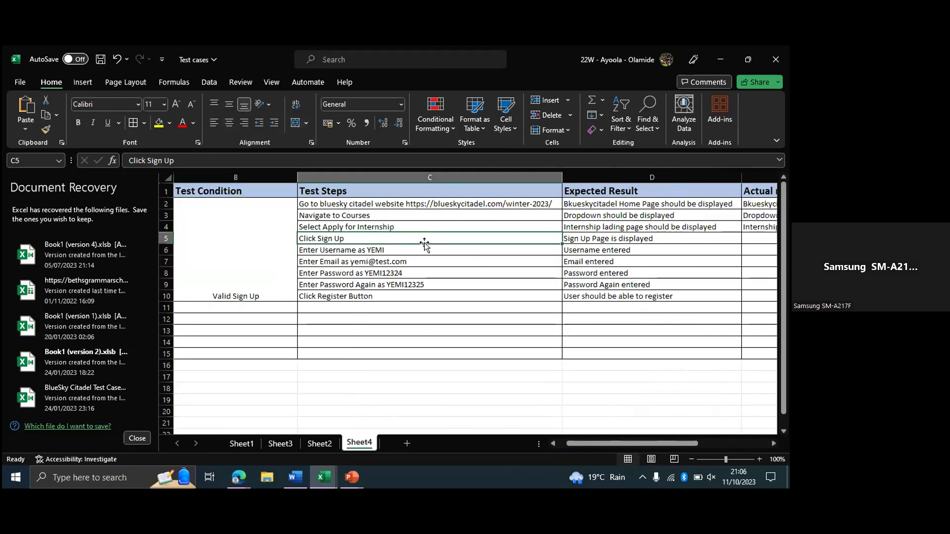
pyautogui.hotkey('alt', 'Tab')
pyautogui.click(703, 151)
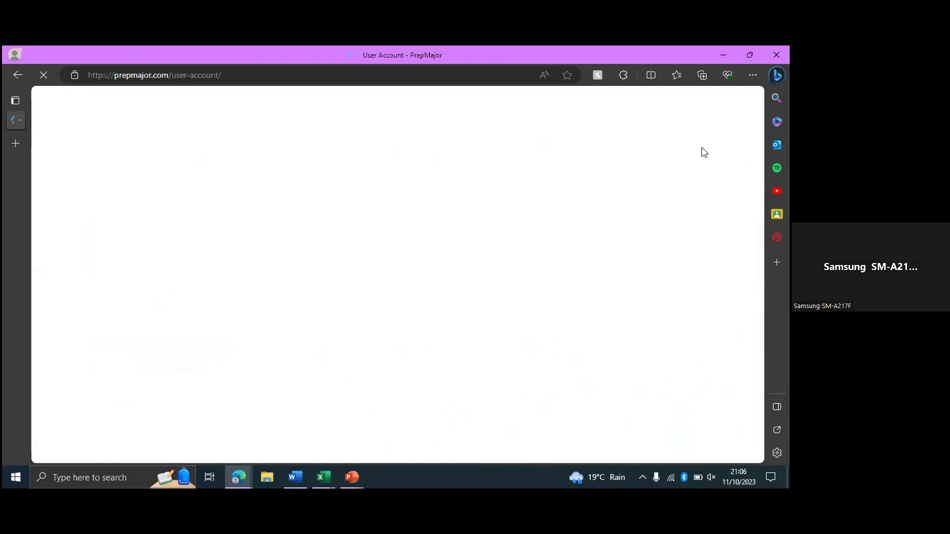
pyautogui.hotkey('alt', 'Tab')
# Reword the expected result in D5 to "Sign Up Page should be displayed"
pyautogui.click(658, 240)
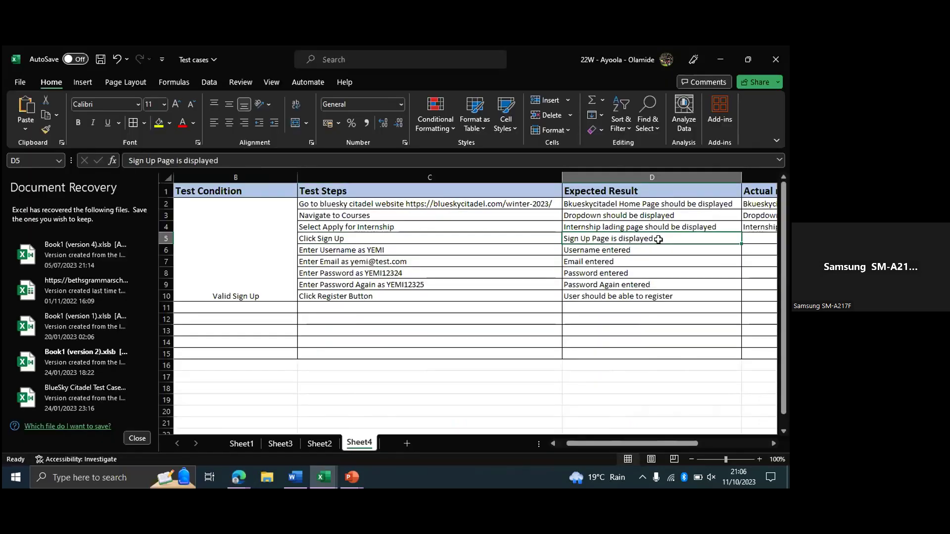
pyautogui.hotkey('ctrl', 'c')
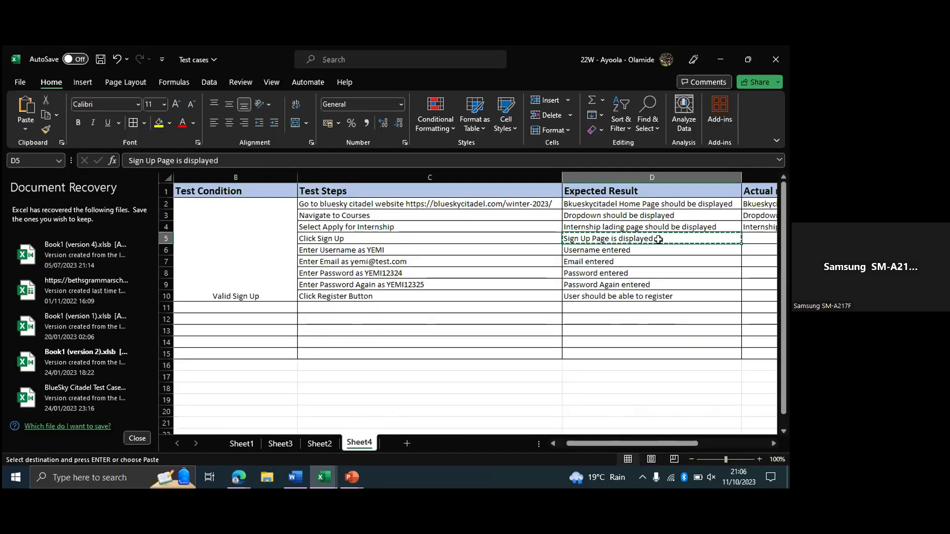
pyautogui.doubleClick(622, 240)
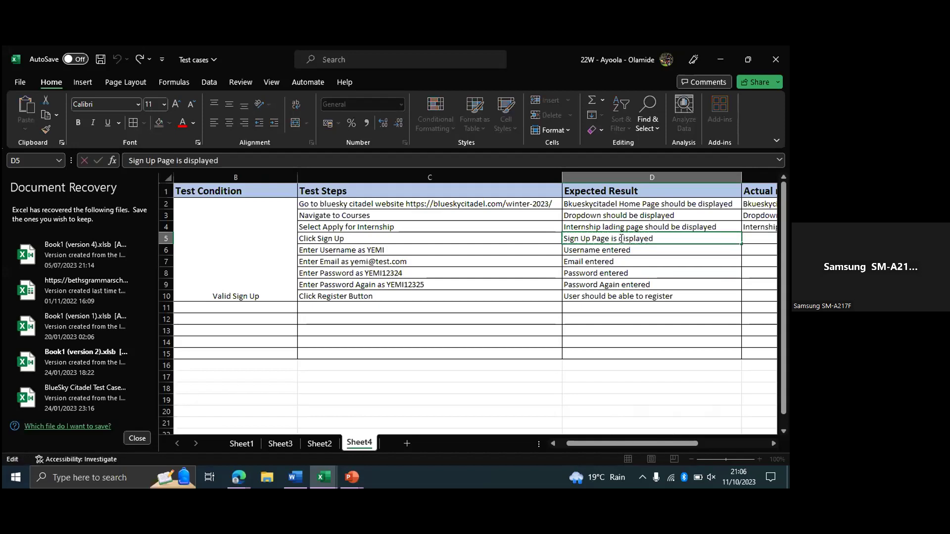
pyautogui.press('BackSpace')
pyautogui.press('BackSpace')
pyautogui.press('BackSpace')
pyautogui.write('should be')
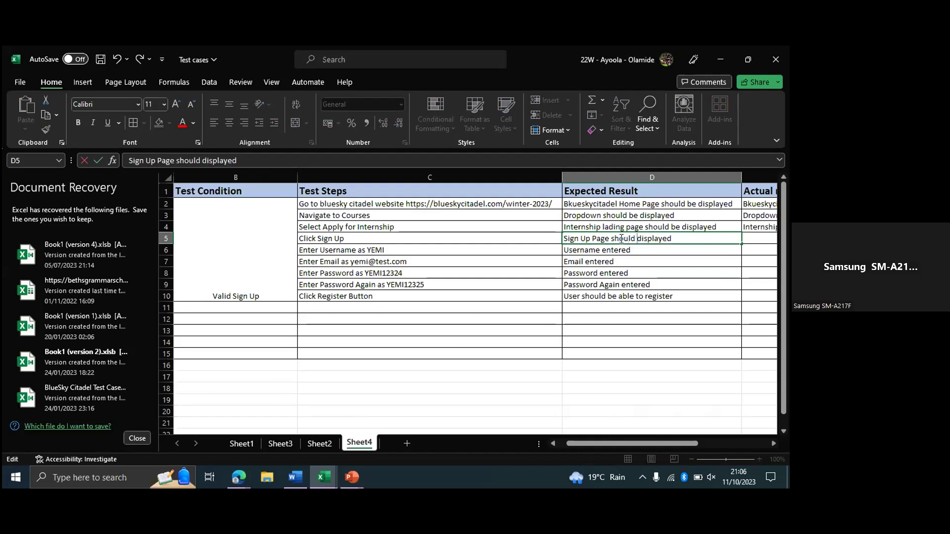
pyautogui.click(751, 237)
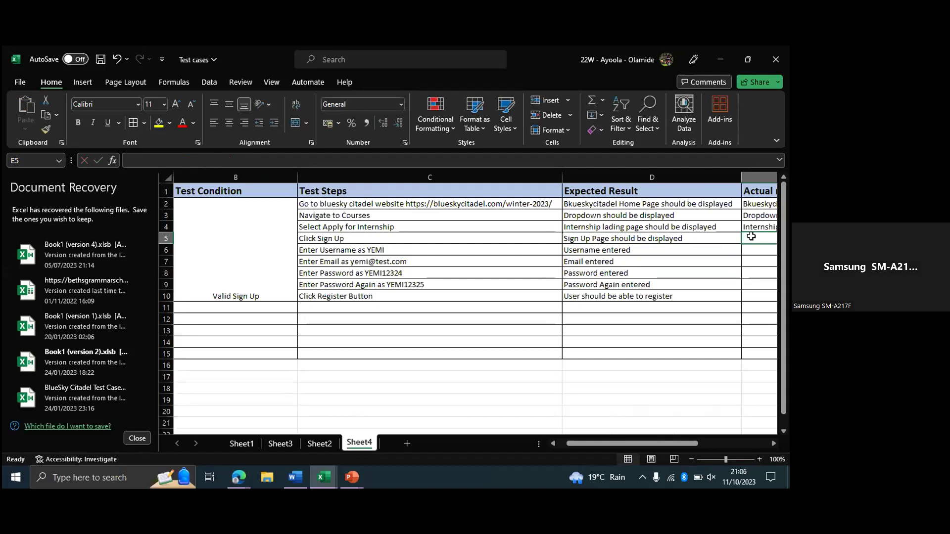
# Copy the D5 text into the actual result cell E5 and reword it as "Sign Up Page is displayed"
pyautogui.click(701, 241)
pyautogui.hotkey('ctrl', 'c')
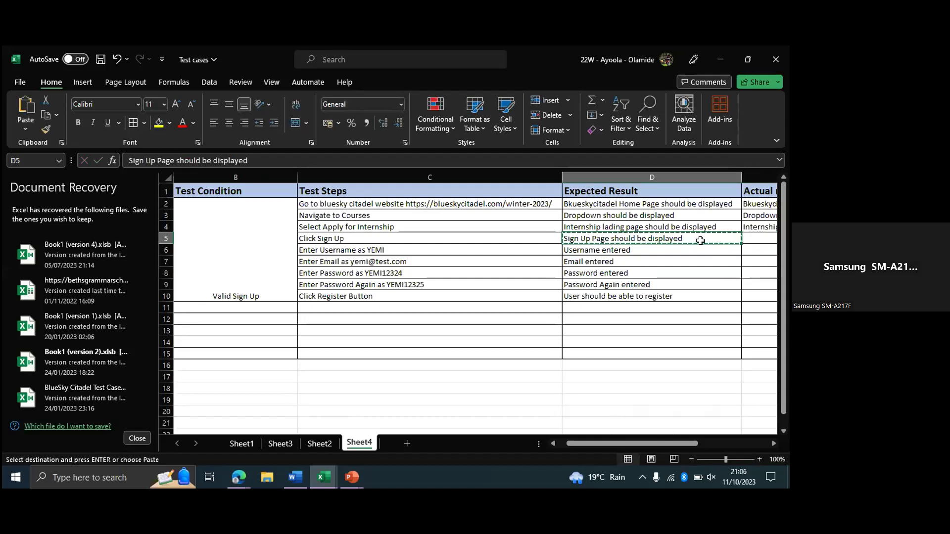
pyautogui.click(747, 238)
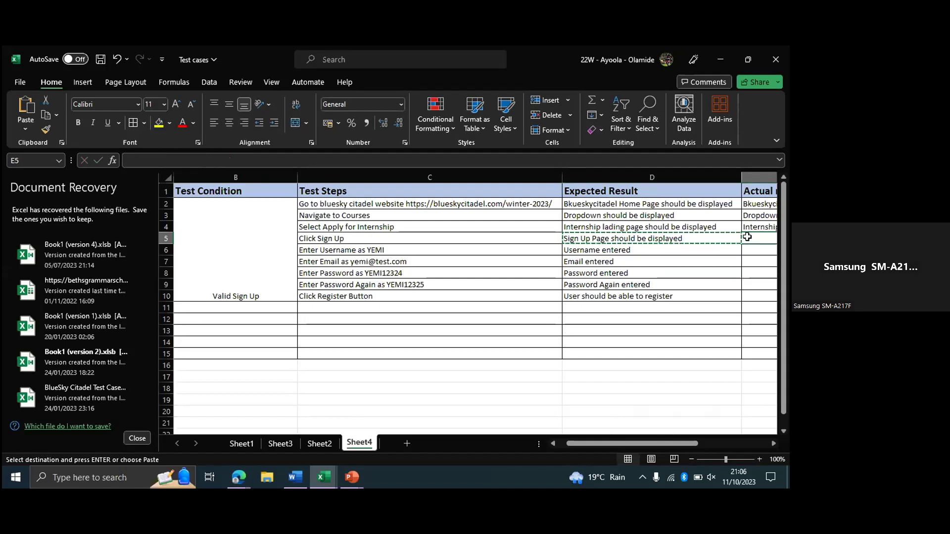
pyautogui.hotkey('ctrl', 'v')
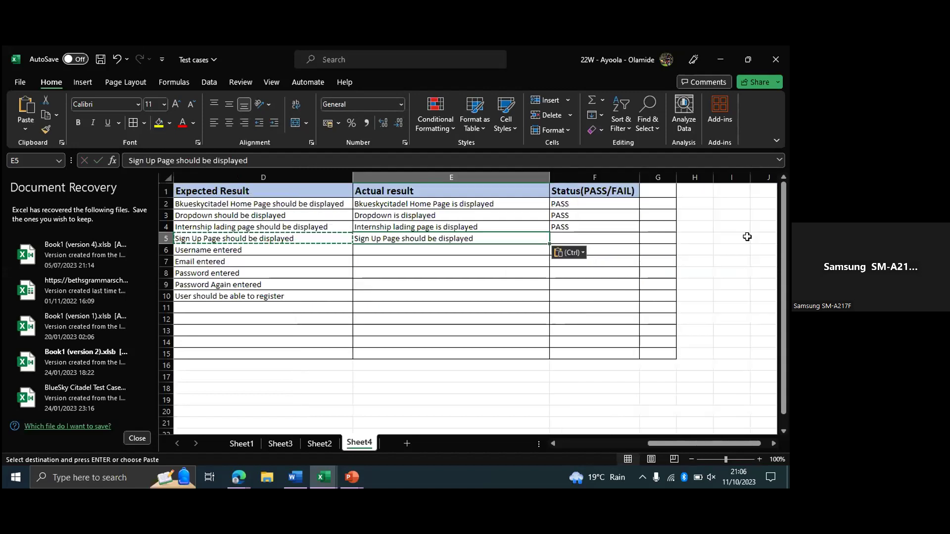
pyautogui.doubleClick(438, 237)
pyautogui.moveTo(437, 239); pyautogui.dragTo(404, 242)
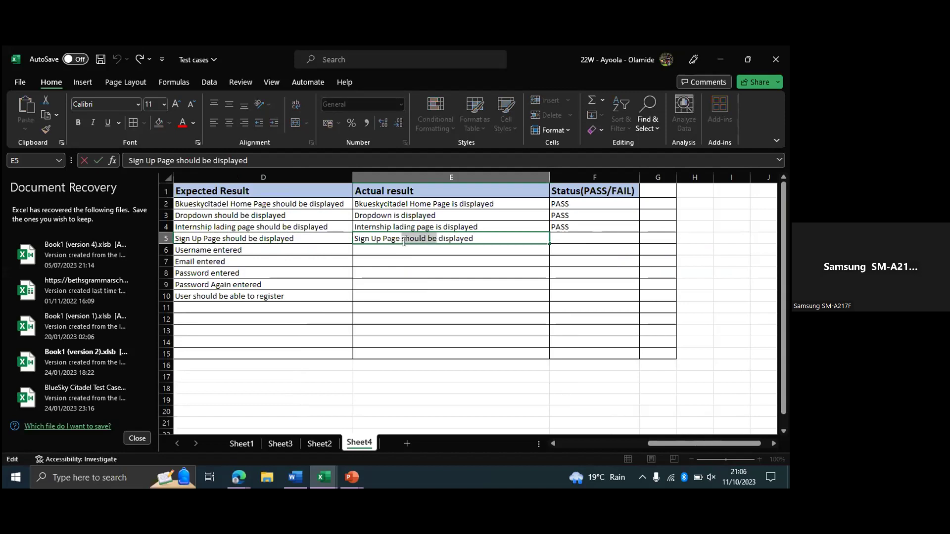
pyautogui.write('is')
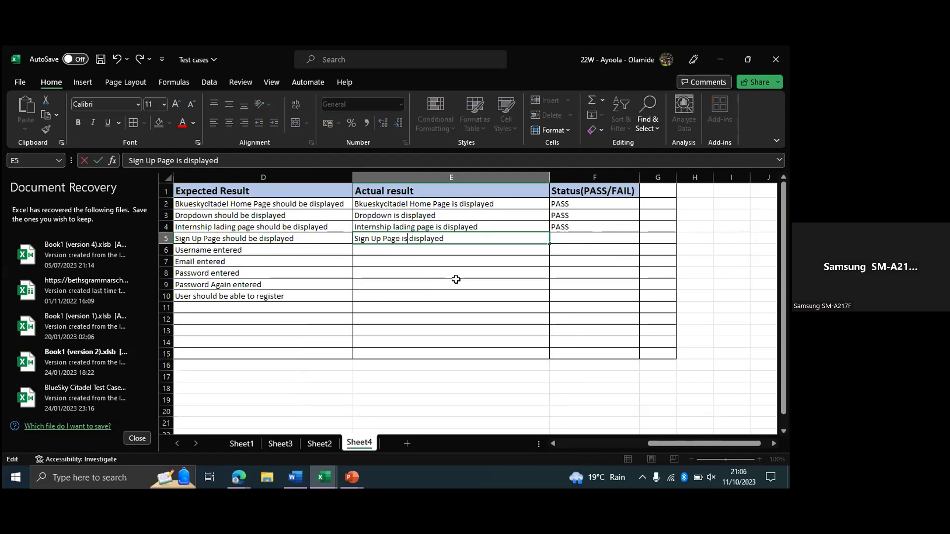
pyautogui.click(557, 238)
# Fill the PASS status from F4 down to F5
pyautogui.click(631, 227)
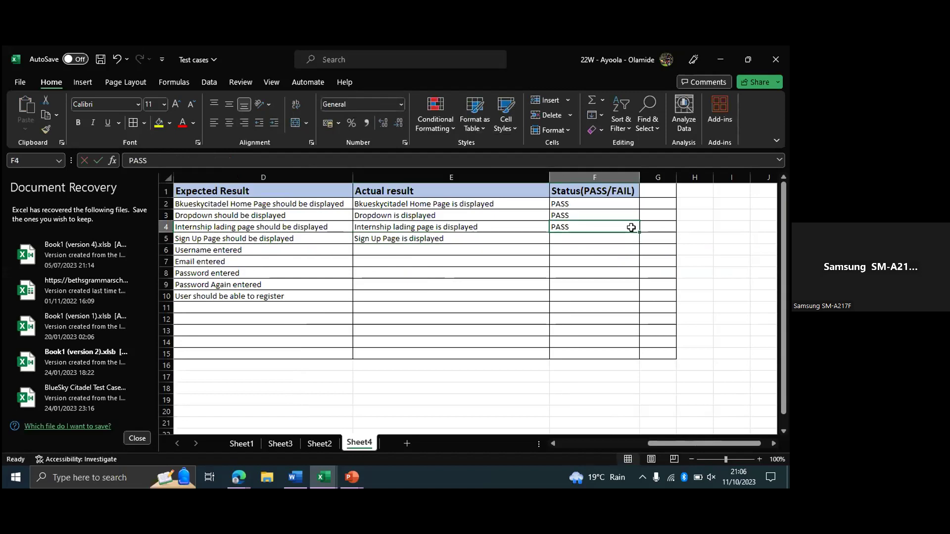
pyautogui.moveTo(639, 233); pyautogui.dragTo(641, 246)
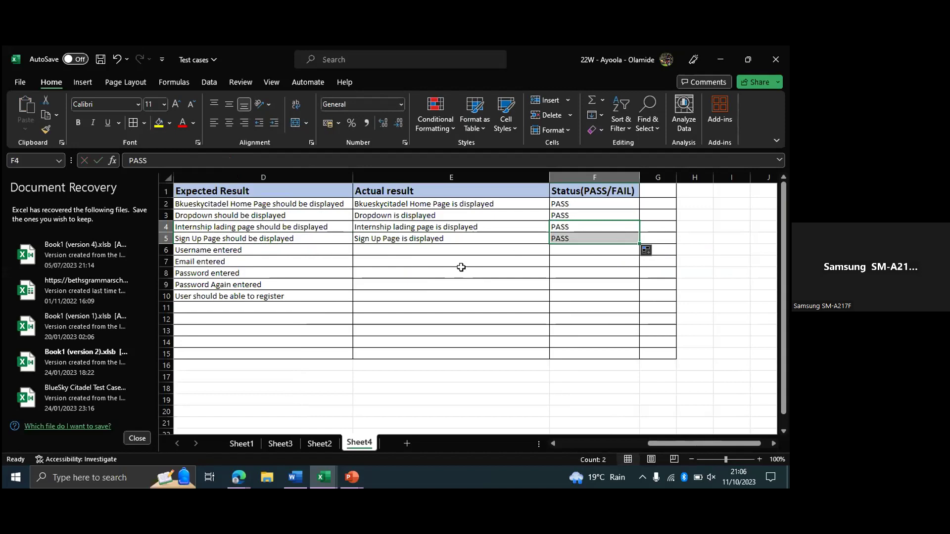
pyautogui.click(448, 242)
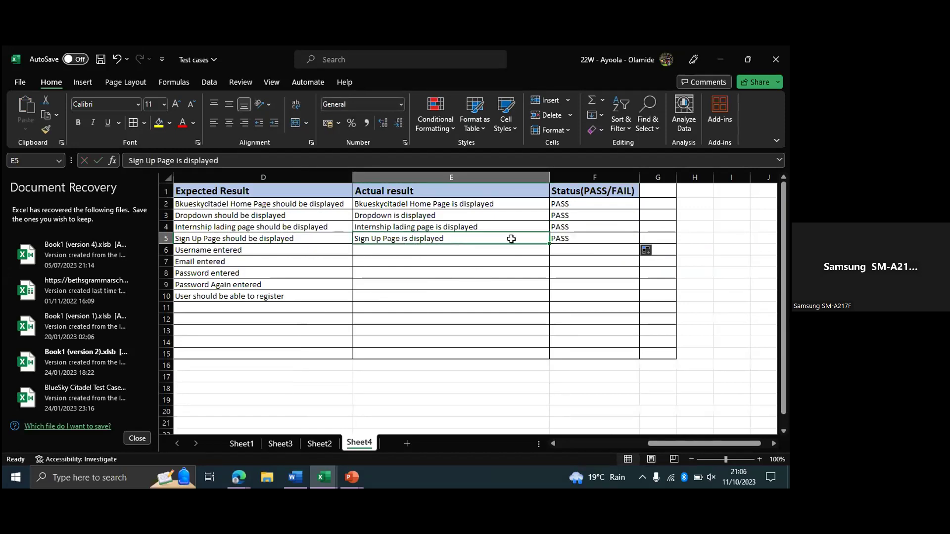
# Copy the expected results D6:D10 into the actual result cells E6:E10 and fill the PASS status down through F10
pyautogui.click(386, 252)
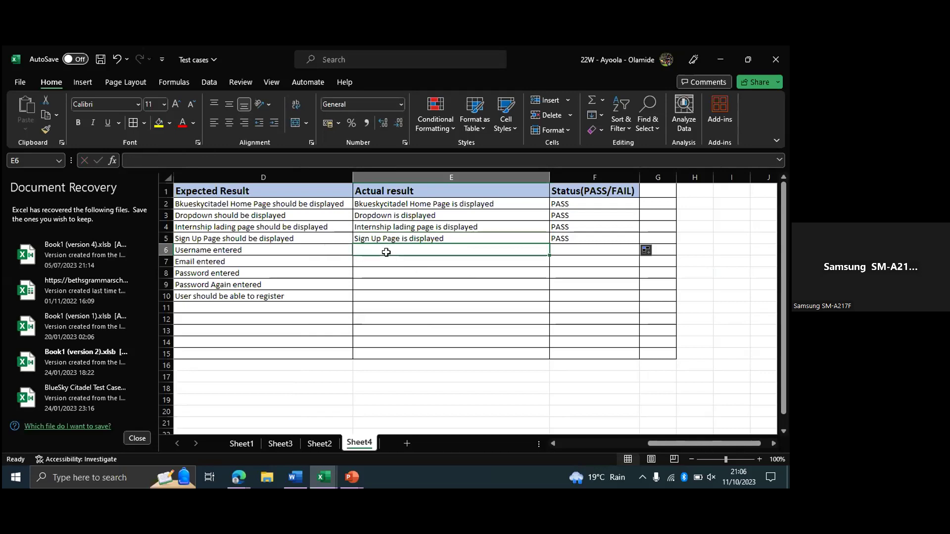
pyautogui.moveTo(282, 250); pyautogui.dragTo(280, 295)
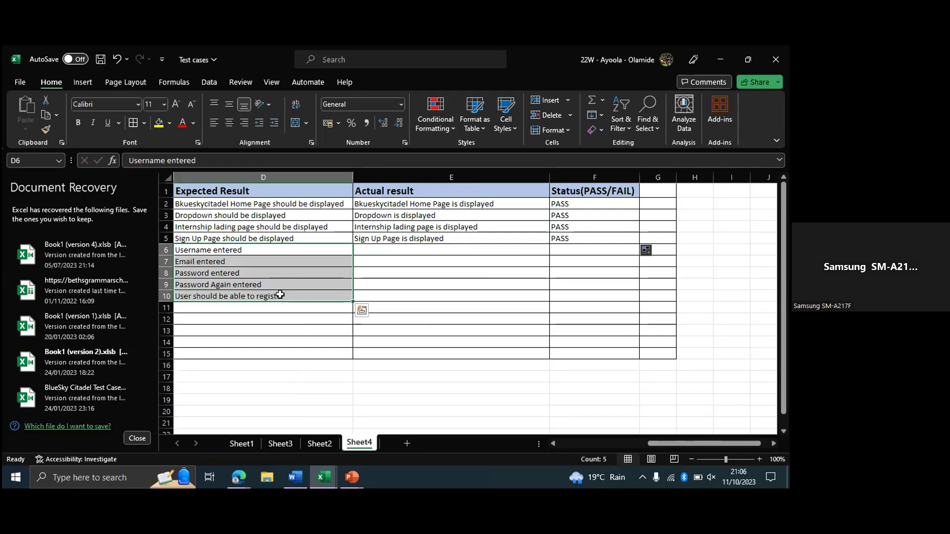
pyautogui.hotkey('ctrl', 'c')
pyautogui.click(372, 252)
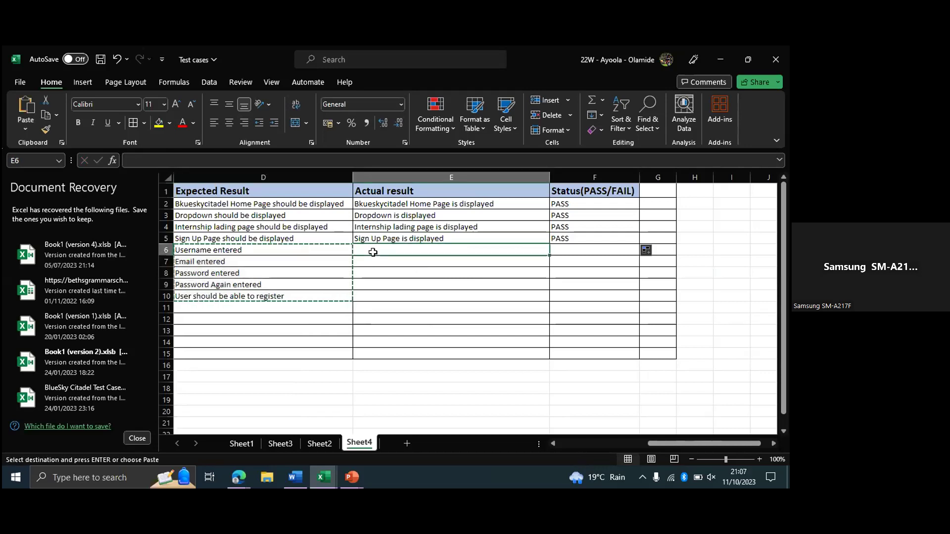
pyautogui.hotkey('ctrl', 'v')
pyautogui.click(570, 240)
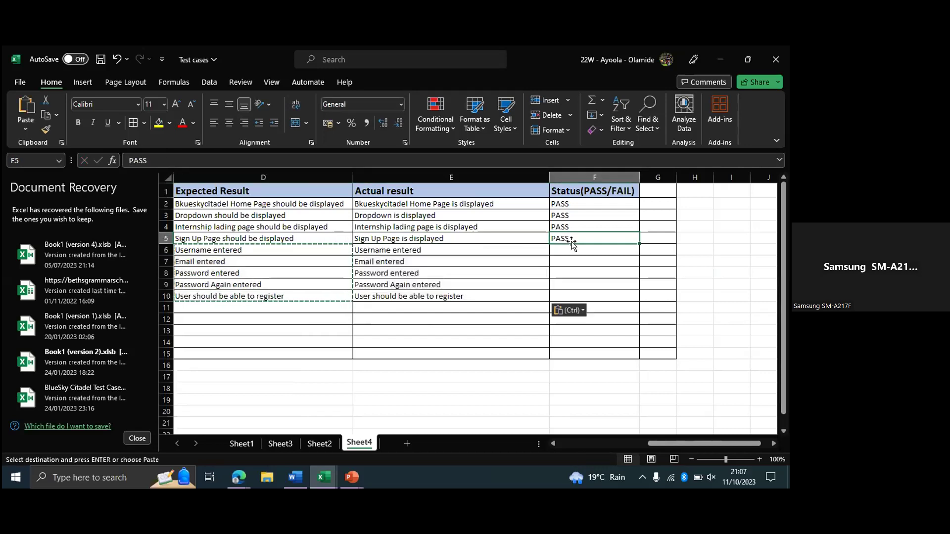
pyautogui.moveTo(638, 244); pyautogui.dragTo(632, 302)
# Shade the PASS status cells F2:F10 with the standard light green fill colour
pyautogui.moveTo(575, 205); pyautogui.dragTo(580, 297)
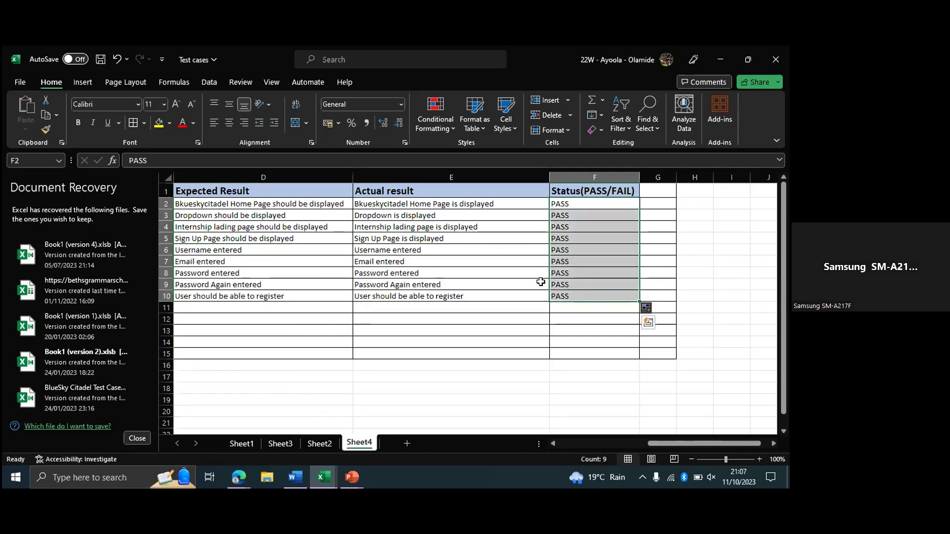
pyautogui.click(170, 123)
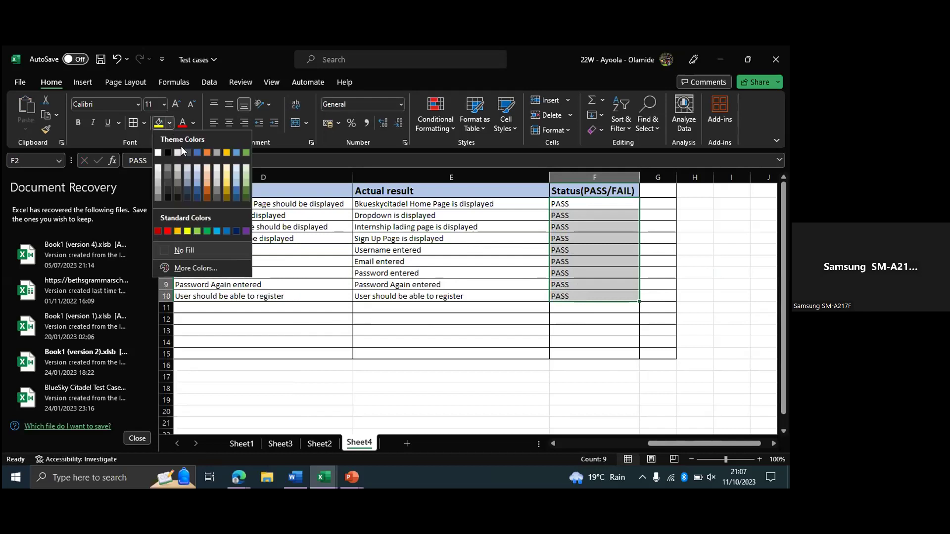
pyautogui.click(200, 233)
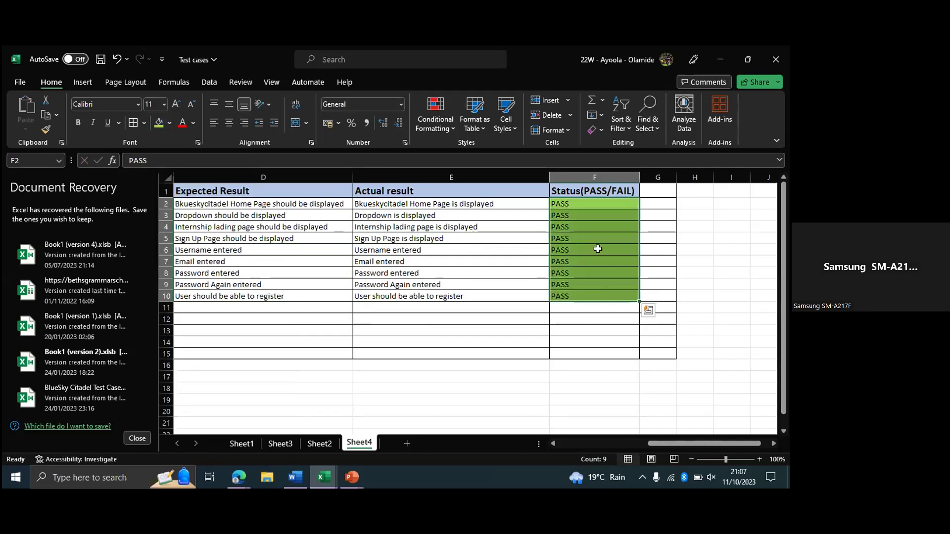
pyautogui.click(583, 308)
# Extend the merged Test ID cell BLUC_001 down through row 19 to add the next test ID, BLUC_002
pyautogui.moveTo(681, 442); pyautogui.dragTo(462, 404)
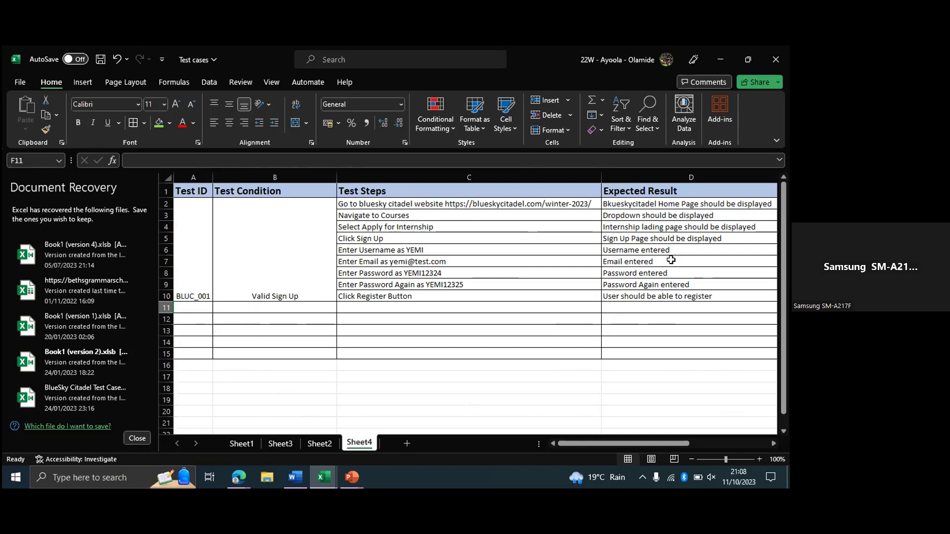
pyautogui.click(296, 310)
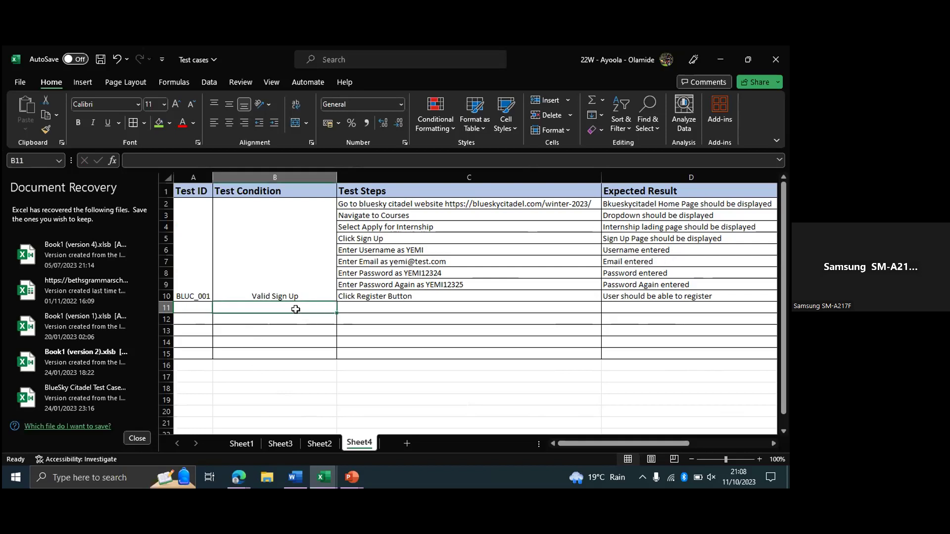
pyautogui.click(196, 296)
pyautogui.moveTo(213, 302); pyautogui.dragTo(209, 312)
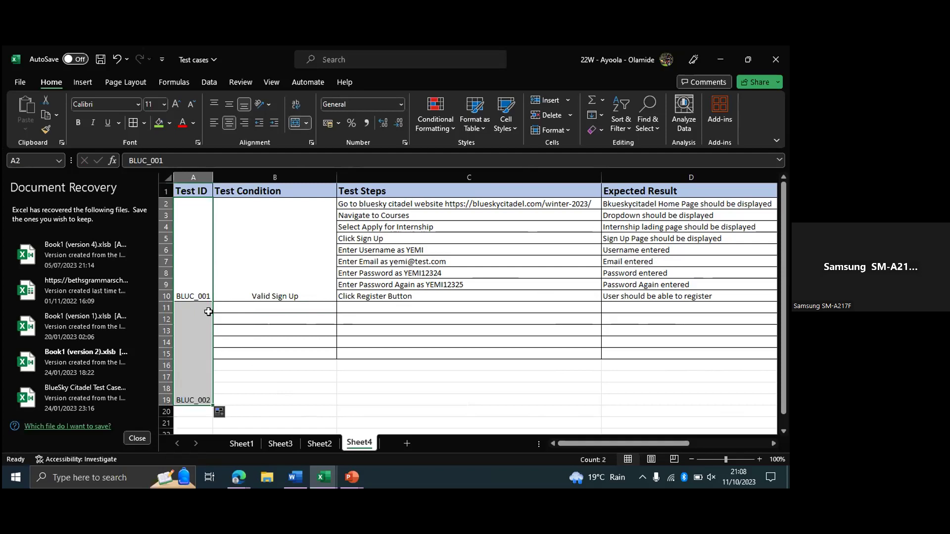
pyautogui.click(255, 367)
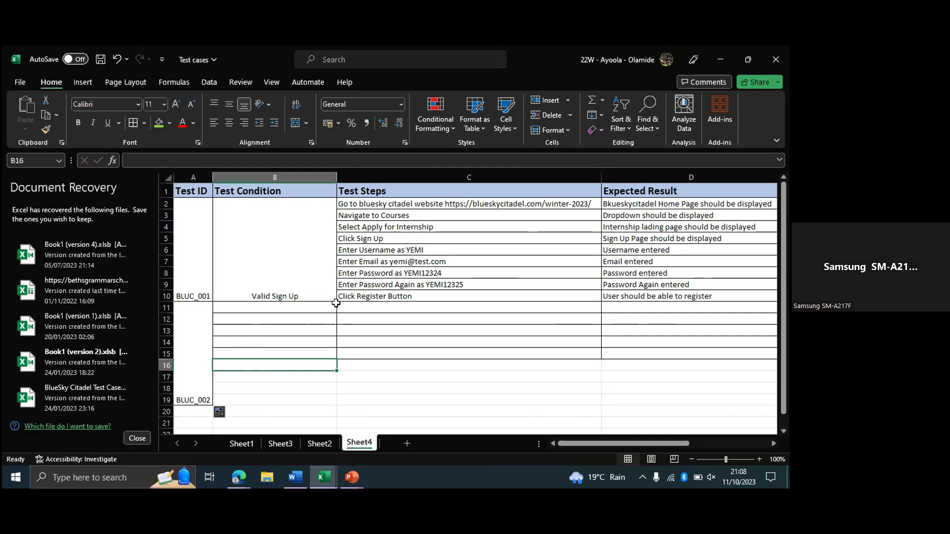
pyautogui.click(374, 382)
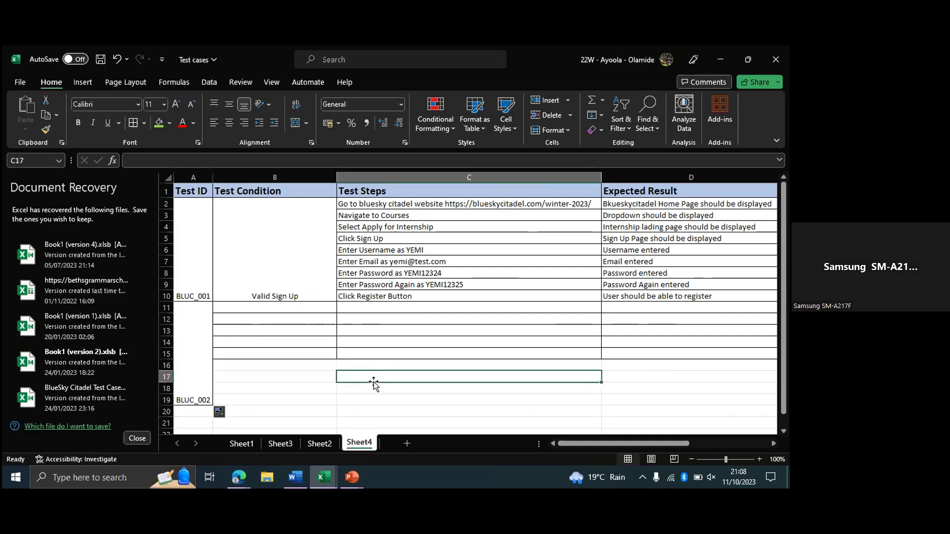
# Fill the merged Valid Sign Up condition down beside BLUC_002 and reword the copy as "Invalid Sign Up"
pyautogui.click(297, 277)
pyautogui.moveTo(336, 304); pyautogui.dragTo(318, 365)
pyautogui.click(290, 388)
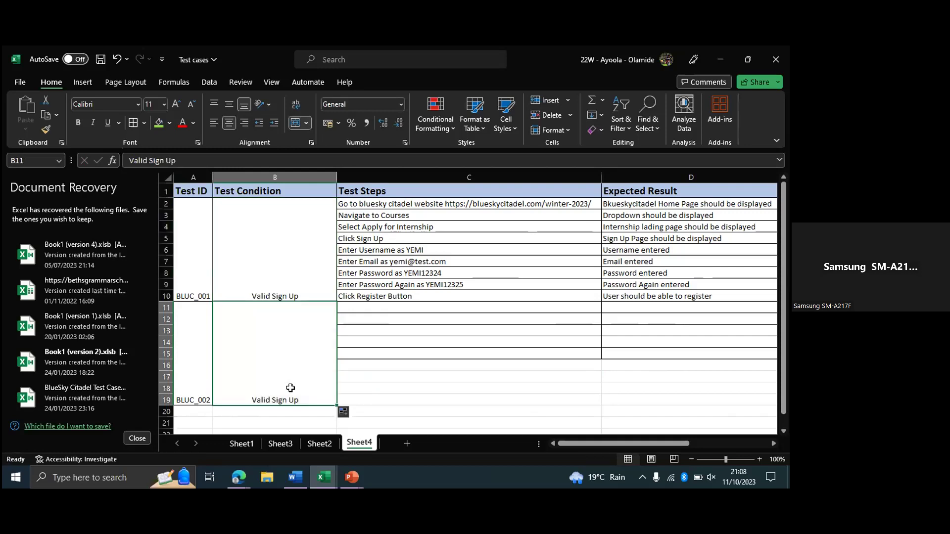
pyautogui.doubleClick(254, 400)
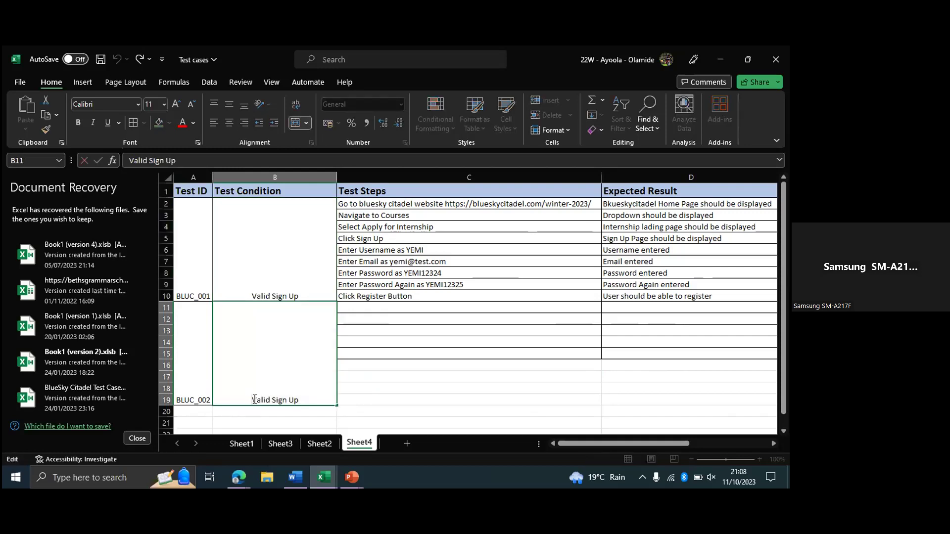
pyautogui.press('BackSpace')
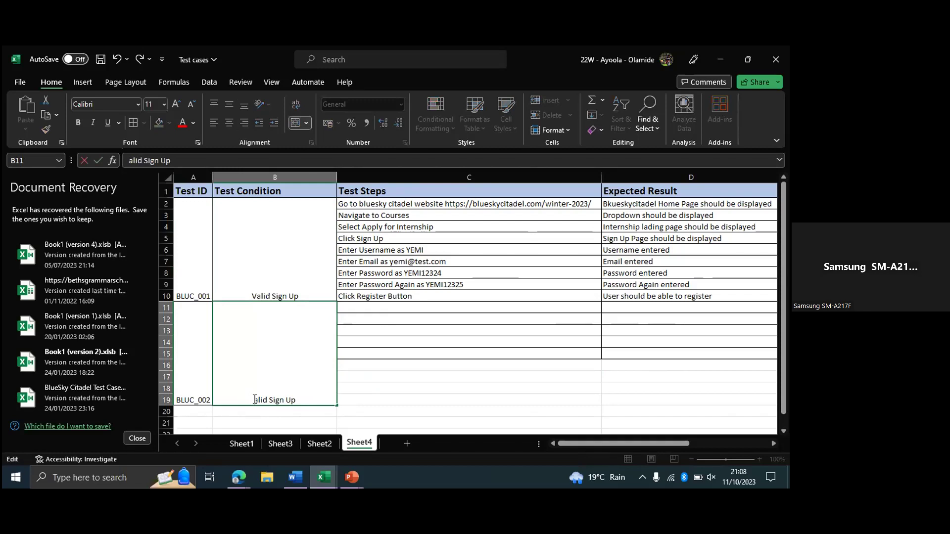
pyautogui.write('In')
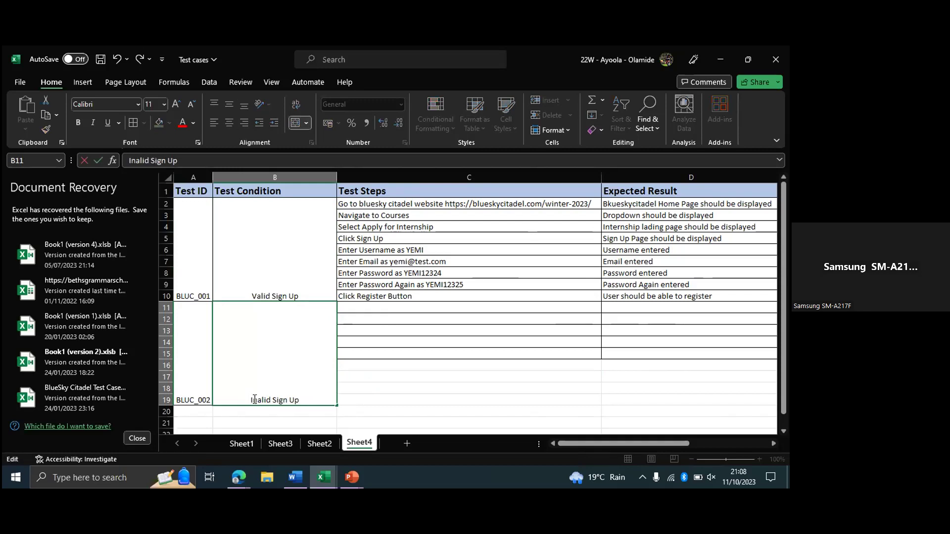
pyautogui.write('v')
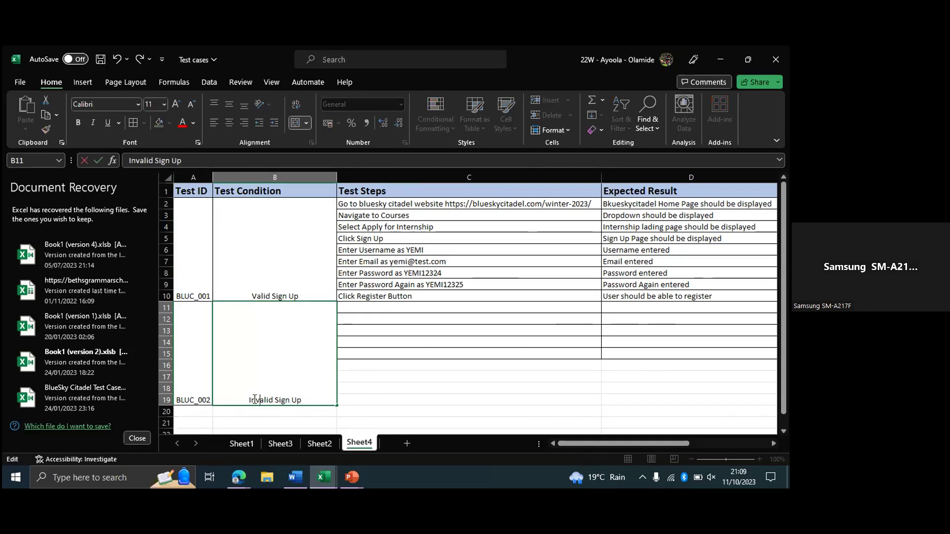
pyautogui.click(402, 399)
# Apply cell borders to the blank test step and expected result cells C16:D19
pyautogui.moveTo(409, 364); pyautogui.dragTo(709, 400)
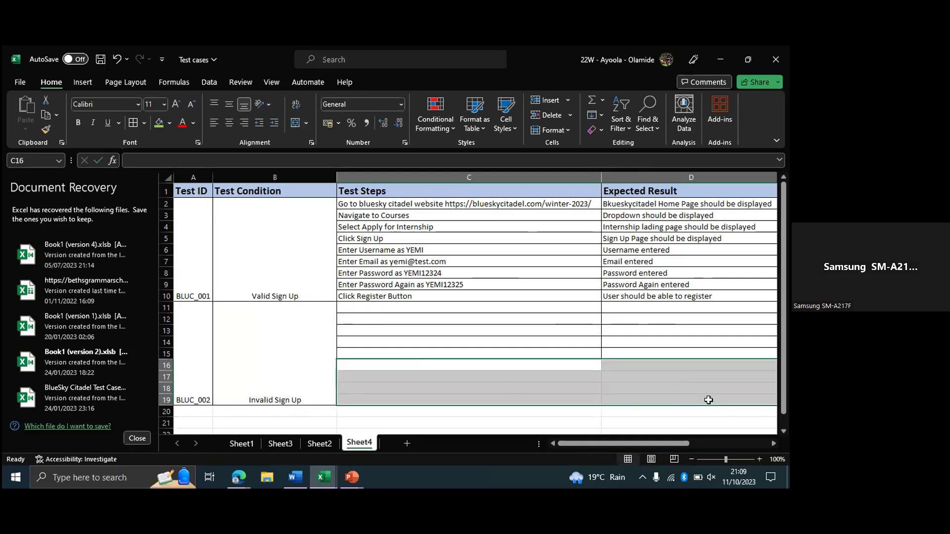
pyautogui.click(133, 123)
pyautogui.click(406, 328)
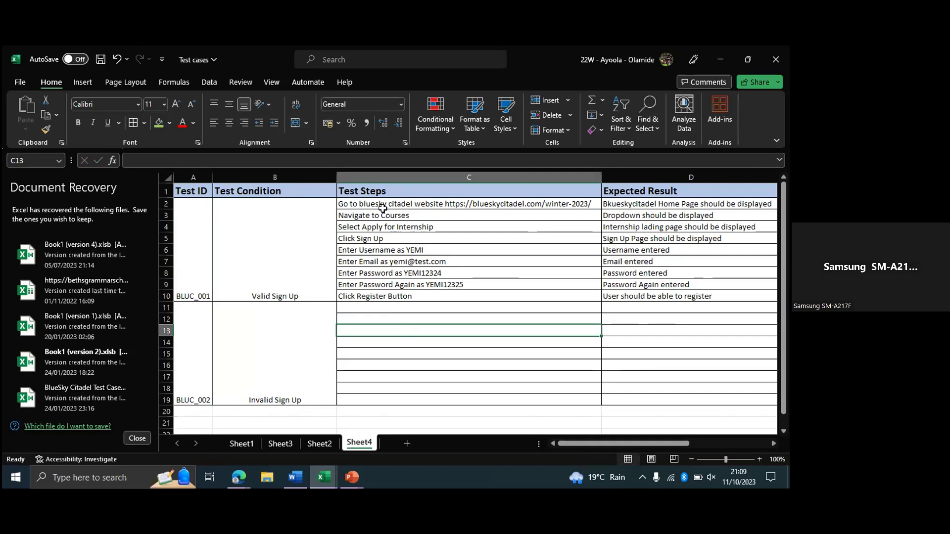
# Copy the valid sign-up test steps and expected results in C2:D10 into C11:D19 beside BLUC_002
pyautogui.moveTo(383, 208); pyautogui.dragTo(621, 297)
pyautogui.hotkey('ctrl', 'c')
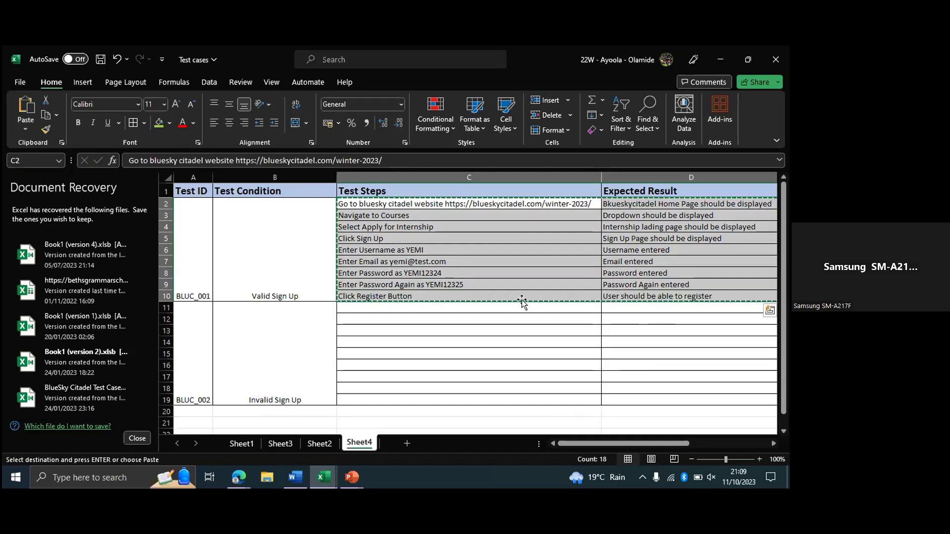
pyautogui.click(453, 305)
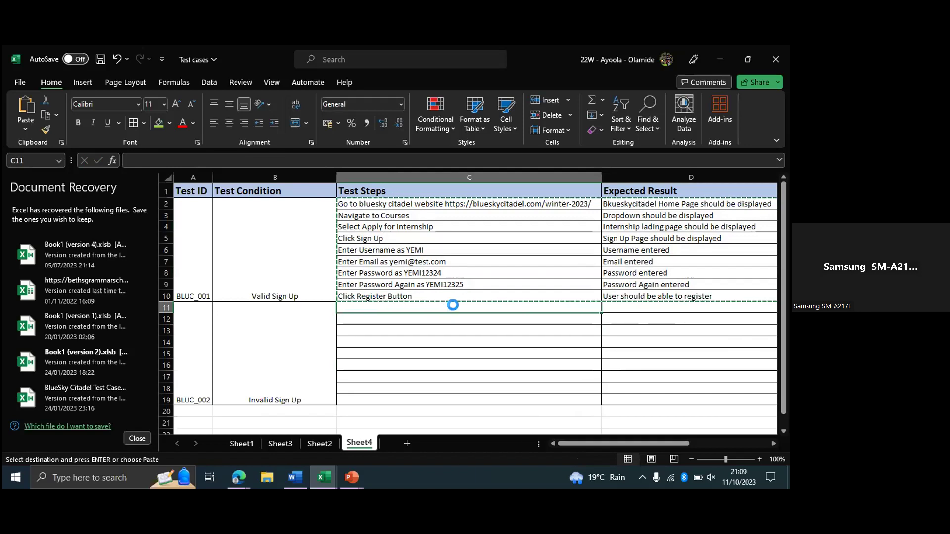
pyautogui.hotkey('ctrl', 'v')
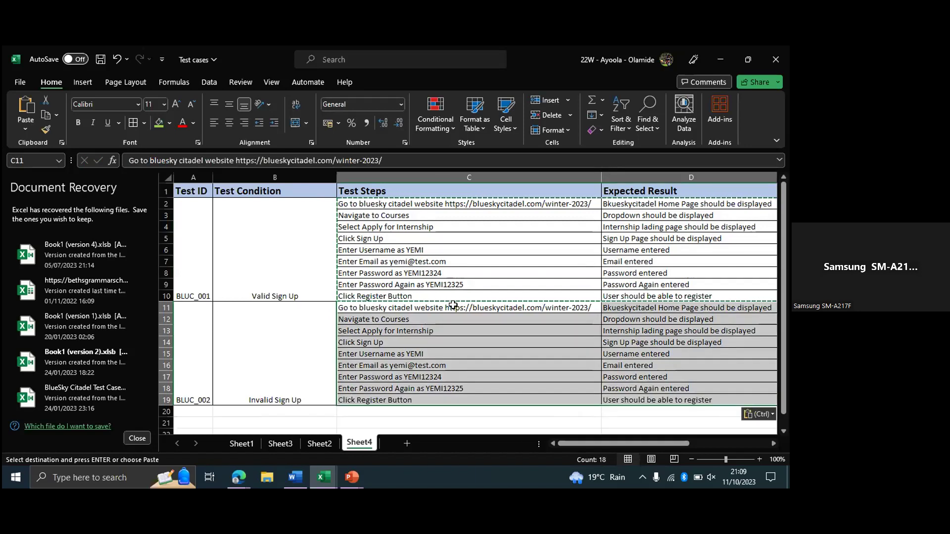
pyautogui.click(405, 318)
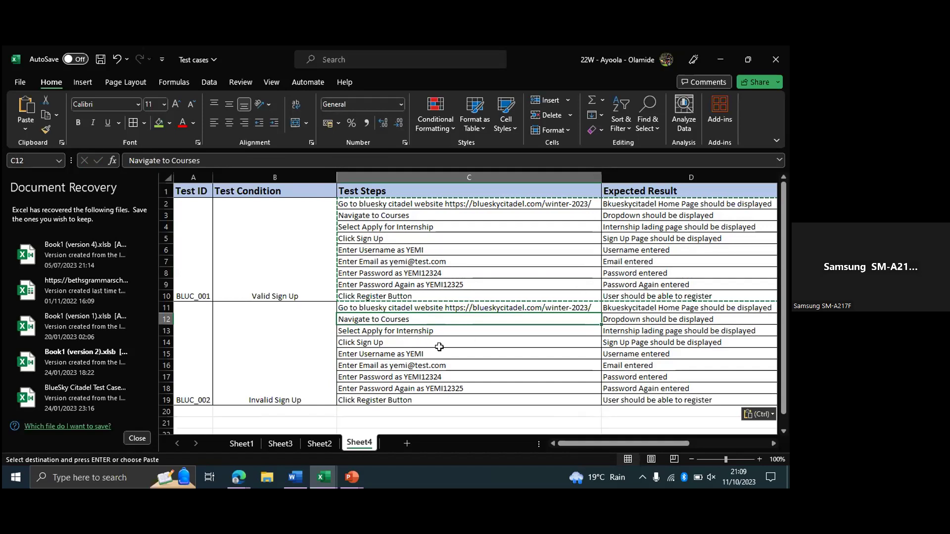
# Reword the username test step in C15 as "Enter invalid Username as 00000"
pyautogui.click(423, 355)
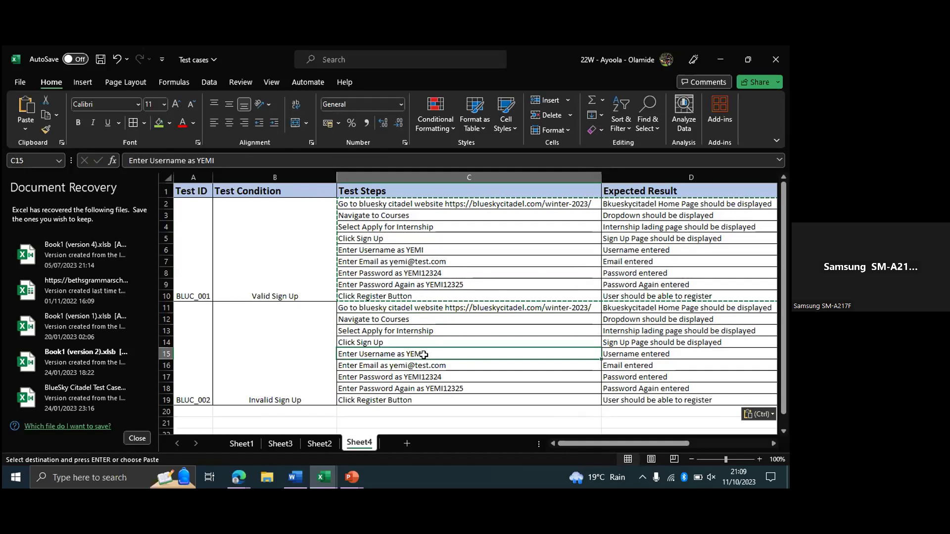
pyautogui.doubleClick(361, 354)
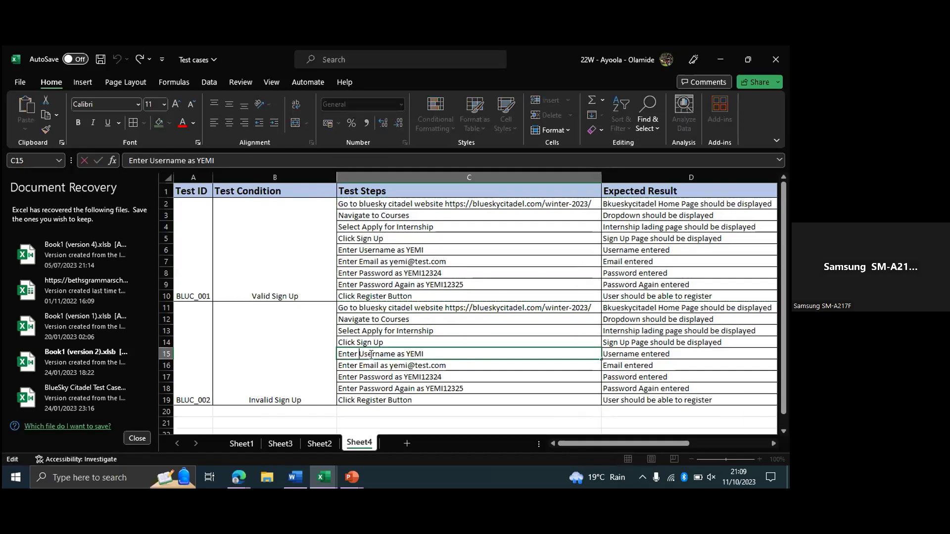
pyautogui.write('in')
pyautogui.press('BackSpace')
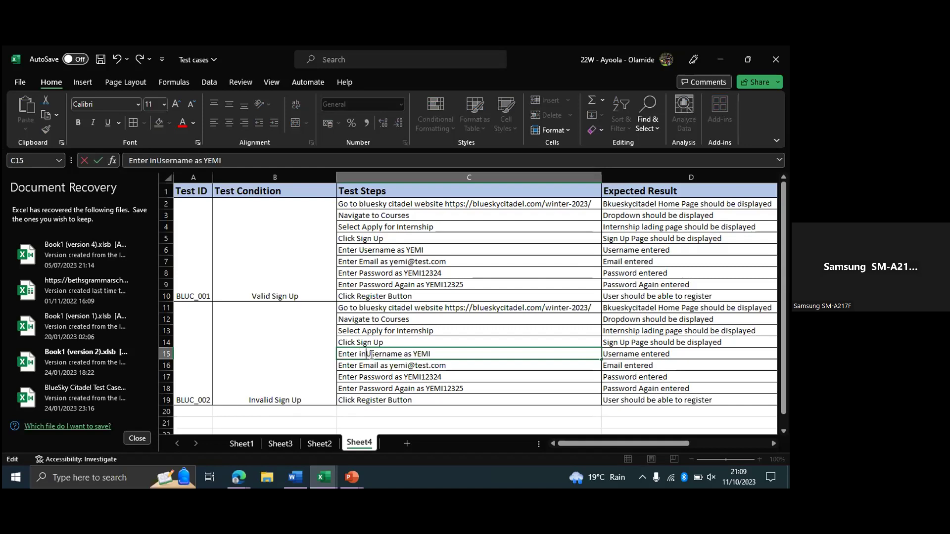
pyautogui.write('valid')
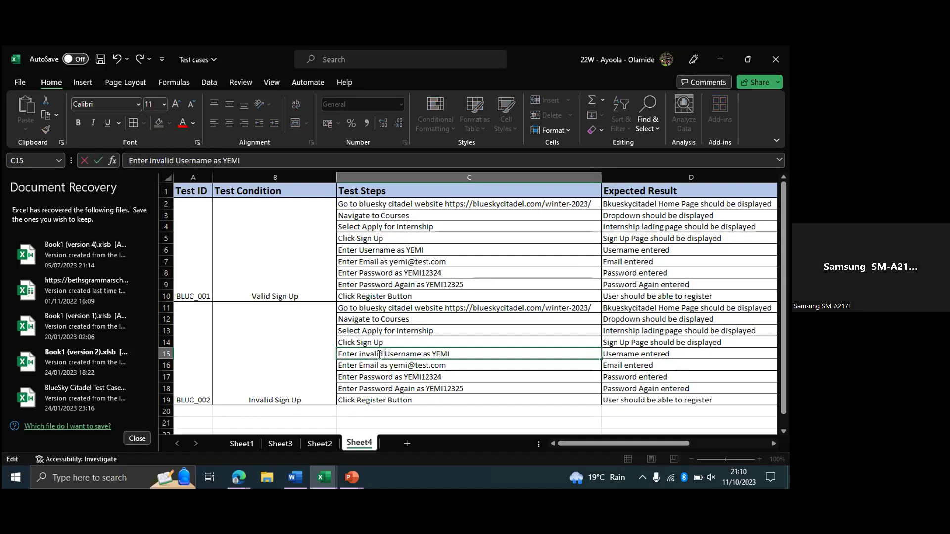
pyautogui.doubleClick(449, 355)
pyautogui.write('00000')
# Reword the expected result in D15 as "Username should be entered"
pyautogui.click(642, 356)
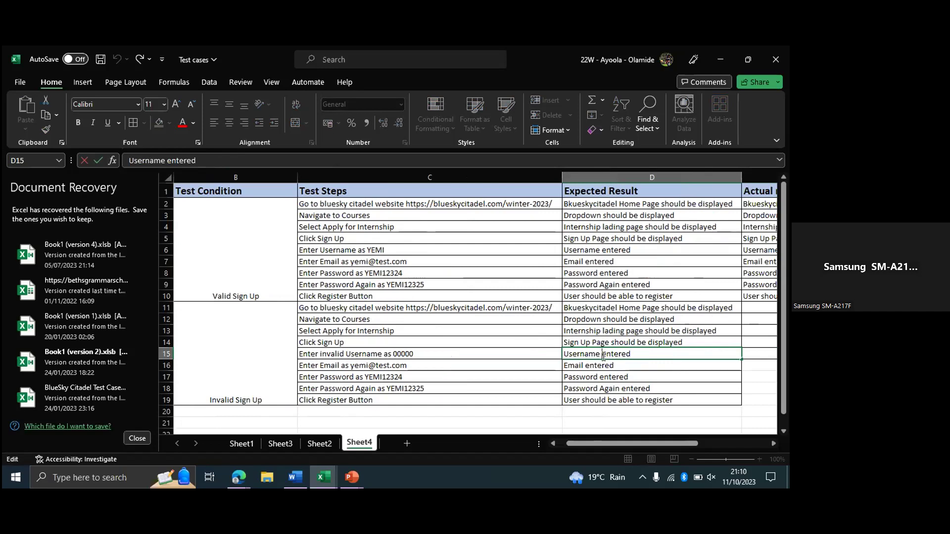
pyautogui.write('should b')
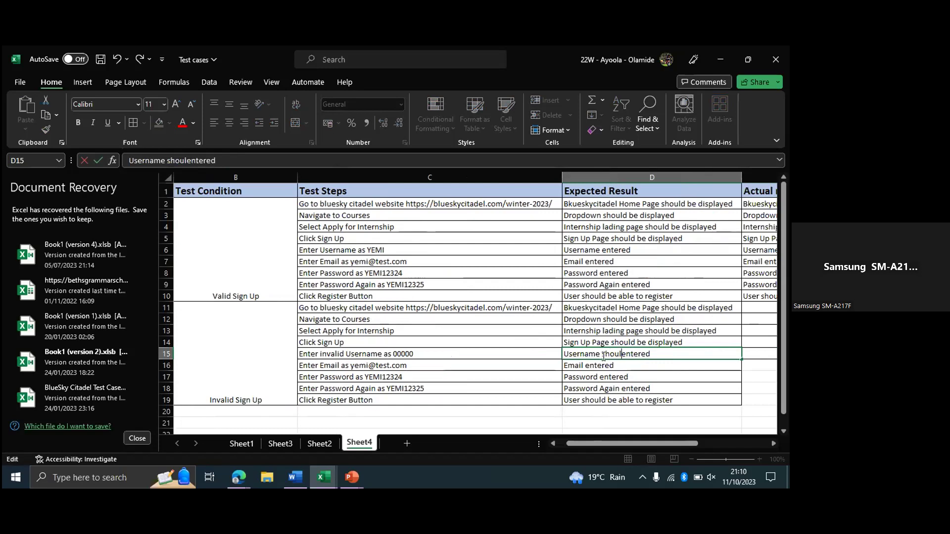
pyautogui.write('e')
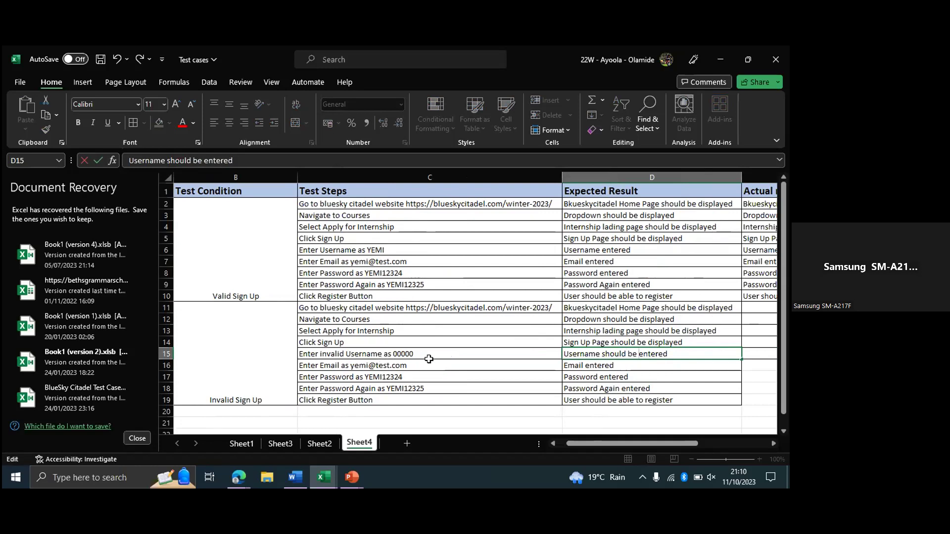
# Reword the test condition for BLUC_002 as "Invalid Username Sign Up"
pyautogui.doubleClick(231, 402)
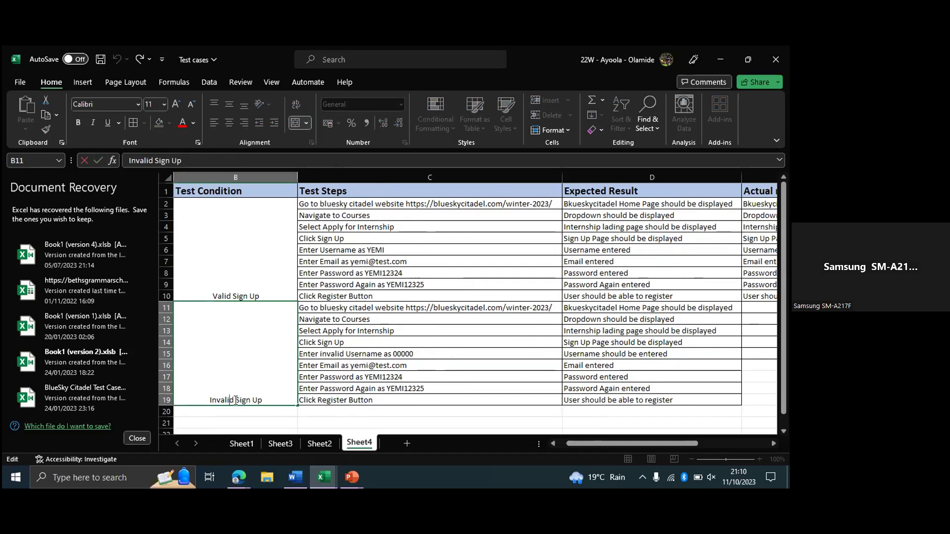
pyautogui.write('Userna')
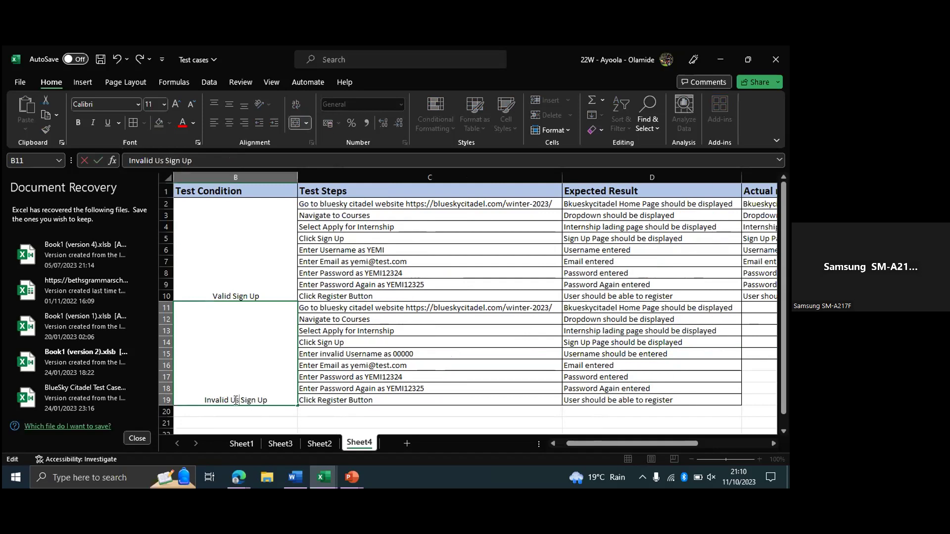
pyautogui.write('me')
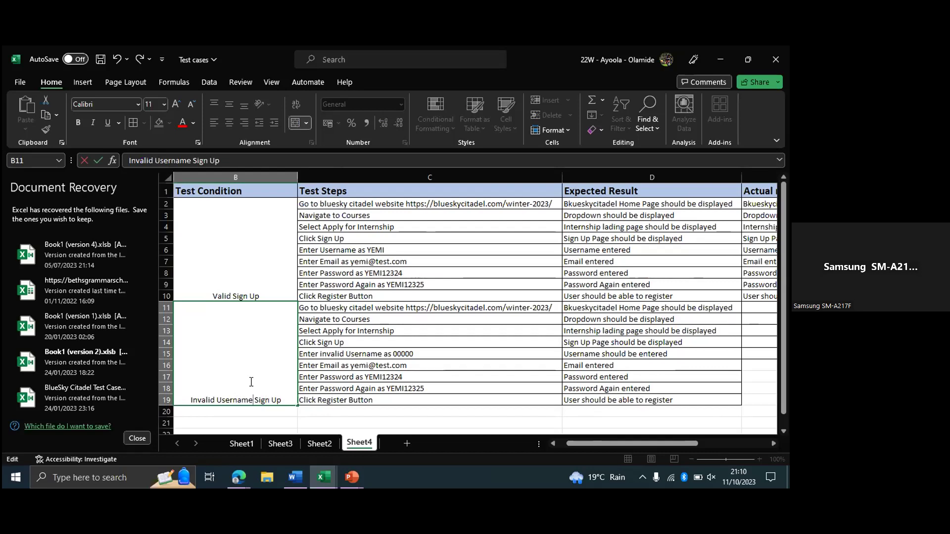
pyautogui.click(265, 286)
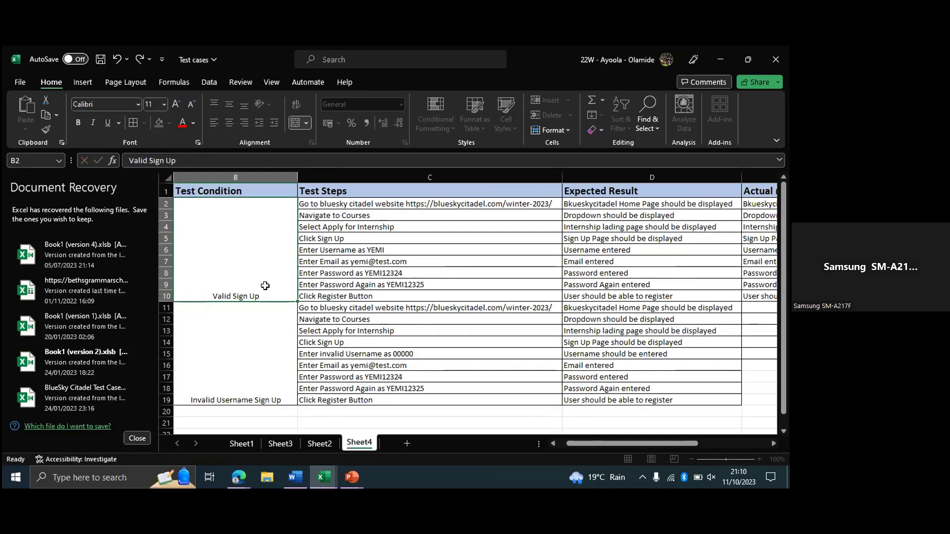
pyautogui.moveTo(571, 441); pyautogui.dragTo(559, 442)
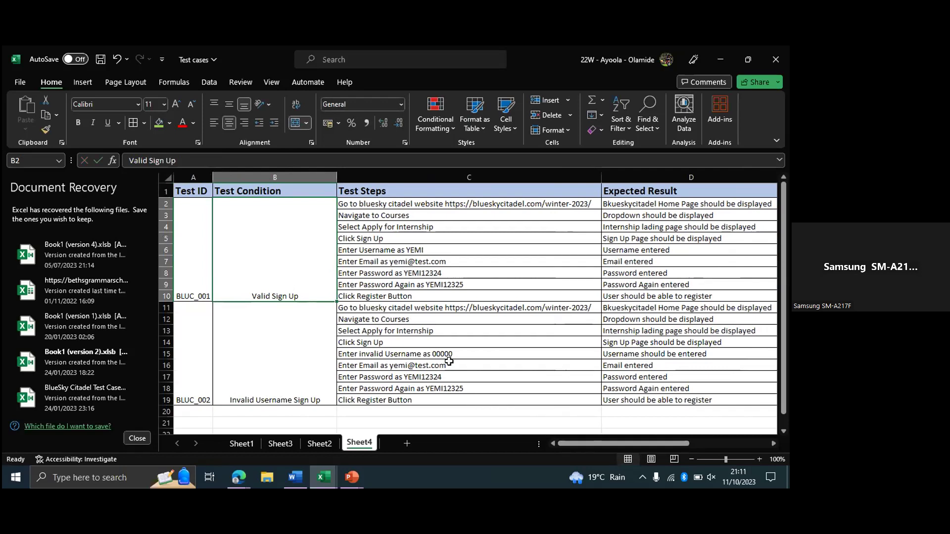
# Reword the expected result in D19 as "User should be not be able to register error message is displayed" and widen column D to fit
pyautogui.click(626, 444)
pyautogui.moveTo(625, 444); pyautogui.dragTo(669, 444)
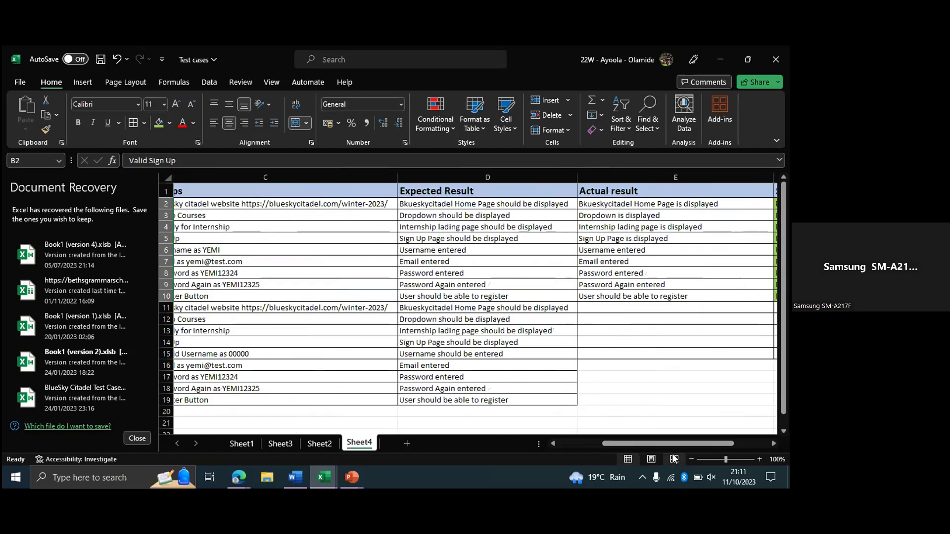
pyautogui.click(504, 408)
pyautogui.hotkey('ctrl', 'Up')
pyautogui.hotkey('ctrl', 'Up')
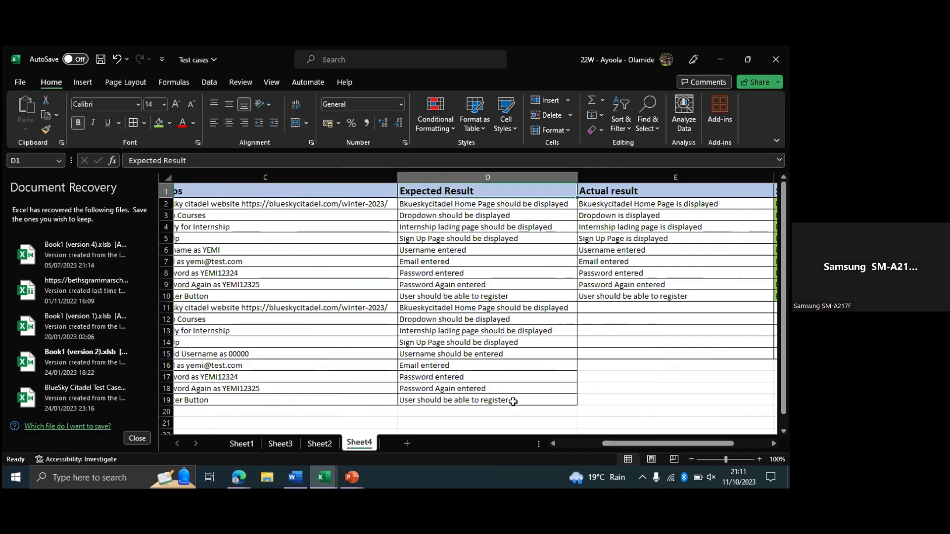
pyautogui.click(513, 401)
pyautogui.doubleClick(514, 402)
pyautogui.moveTo(514, 402); pyautogui.dragTo(456, 401)
pyautogui.click(456, 401)
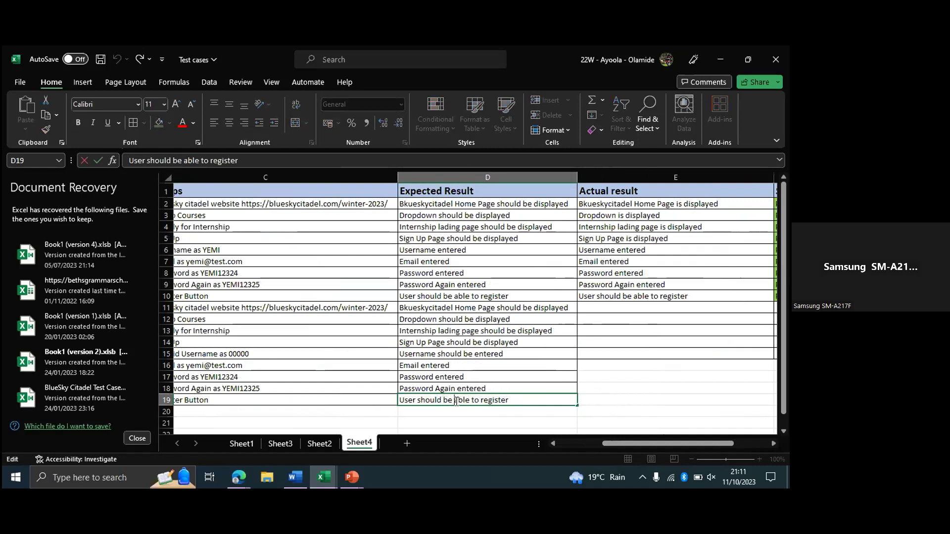
pyautogui.write('not ')
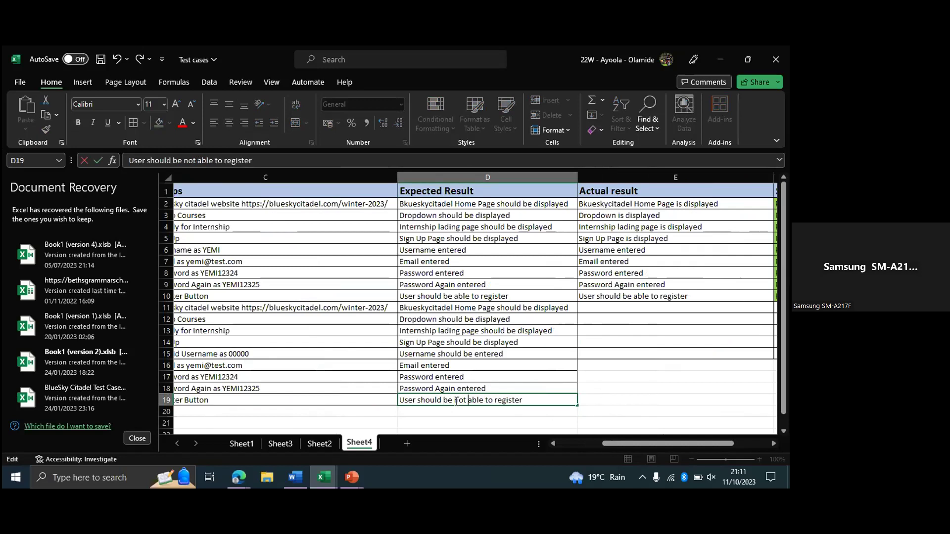
pyautogui.write('be')
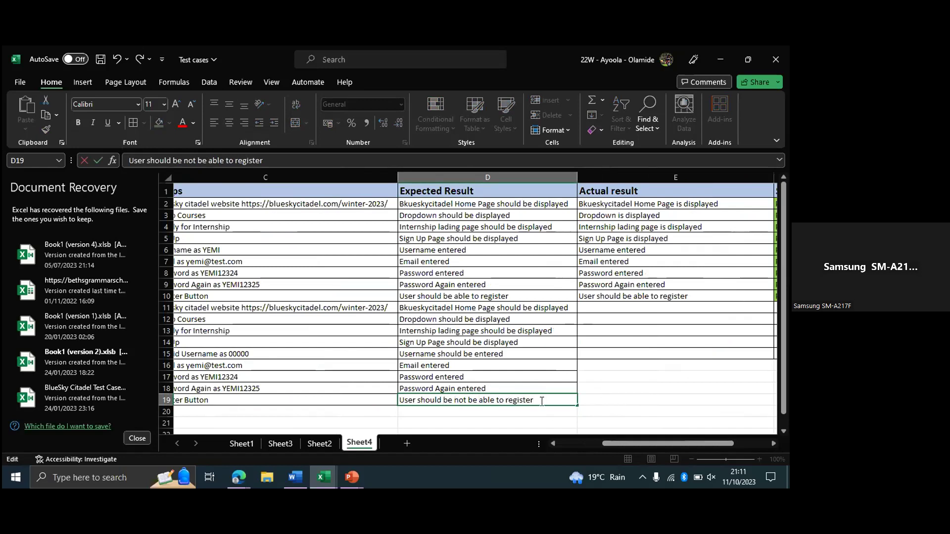
pyautogui.write('error message is dis')
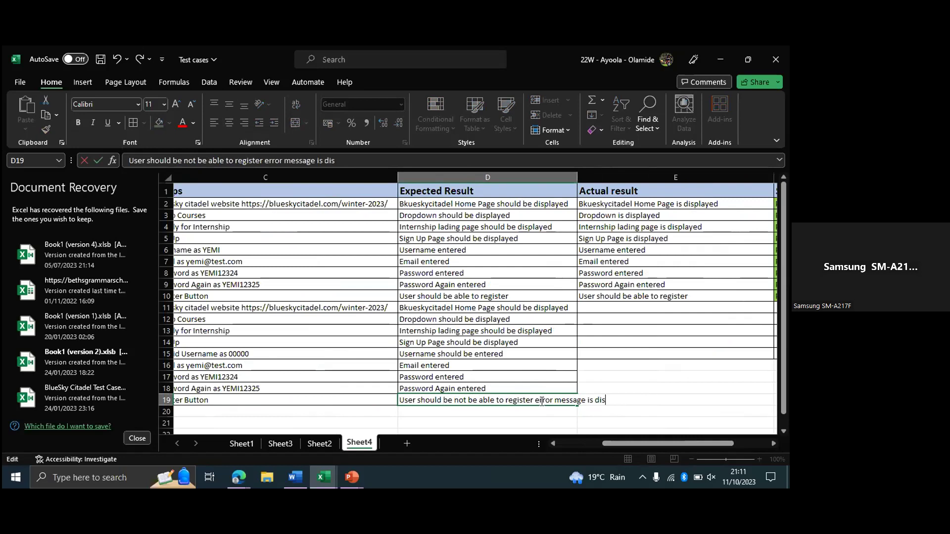
pyautogui.write('played')
pyautogui.click(603, 421)
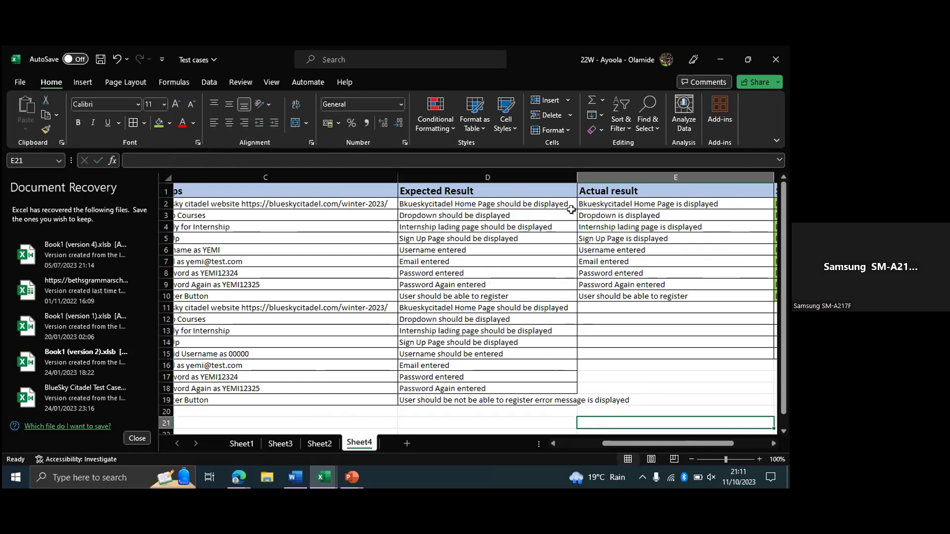
pyautogui.moveTo(577, 177); pyautogui.dragTo(631, 177)
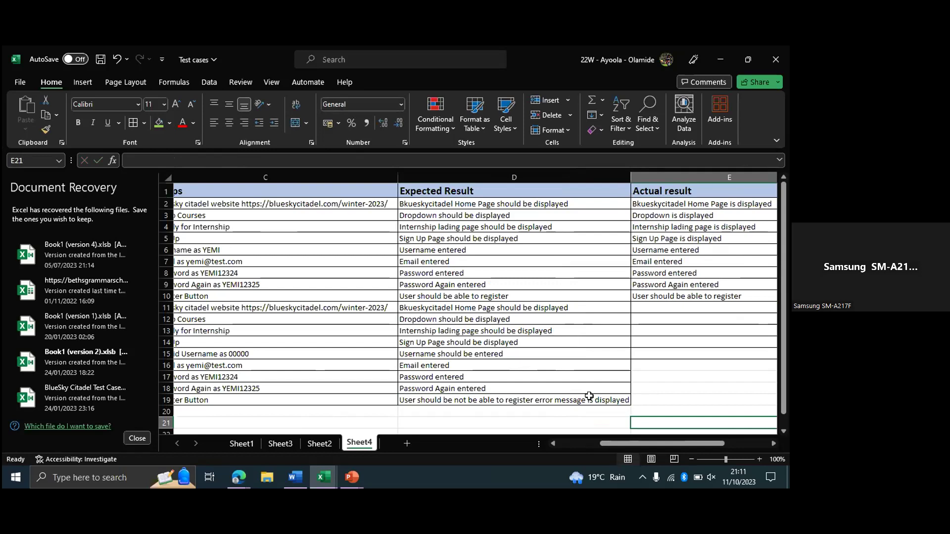
# Fill the merged BLUC_002 Test ID and condition cells down through row 28 to add BLUC_003
pyautogui.moveTo(643, 448); pyautogui.dragTo(548, 447)
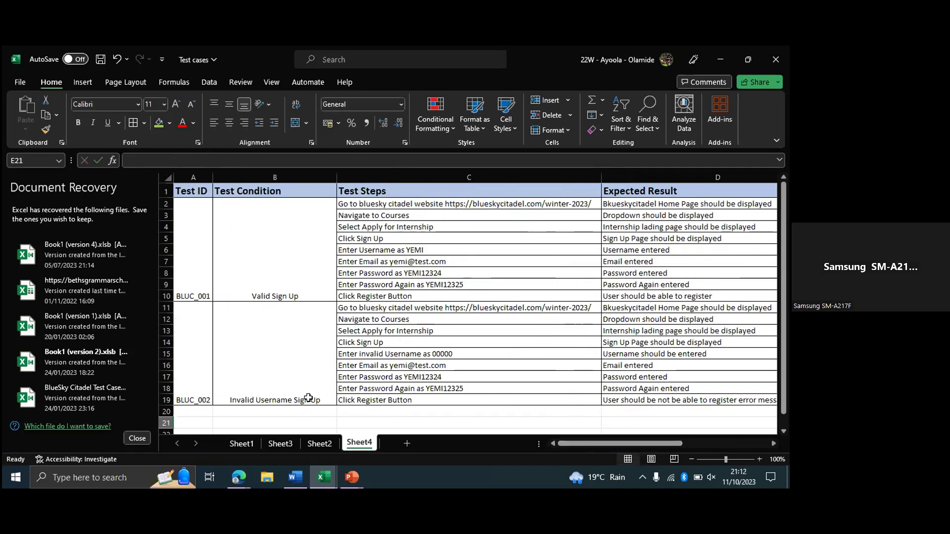
pyautogui.moveTo(783, 369); pyautogui.dragTo(783, 396)
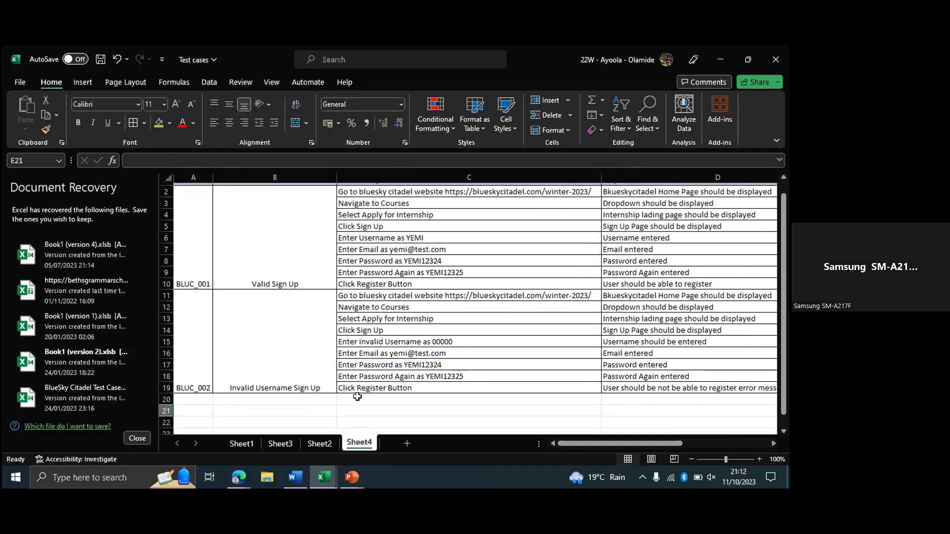
pyautogui.click(324, 365)
pyautogui.moveTo(199, 370); pyautogui.dragTo(332, 432)
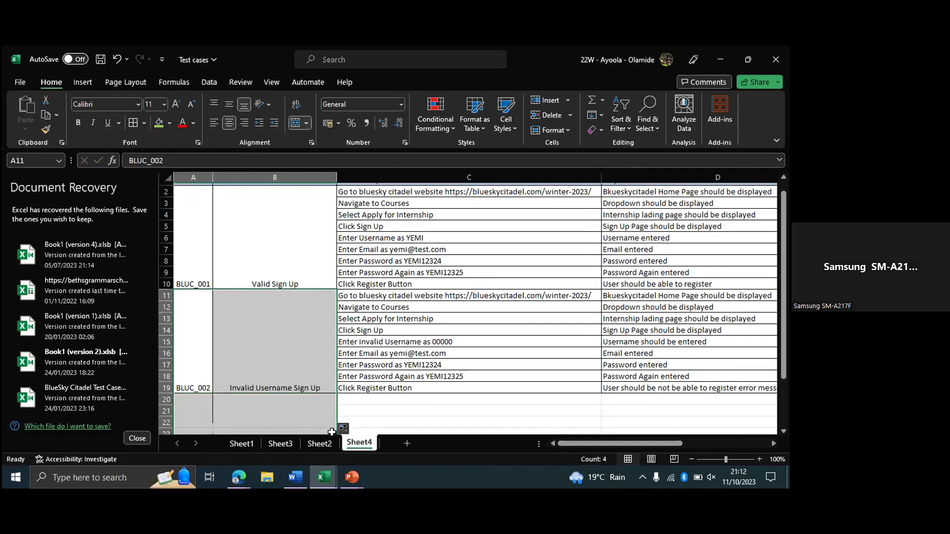
pyautogui.moveTo(780, 356); pyautogui.dragTo(780, 360)
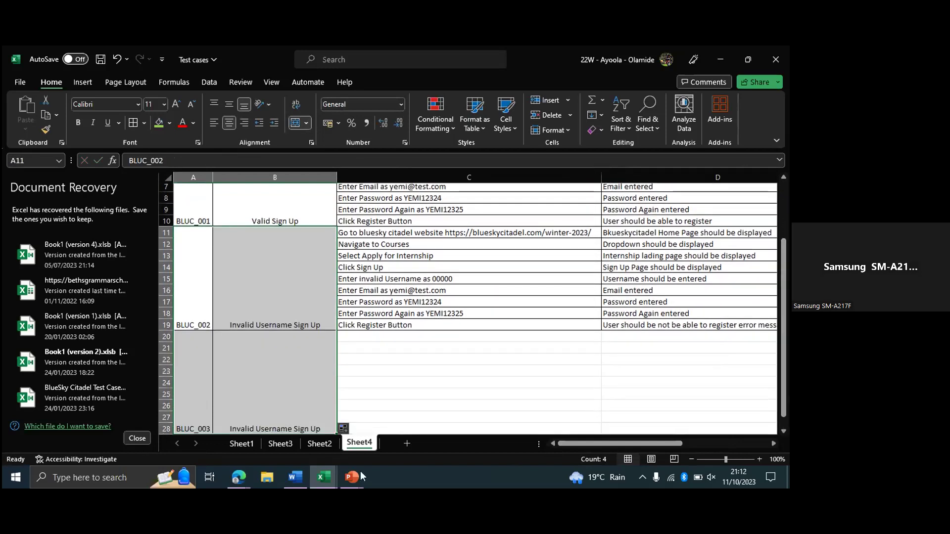
# Reword the test condition for BLUC_003 as "Invalid Email Sign Up"
pyautogui.click(288, 429)
pyautogui.doubleClick(288, 430)
pyautogui.moveTo(288, 429); pyautogui.dragTo(256, 429)
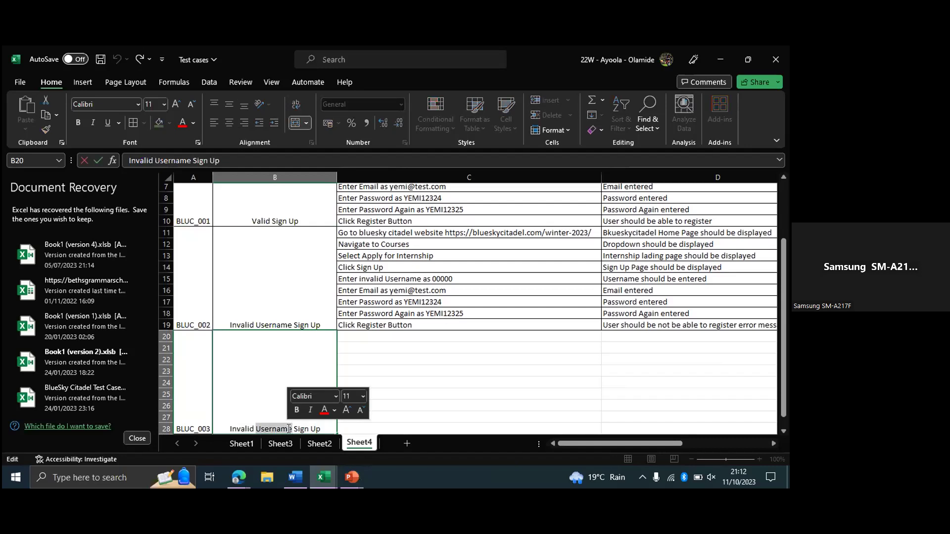
pyautogui.press('BackSpace')
pyautogui.press('BackSpace')
pyautogui.write('Email')
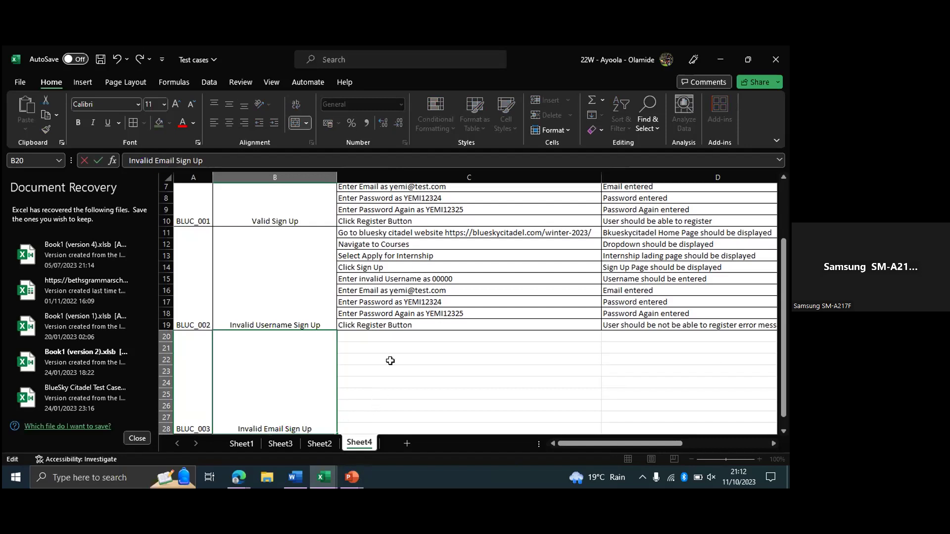
pyautogui.click(410, 326)
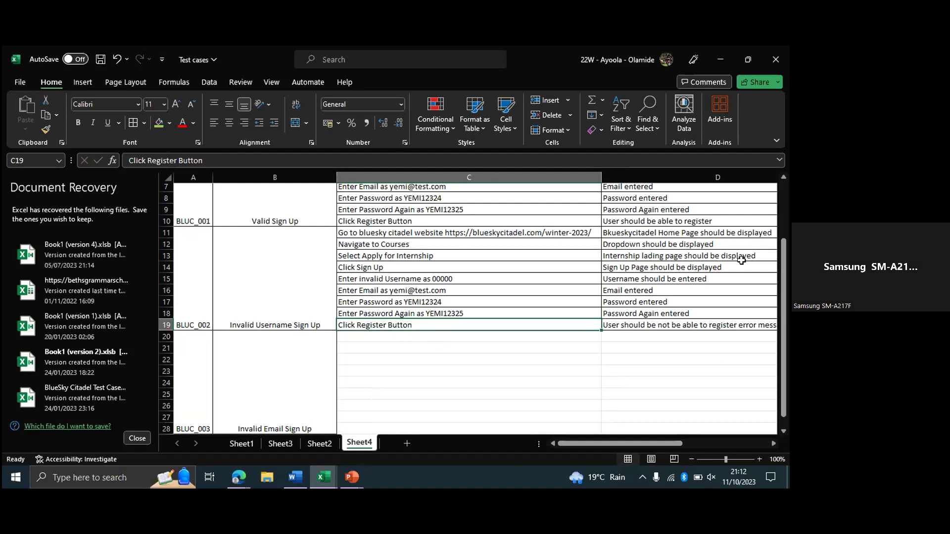
# Insert six blank rows above the table's header row
pyautogui.moveTo(784, 268); pyautogui.dragTo(784, 211)
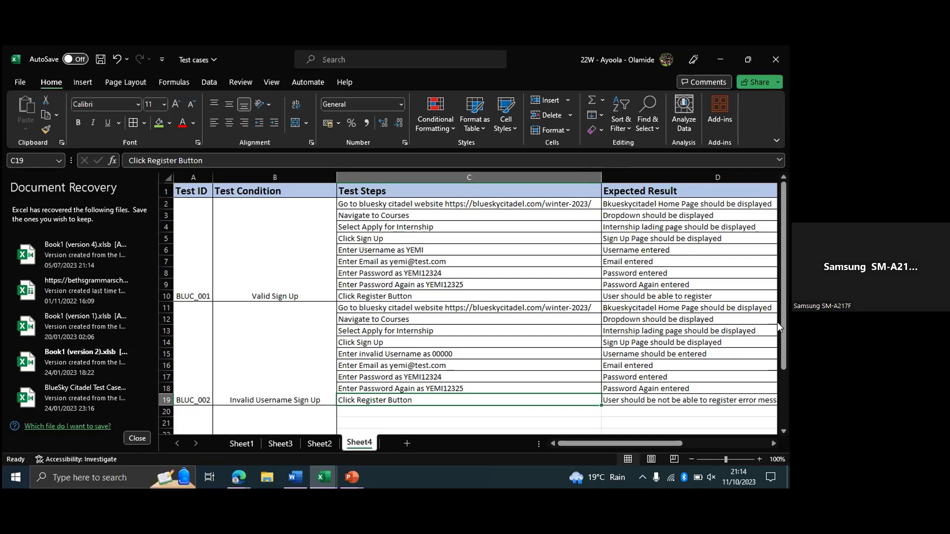
pyautogui.click(382, 285)
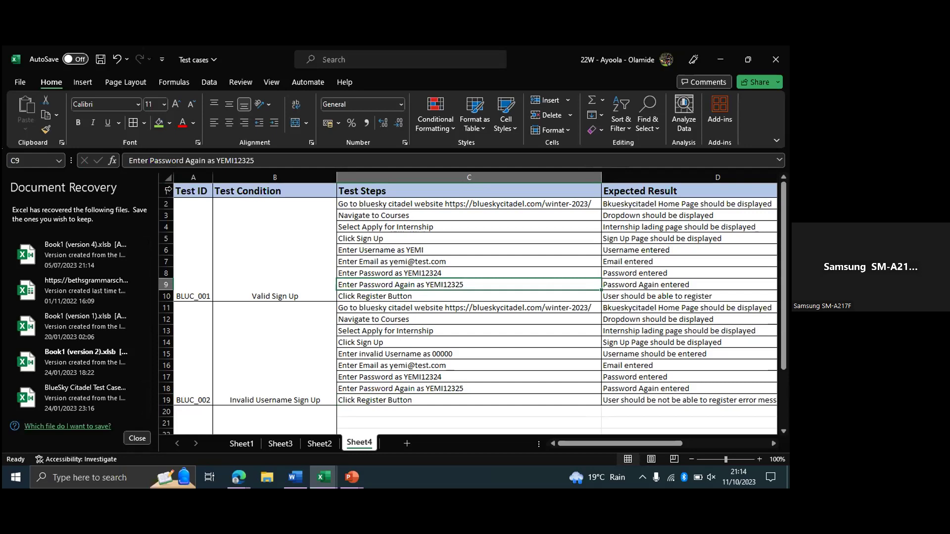
pyautogui.click(166, 191)
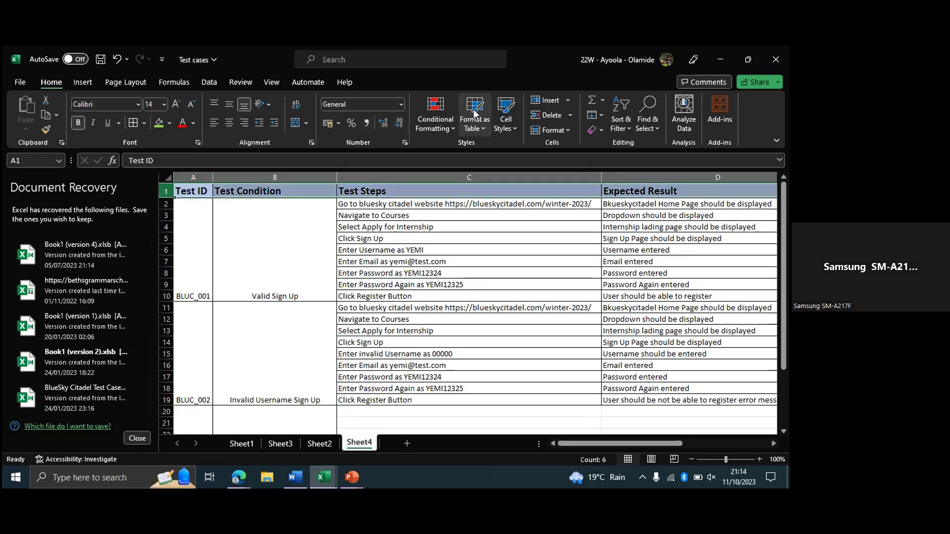
pyautogui.click(553, 103)
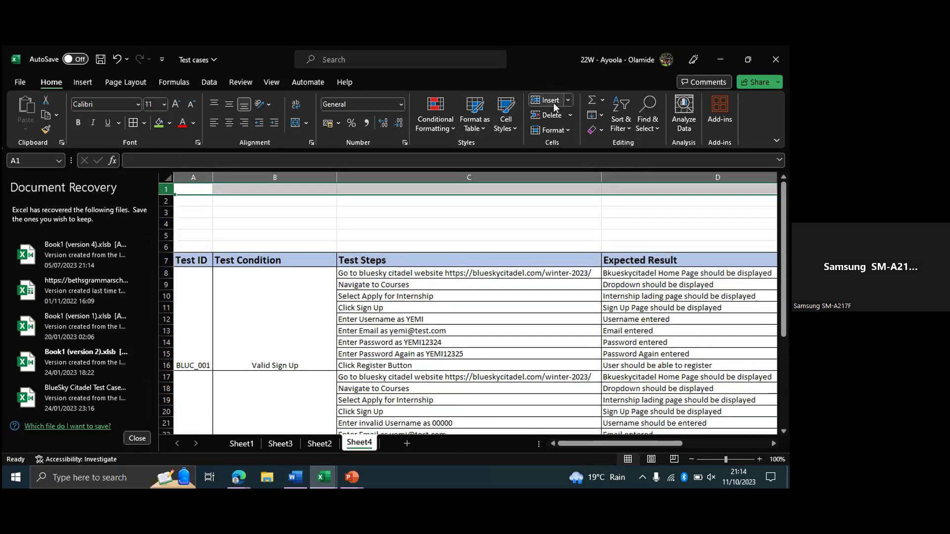
# Rename Sheet4, which holds the sign-up test cases, as "SignUp"
pyautogui.click(191, 201)
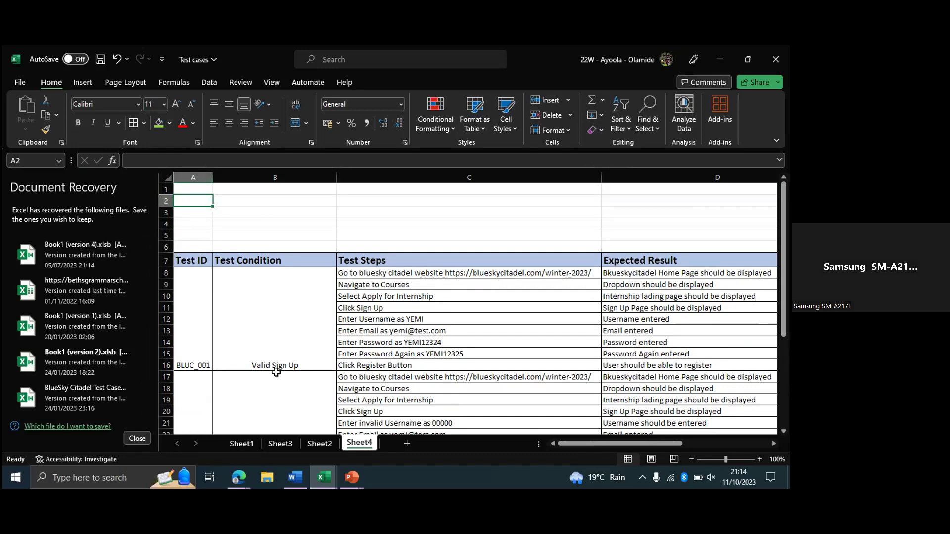
pyautogui.moveTo(782, 282); pyautogui.dragTo(782, 314)
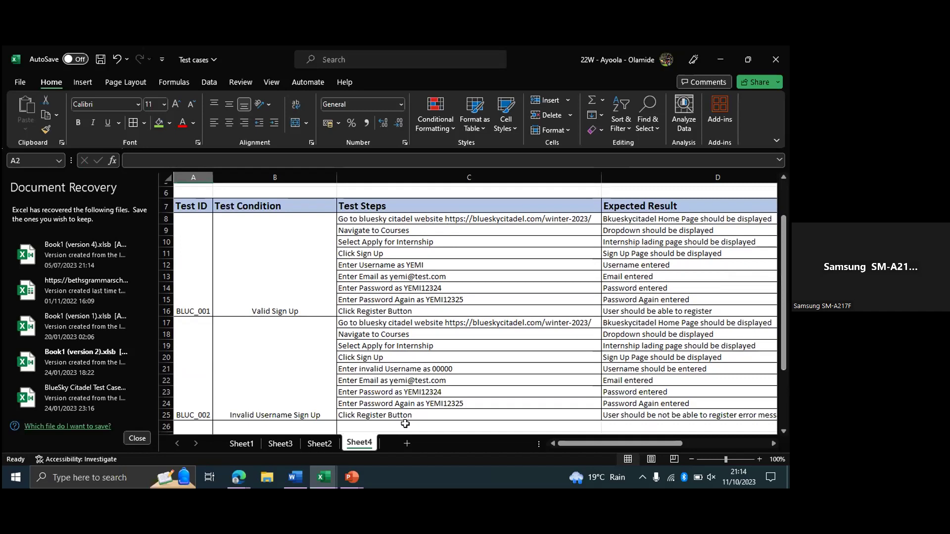
pyautogui.doubleClick(363, 442)
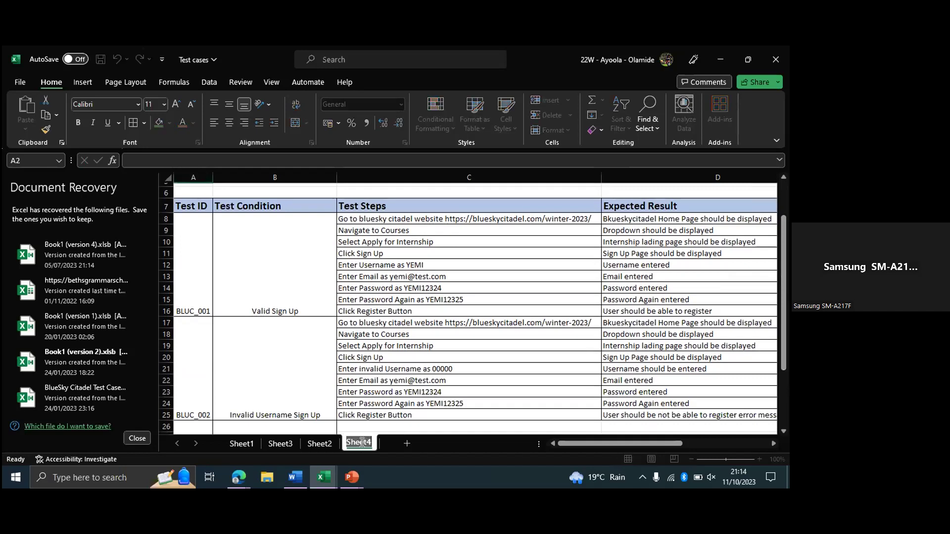
pyautogui.write('Log')
pyautogui.press('BackSpace')
pyautogui.press('BackSpace')
pyautogui.write('SignUp')
pyautogui.click(333, 311)
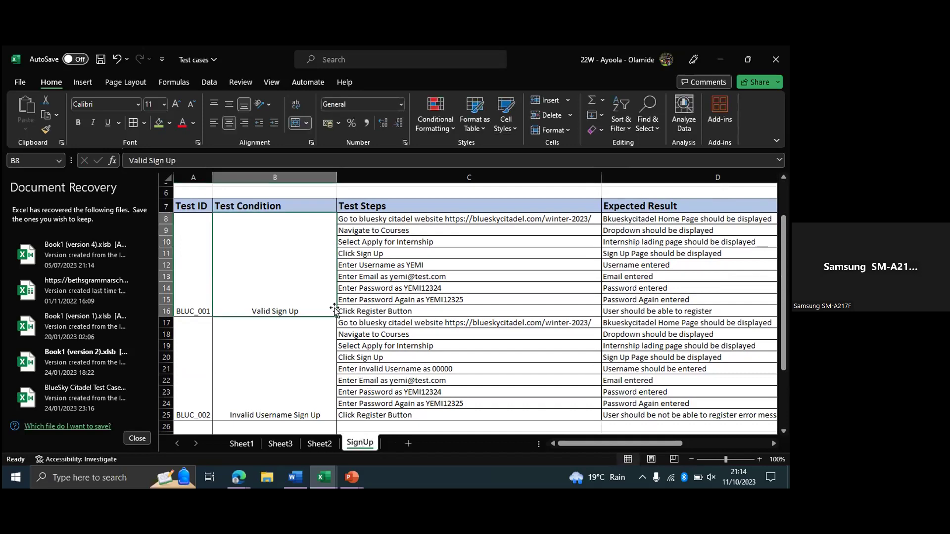
# Add a new worksheet after SignUp and name it "Login"
pyautogui.click(407, 443)
pyautogui.doubleClick(396, 442)
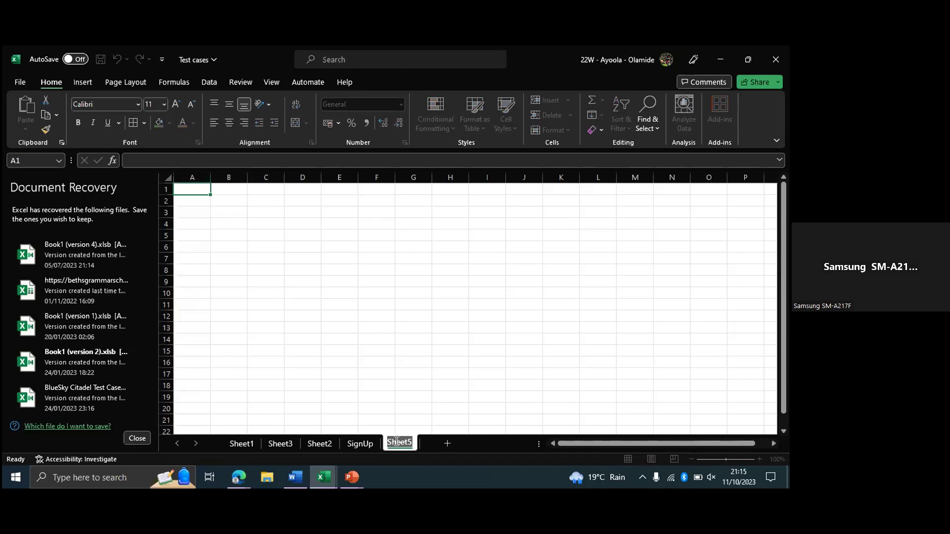
pyautogui.write('Login')
pyautogui.press('Return')
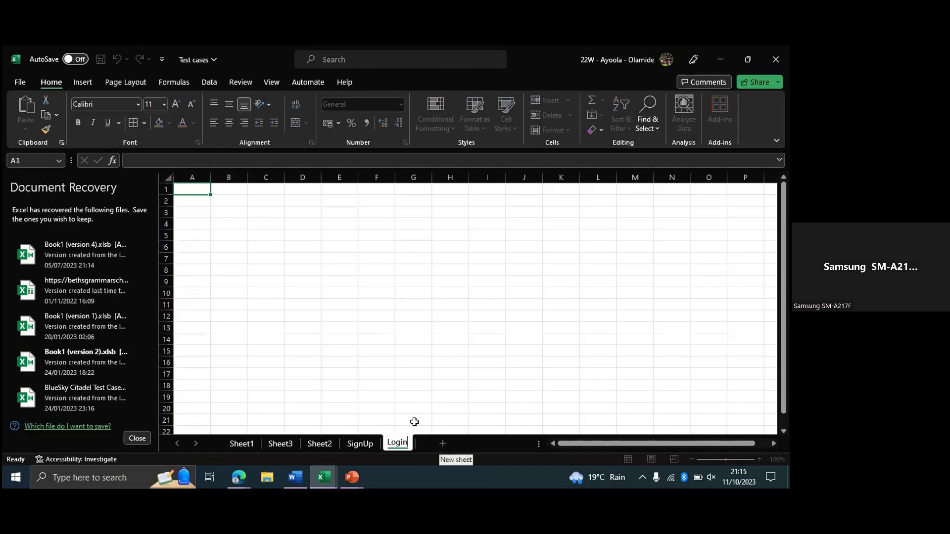
# Review the test cases on the SignUp sheet and the account registration scenario on Sheet2
pyautogui.click(357, 445)
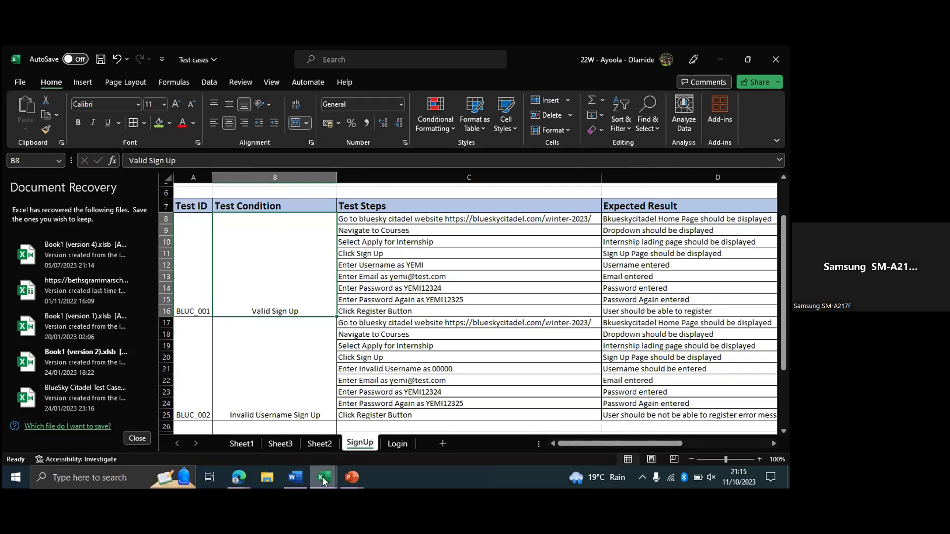
pyautogui.moveTo(323, 480)
pyautogui.moveTo(782, 260); pyautogui.dragTo(782, 227)
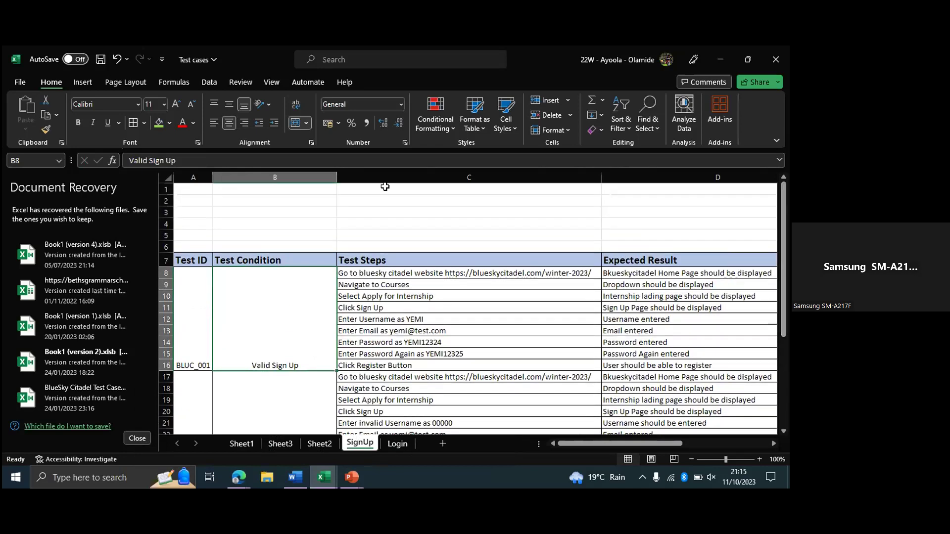
pyautogui.click(303, 191)
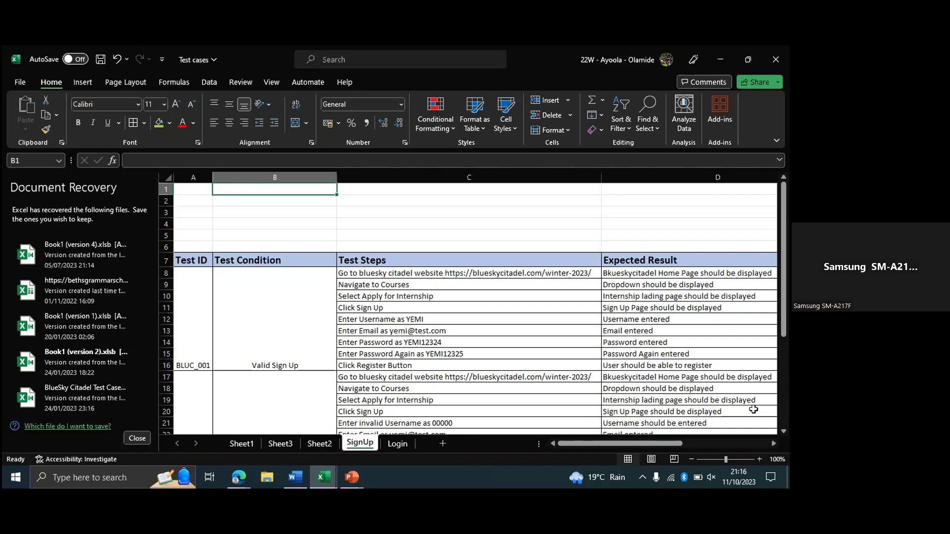
pyautogui.moveTo(787, 308); pyautogui.dragTo(786, 419)
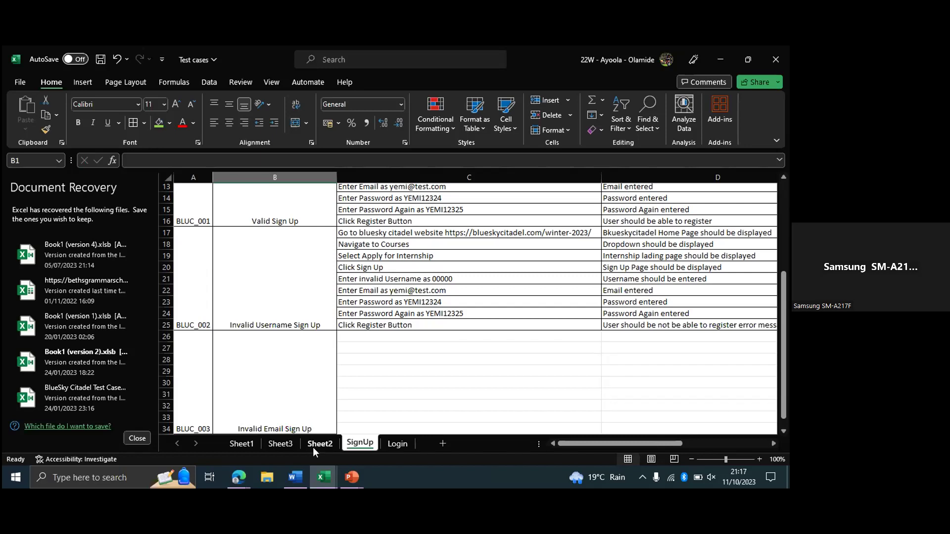
pyautogui.moveTo(784, 347); pyautogui.dragTo(788, 238)
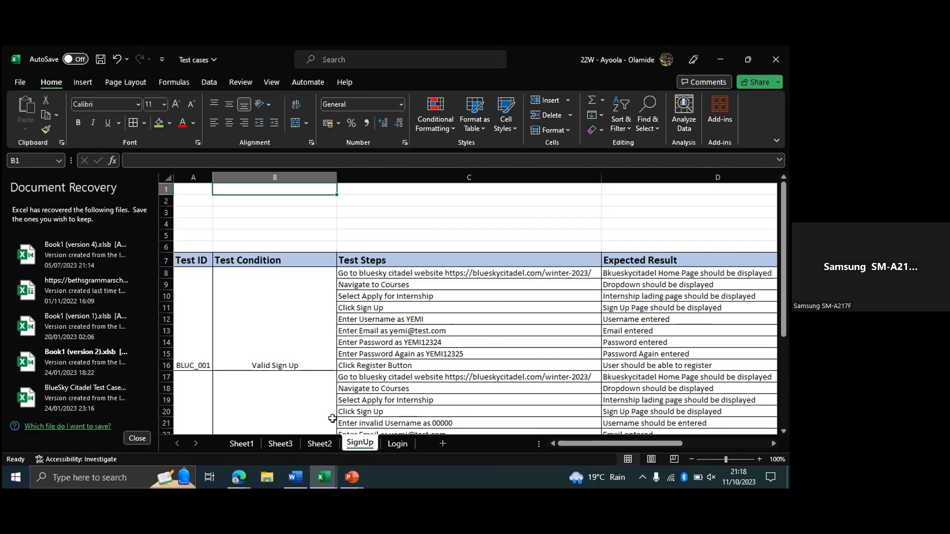
pyautogui.click(321, 444)
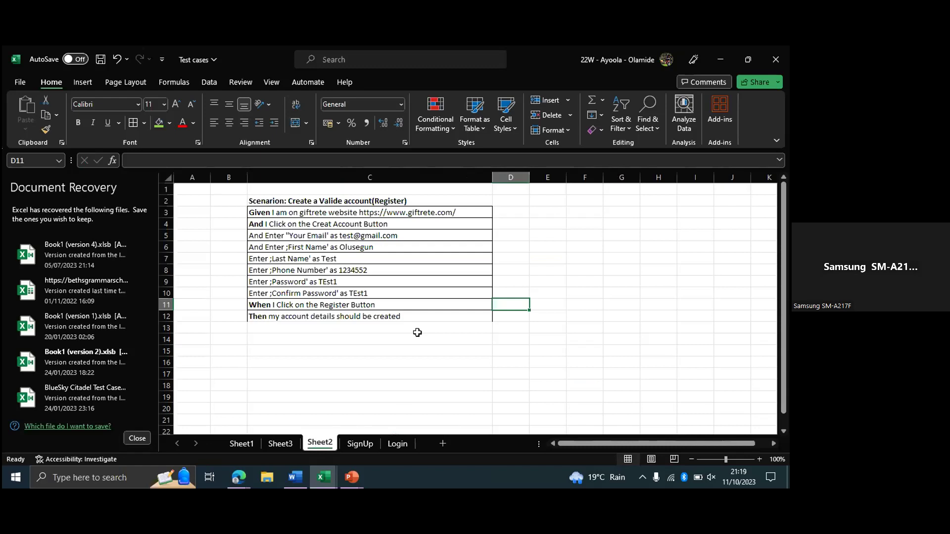
# Copy the valid sign-up test steps in C8:C16 of the SignUp sheet to the Login sheet, starting at B5
pyautogui.click(359, 444)
pyautogui.moveTo(359, 276); pyautogui.dragTo(427, 362)
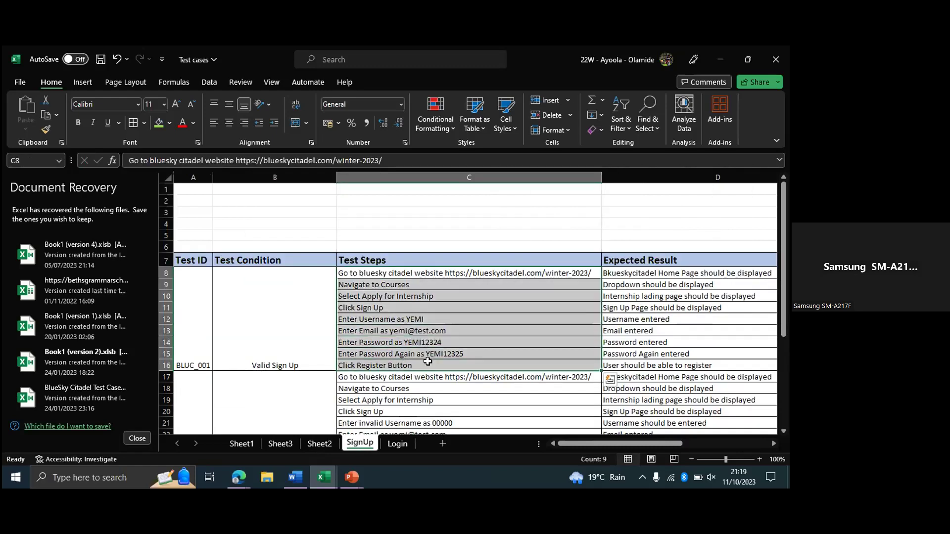
pyautogui.hotkey('ctrl', 'c')
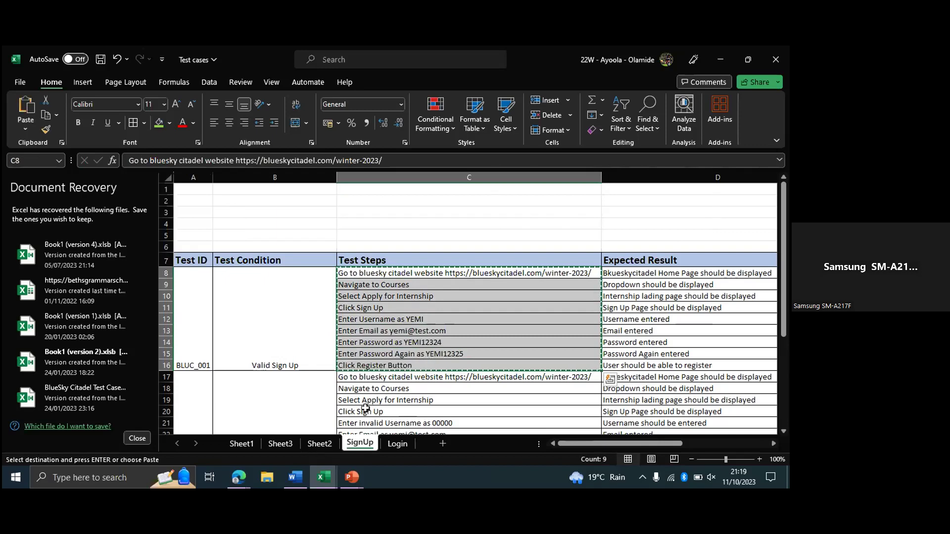
pyautogui.click(393, 447)
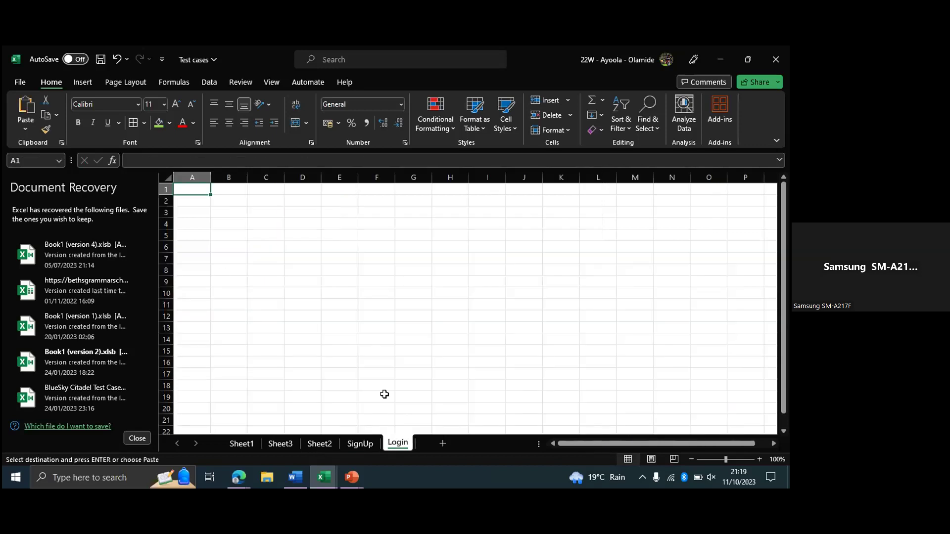
pyautogui.click(317, 444)
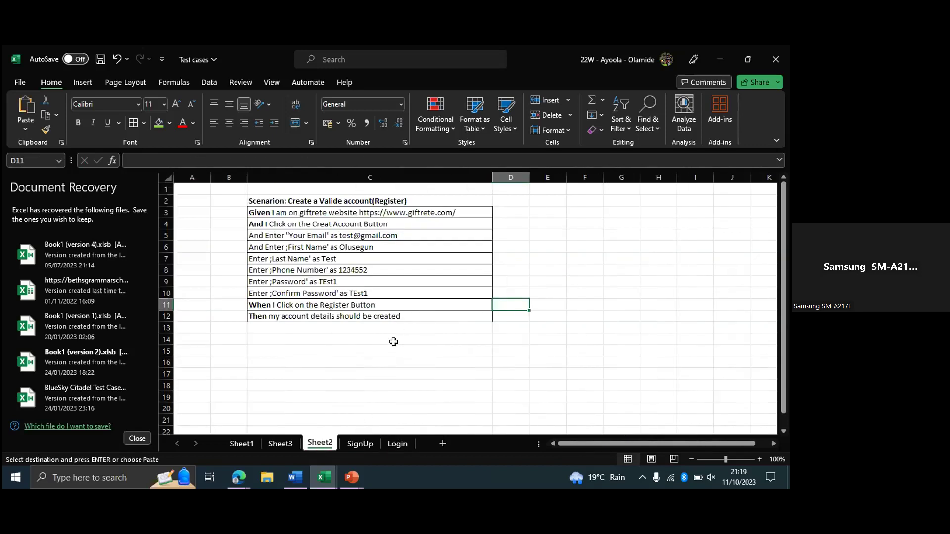
pyautogui.click(402, 445)
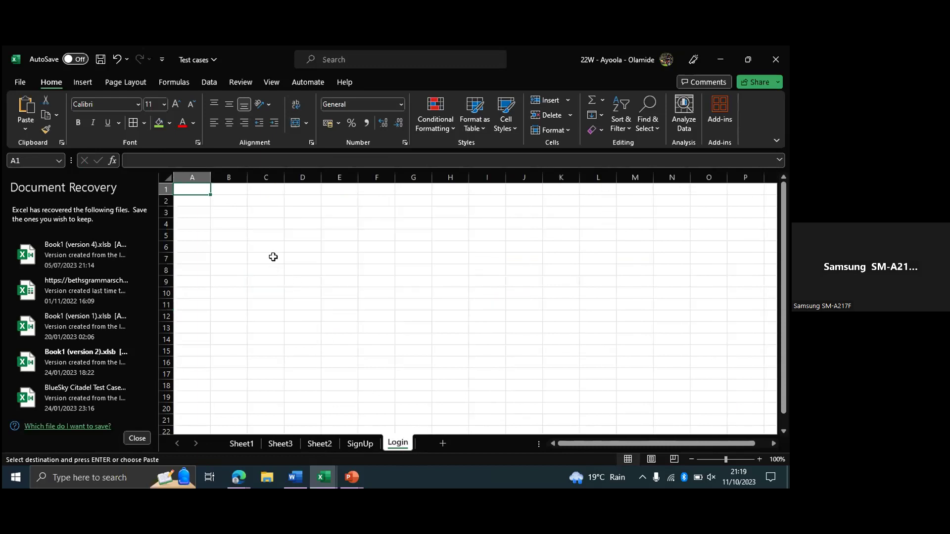
pyautogui.click(238, 238)
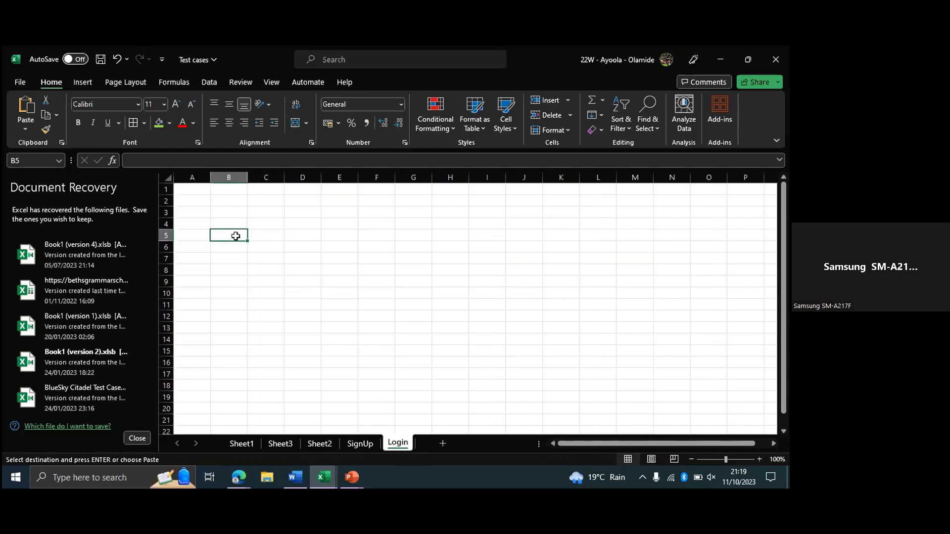
pyautogui.hotkey('ctrl', 'v')
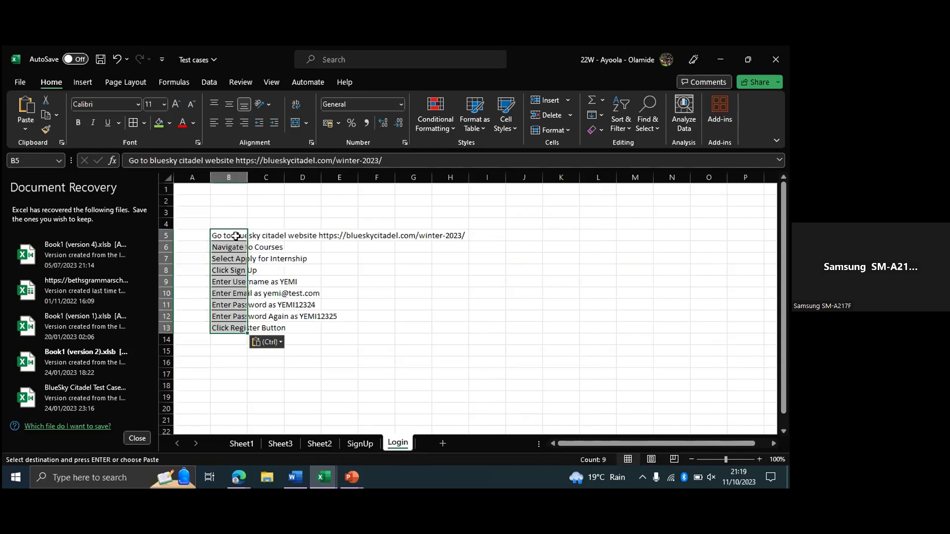
# Autofit column B of the Login sheet to the width of the pasted test steps
pyautogui.click(171, 180)
pyautogui.doubleClick(247, 177)
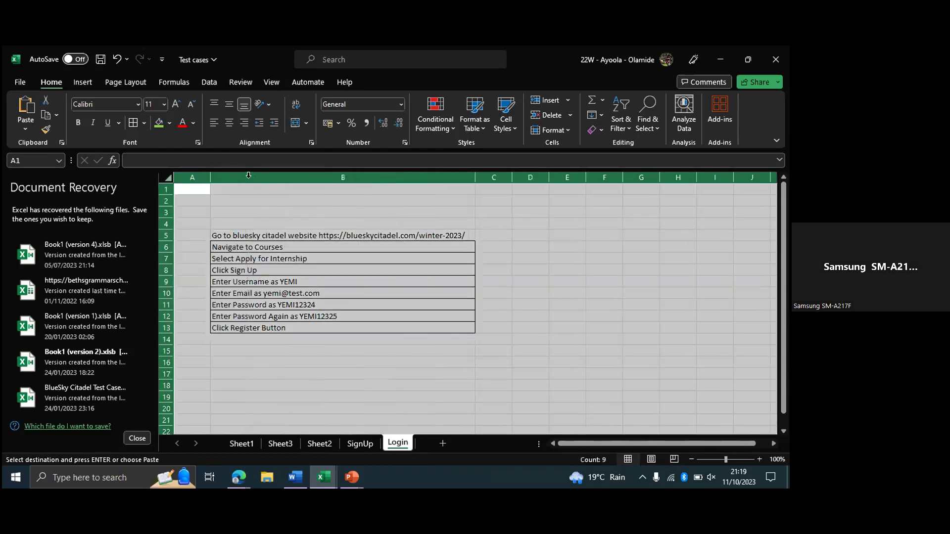
pyautogui.click(517, 314)
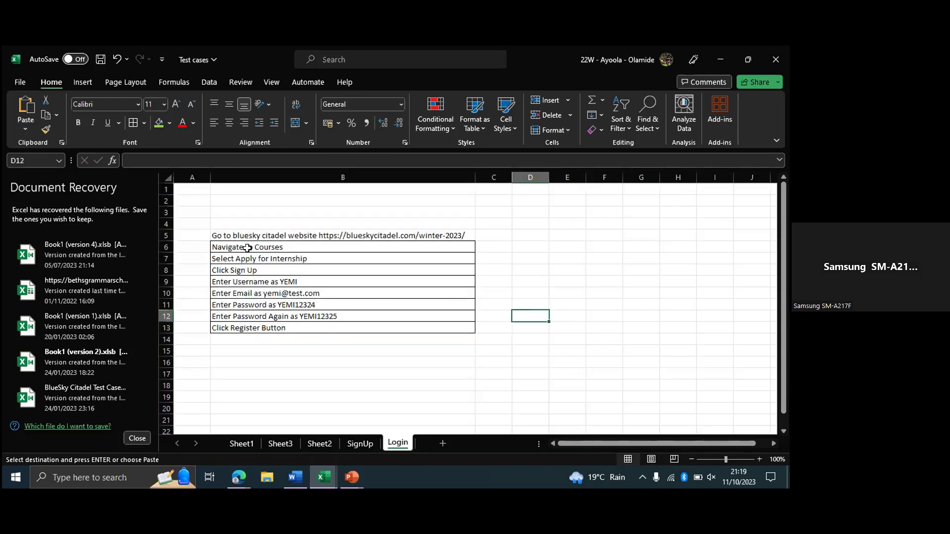
# Enter the heading "Scenairo: SignUp" in B4, above the pasted test steps
pyautogui.click(226, 226)
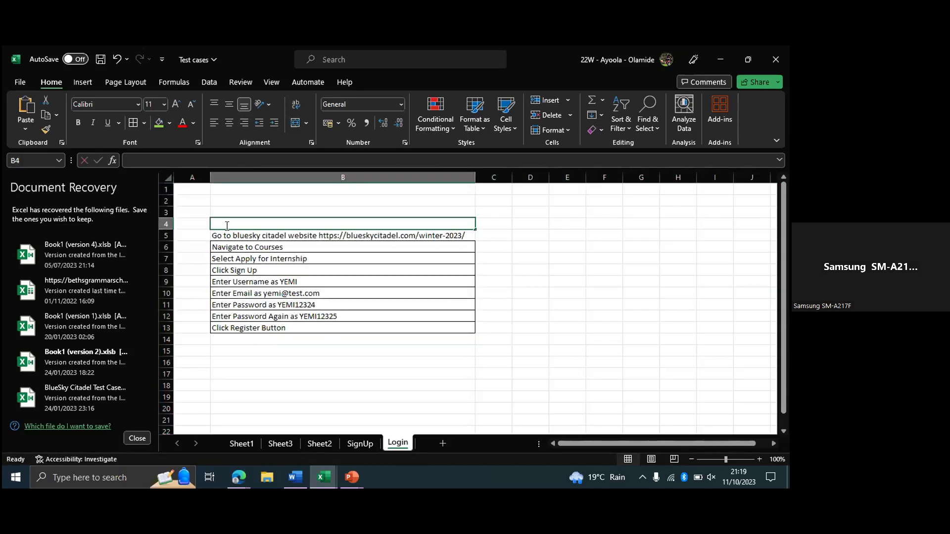
pyautogui.write('Scena')
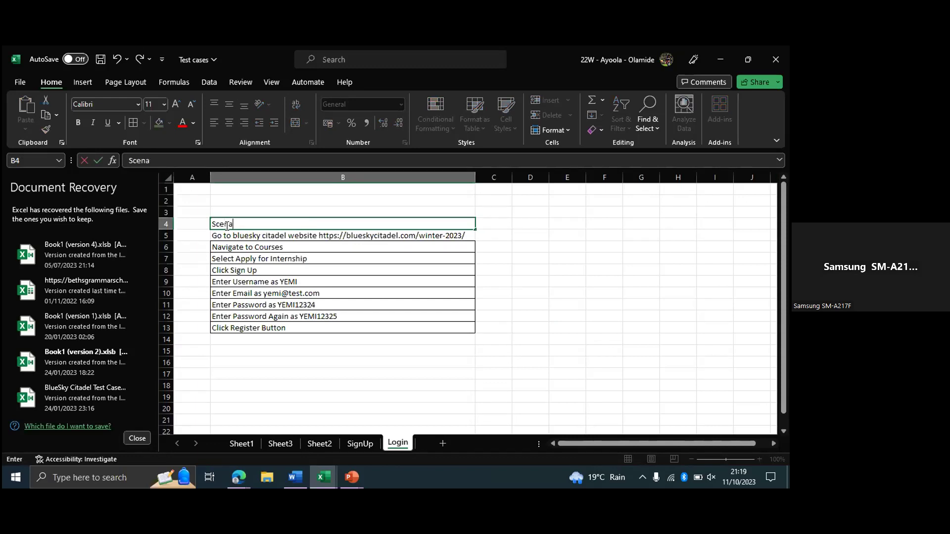
pyautogui.write('iro')
pyautogui.press('BackSpace')
pyautogui.write('o:  ')
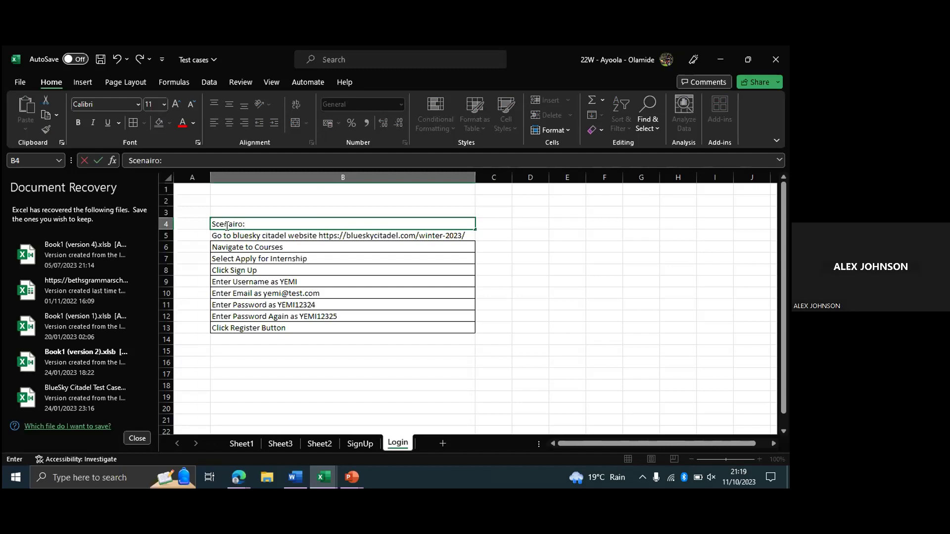
pyautogui.write('SignUp')
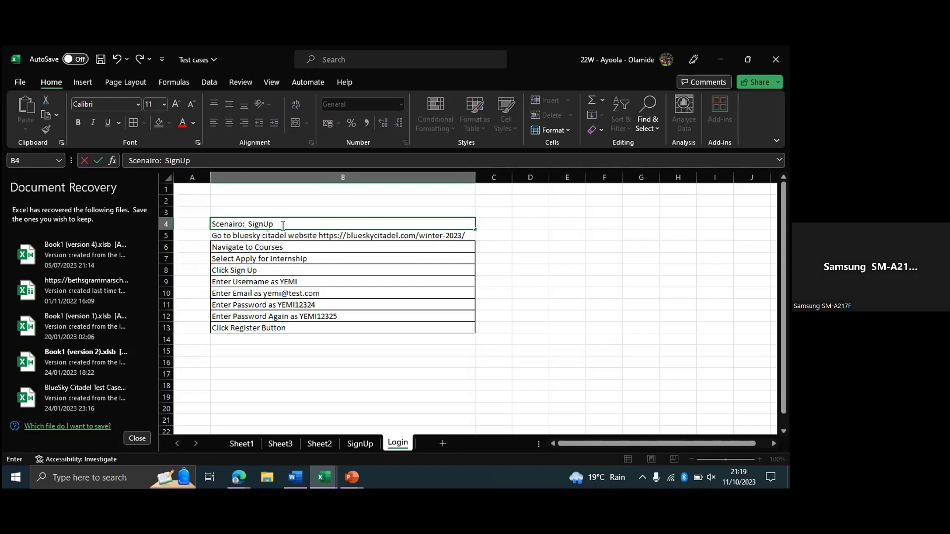
# Make only the "Scenairo:" label in B4 bold
pyautogui.moveTo(283, 226); pyautogui.dragTo(213, 220)
pyautogui.doubleClick(232, 223)
pyautogui.click(240, 205)
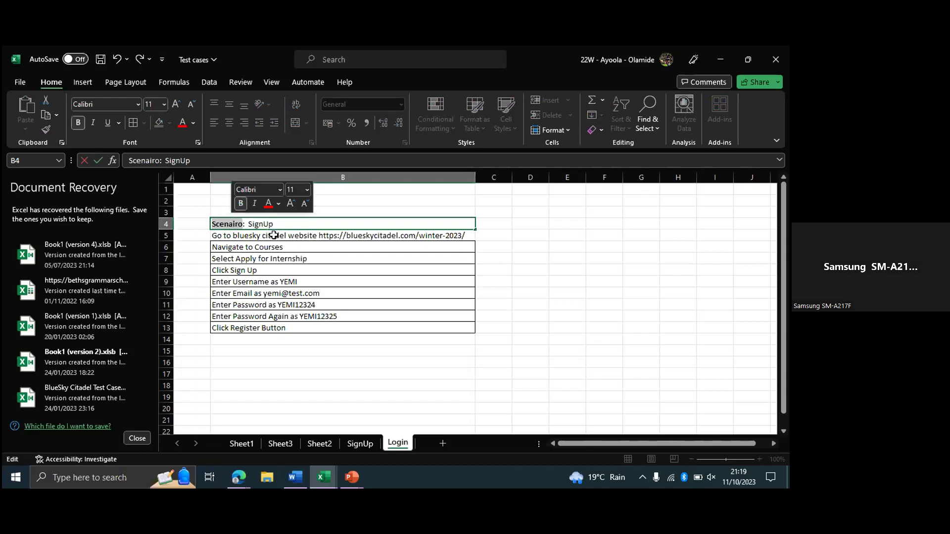
pyautogui.click(343, 257)
# Apply all borders to the scenario heading and the first three steps in B4:B7
pyautogui.moveTo(250, 224); pyautogui.dragTo(275, 264)
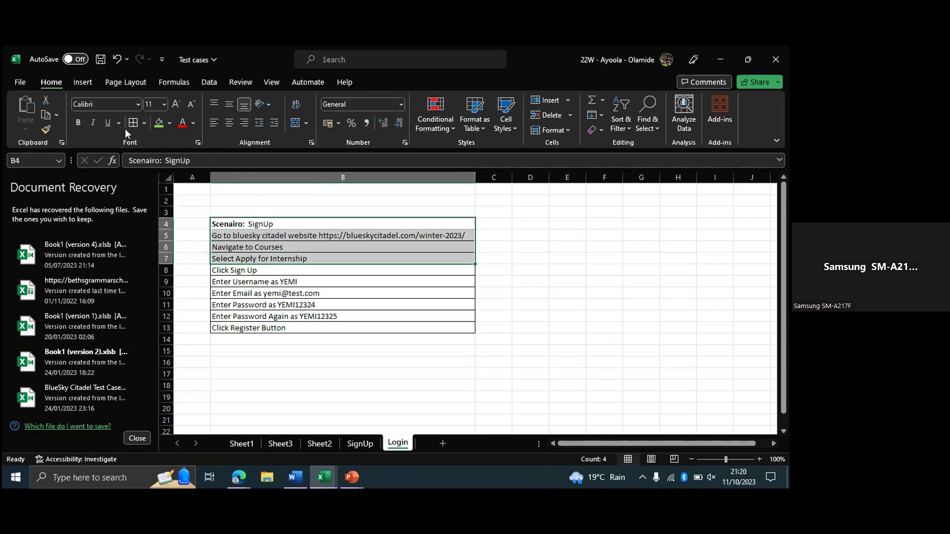
pyautogui.click(82, 124)
pyautogui.hotkey('ctrl', 'z')
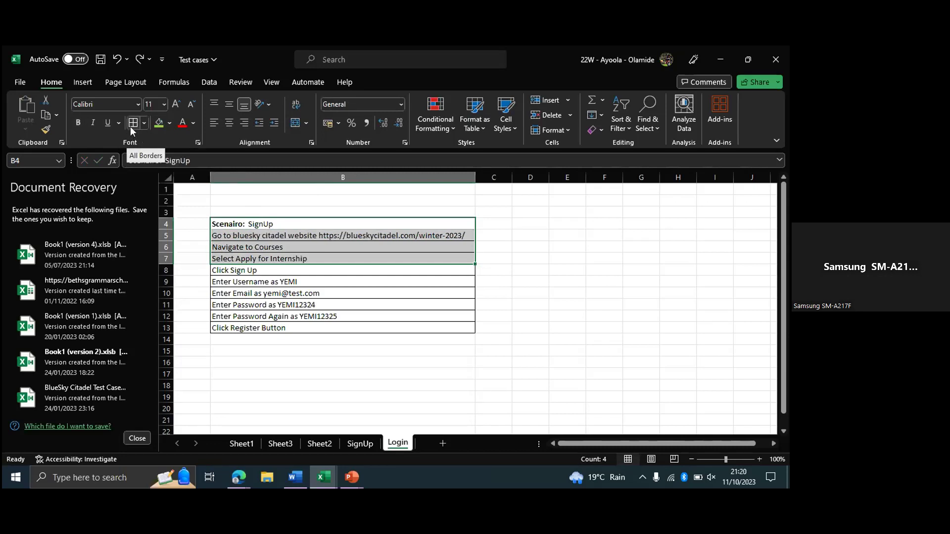
pyautogui.click(131, 127)
pyautogui.click(525, 305)
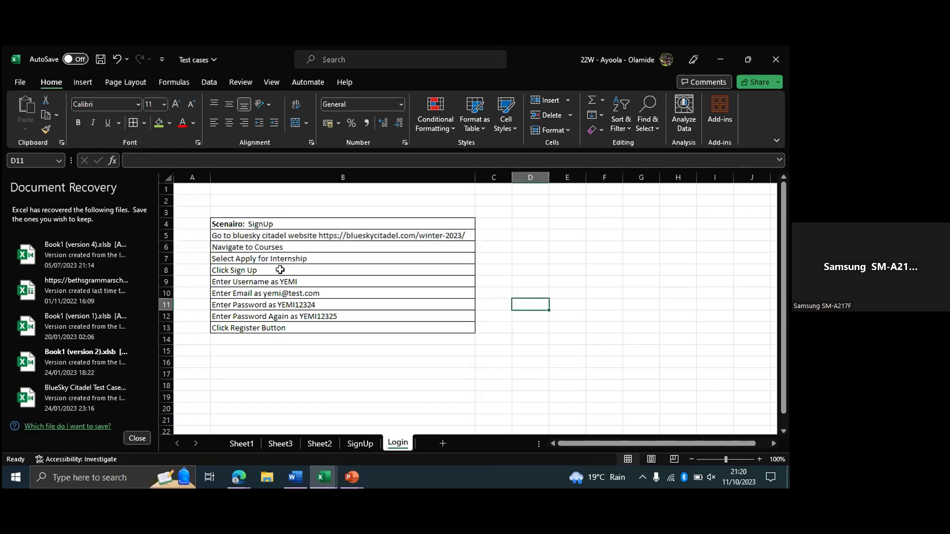
# Insert "Valid" before "SignUp" in the scenario heading in B4
pyautogui.click(249, 227)
pyautogui.hotkey('ctrl', 'Down')
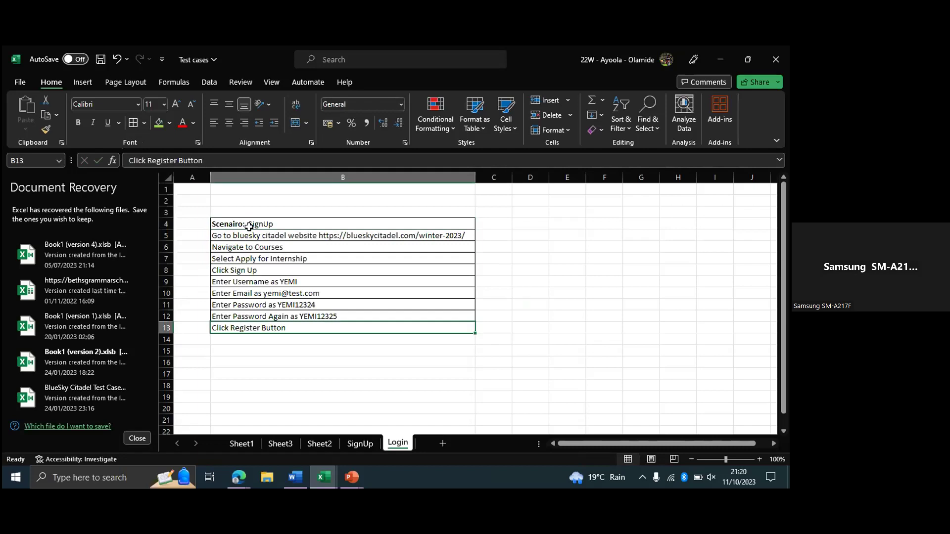
pyautogui.click(250, 225)
pyautogui.doubleClick(250, 225)
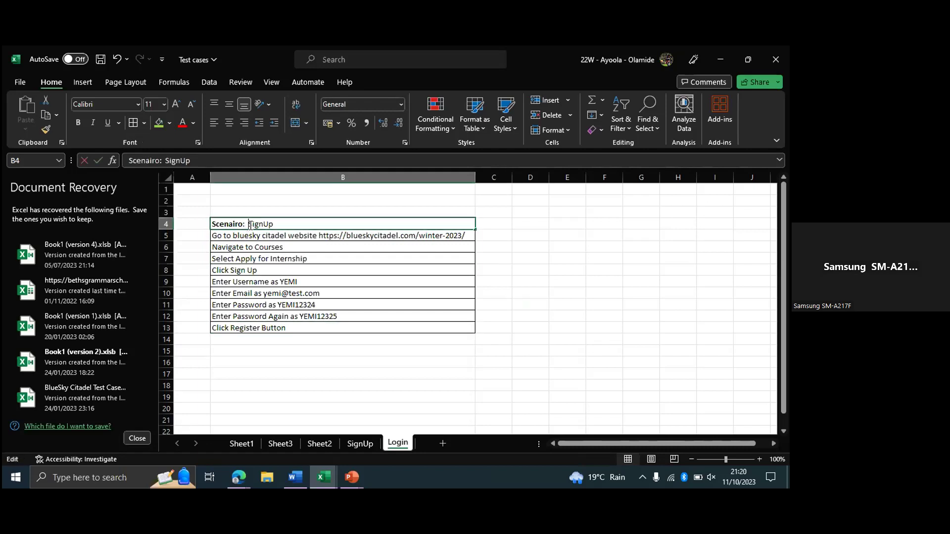
pyautogui.write('Valid')
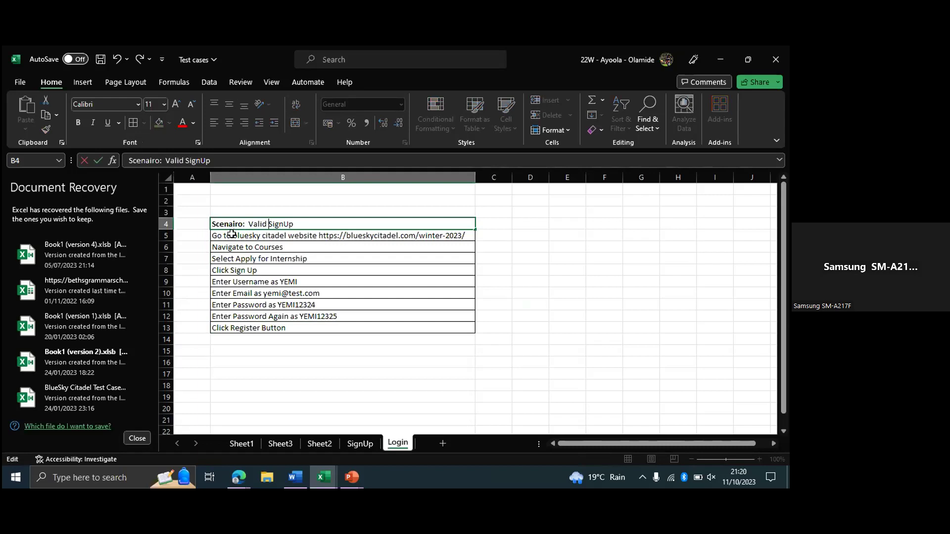
# Enter the keyword "Give" in cell E4, beside the scenario
pyautogui.click(216, 237)
pyautogui.doubleClick(215, 236)
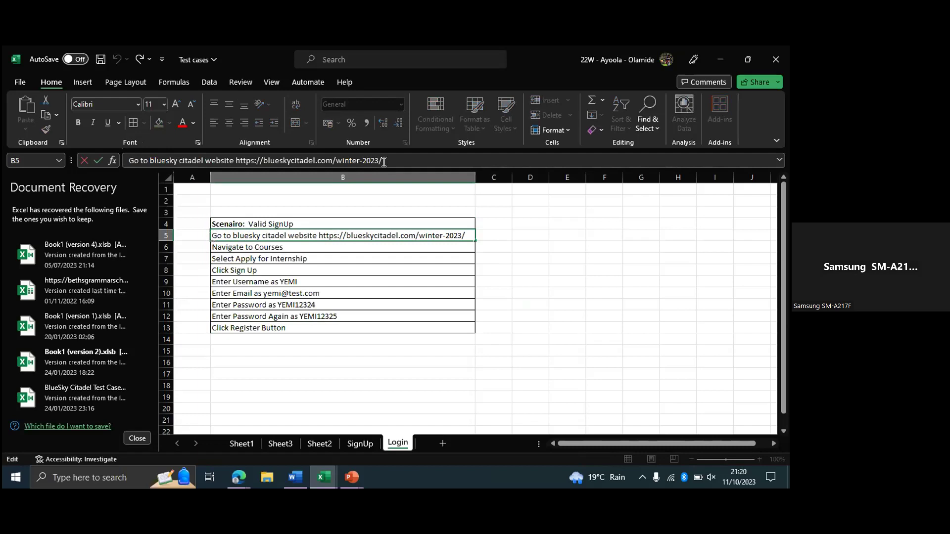
pyautogui.click(557, 223)
pyautogui.write('Give')
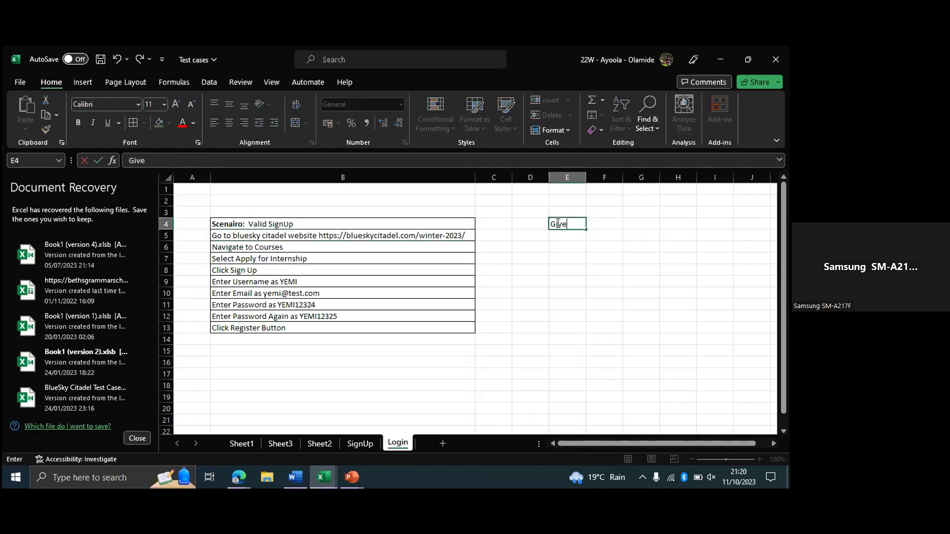
pyautogui.click(603, 223)
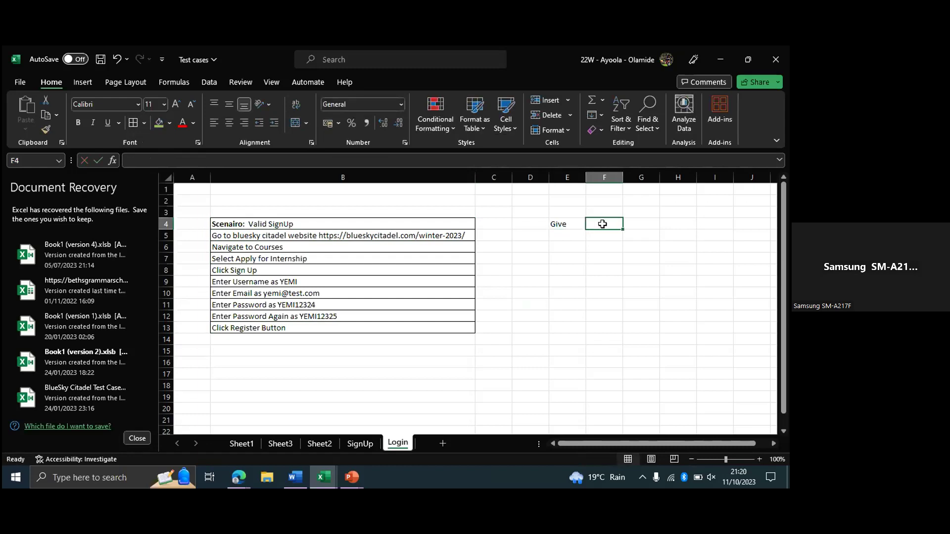
# Enter the keywords "When" in cell F4 and "Then" in cell G4
pyautogui.write('W')
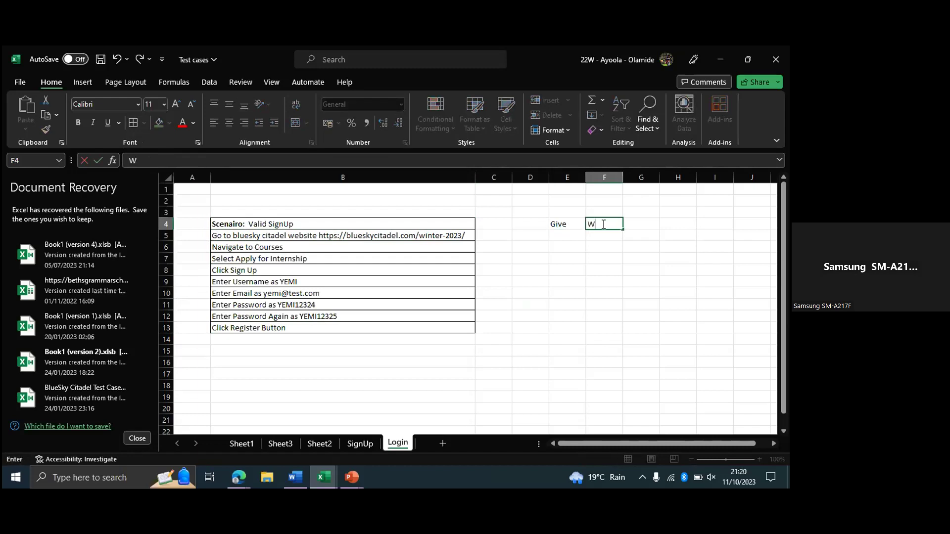
pyautogui.write('hen')
pyautogui.click(640, 227)
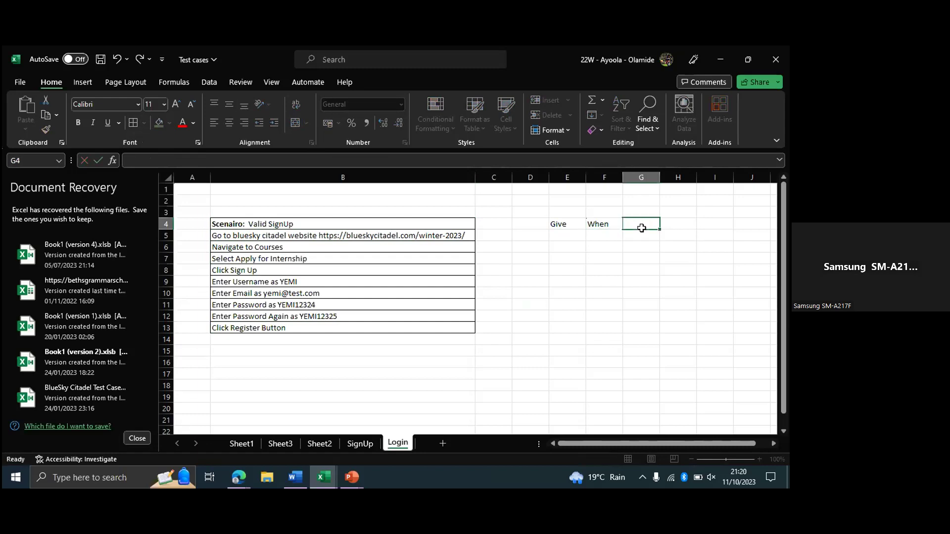
pyautogui.write('Then')
# Correct the first keyword in cell E4 to "Given"
pyautogui.doubleClick(569, 225)
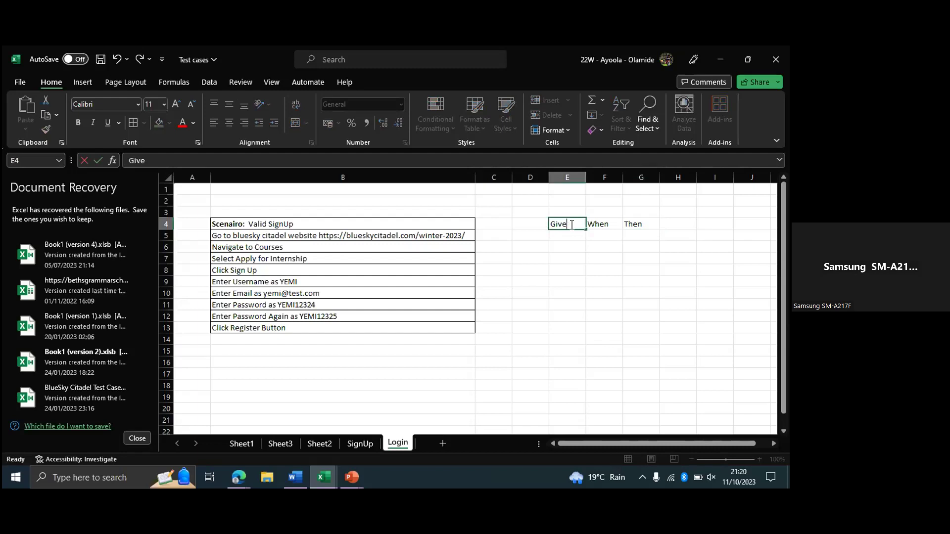
pyautogui.click(568, 249)
pyautogui.click(556, 223)
pyautogui.doubleClick(556, 224)
pyautogui.rightClick(556, 224)
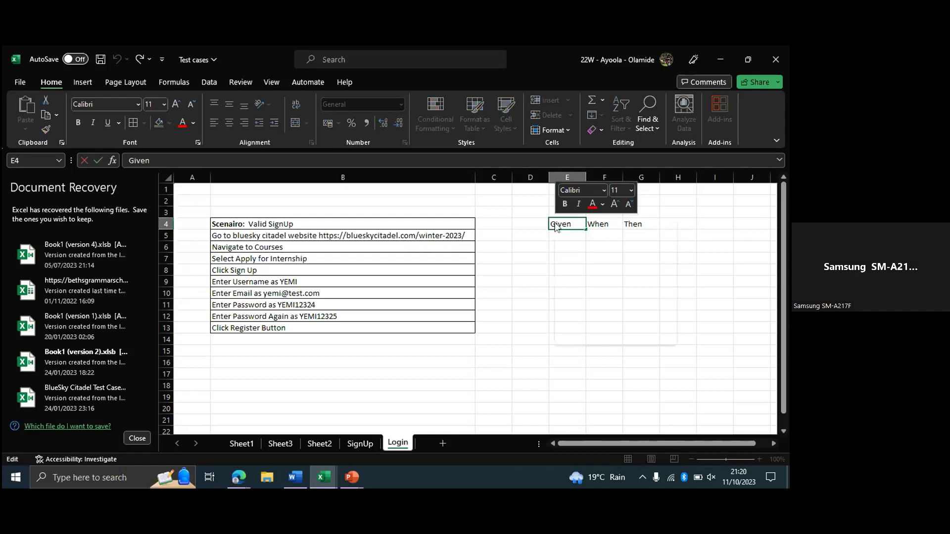
pyautogui.click(541, 243)
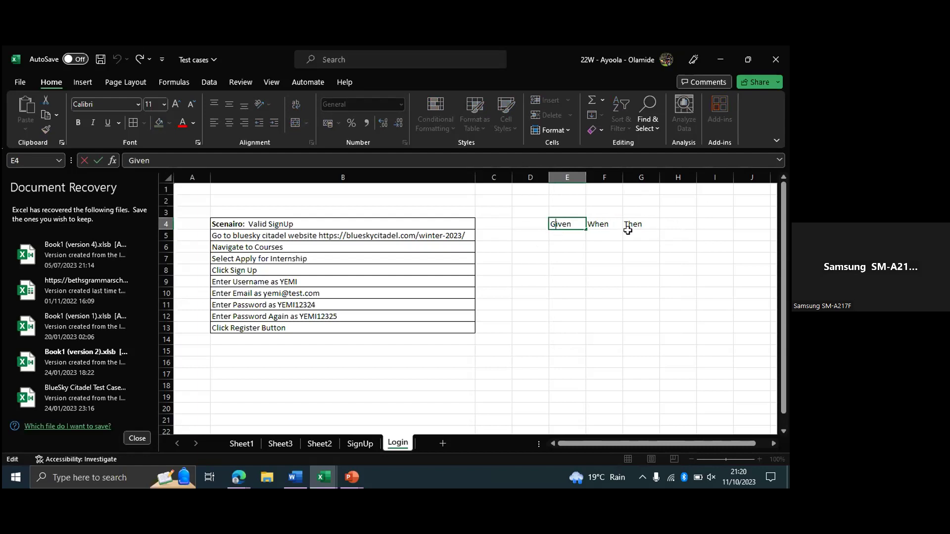
pyautogui.click(564, 237)
pyautogui.click(564, 224)
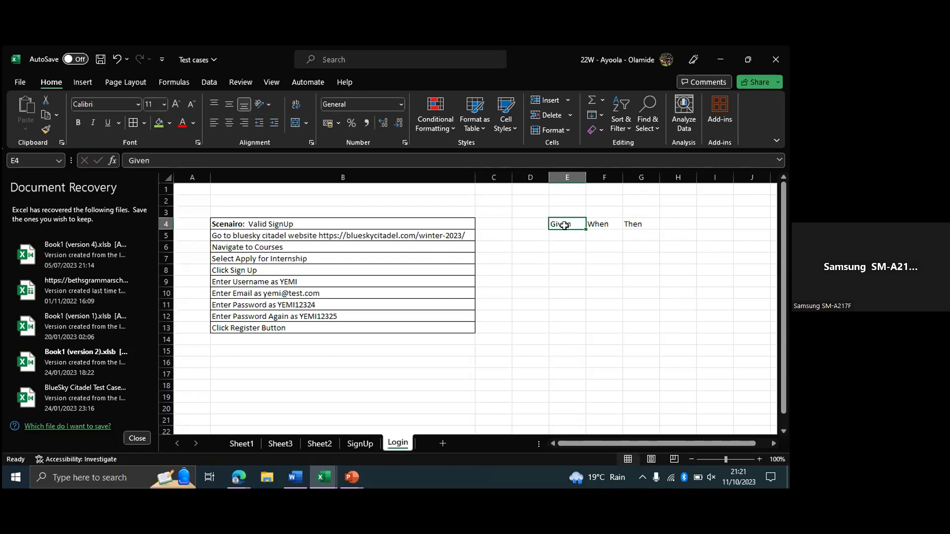
pyautogui.click(613, 224)
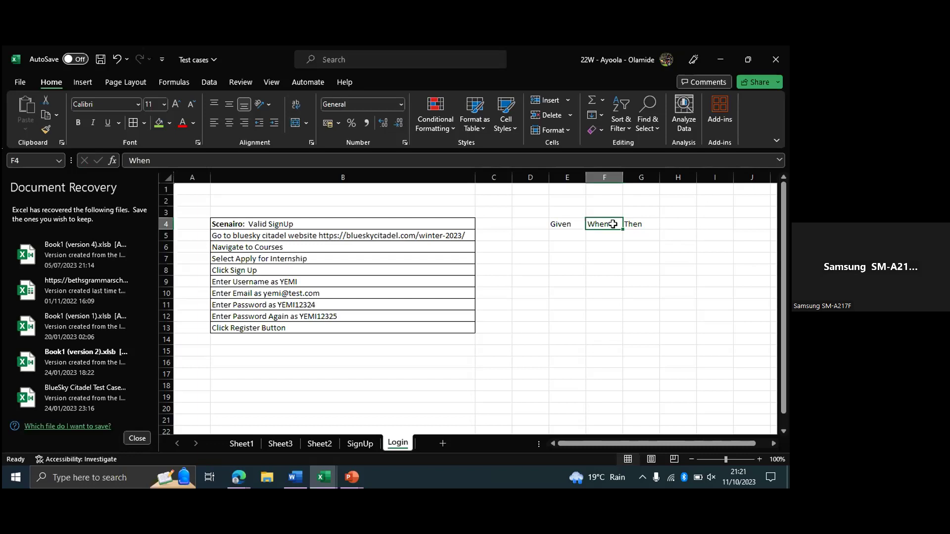
pyautogui.click(647, 225)
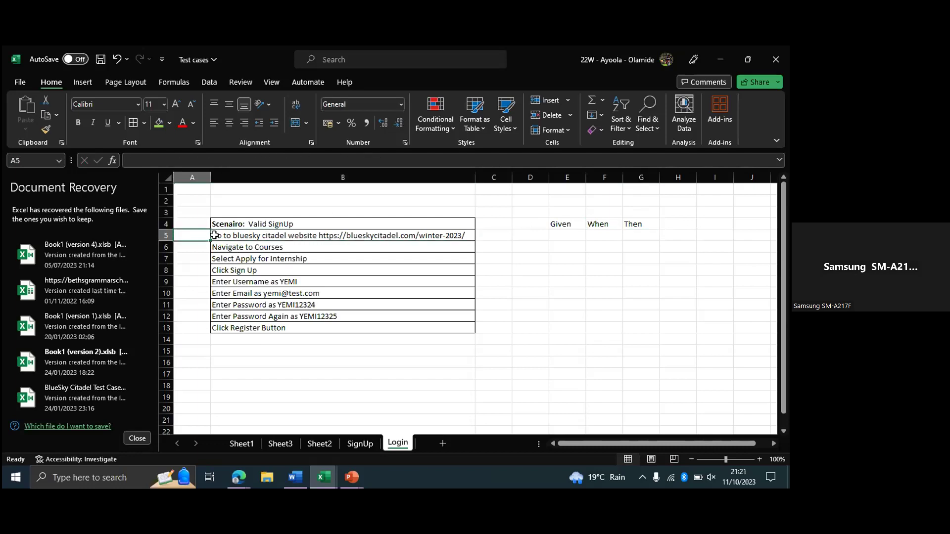
# Reword the website step in B5 to begin with "Given I am on" in place of "Go to"
pyautogui.click(216, 235)
pyautogui.doubleClick(217, 235)
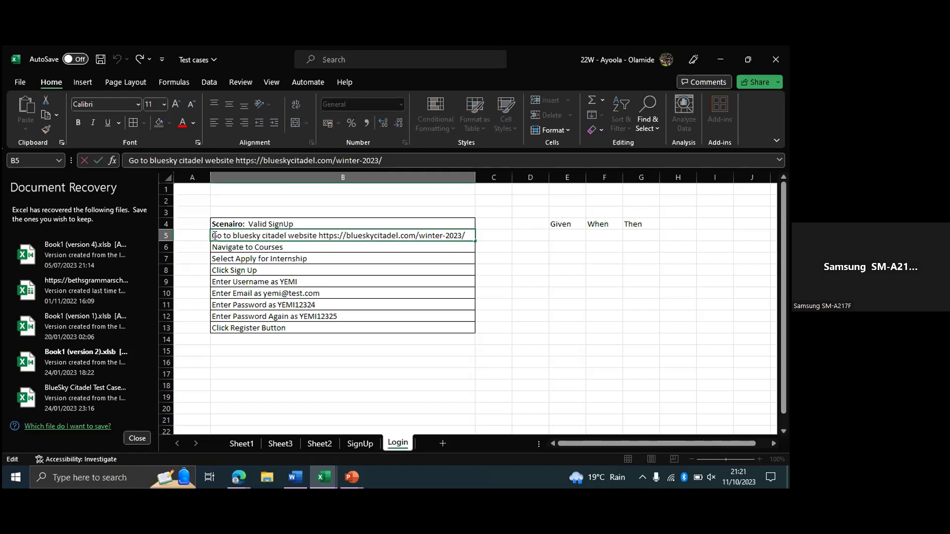
pyautogui.write('Given I a')
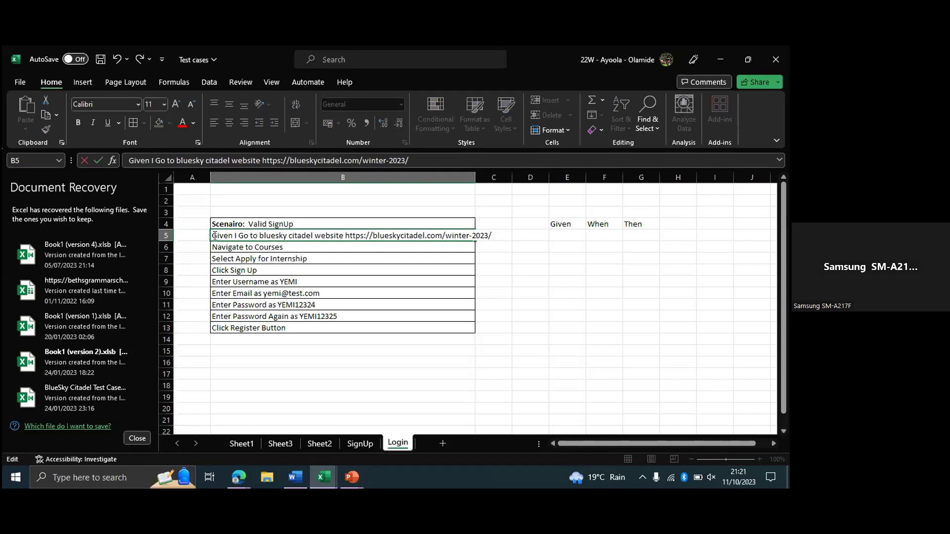
pyautogui.write('m')
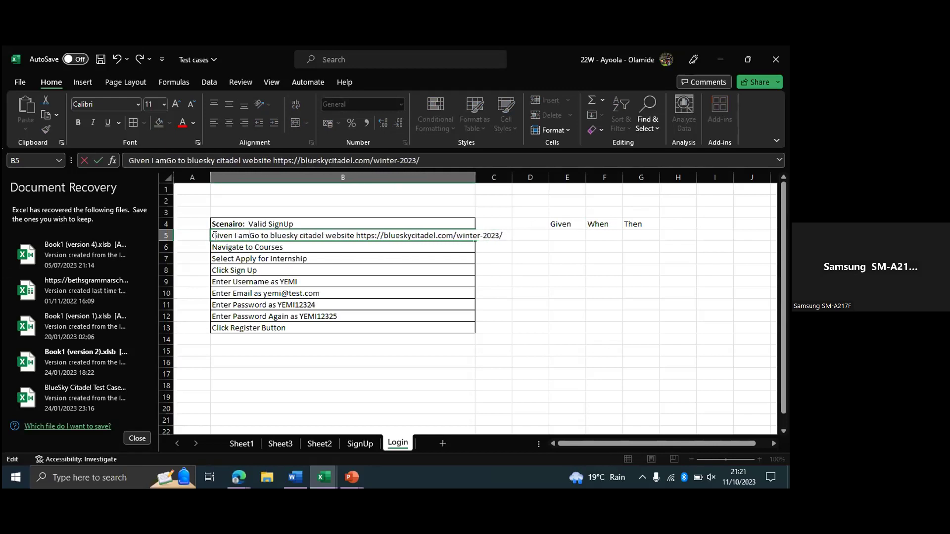
pyautogui.press('Delete')
pyautogui.press('Delete')
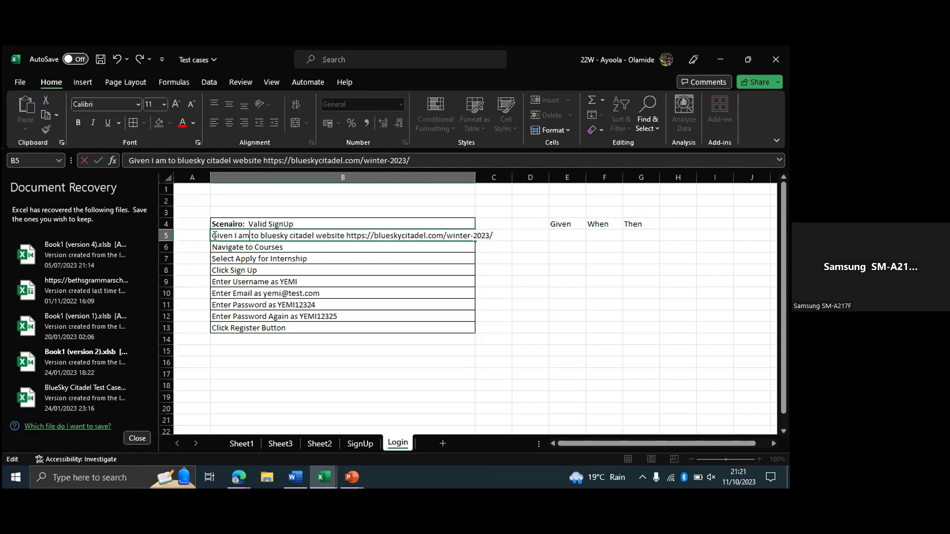
pyautogui.press('Delete')
pyautogui.press('Delete')
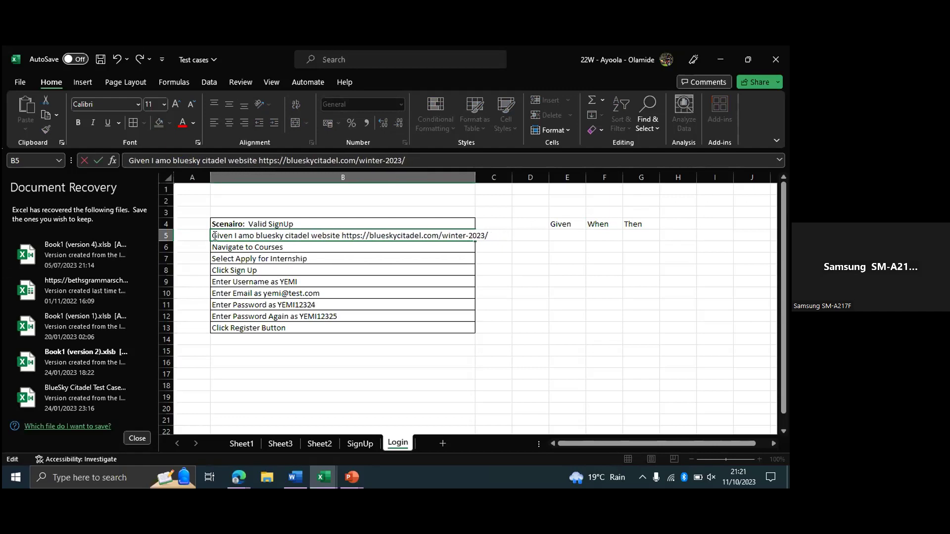
pyautogui.press('Delete')
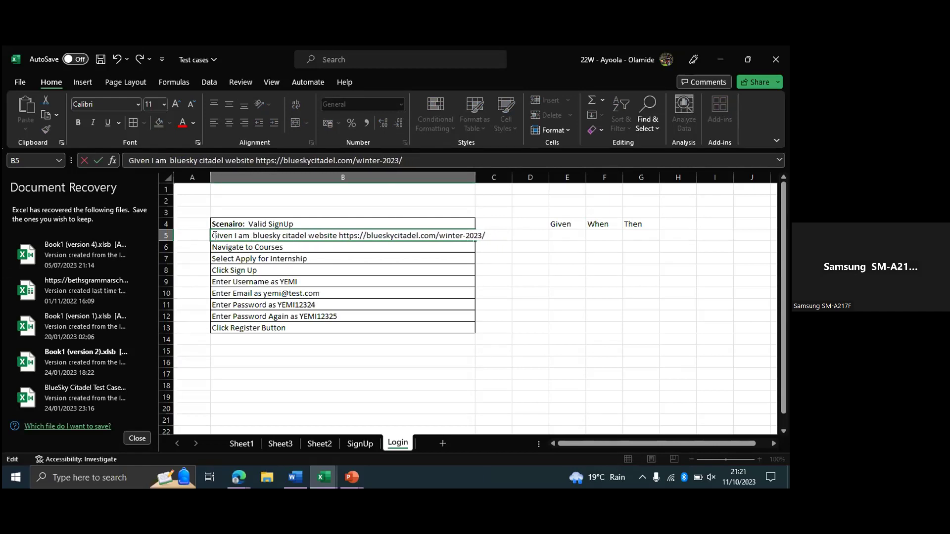
pyautogui.write('on')
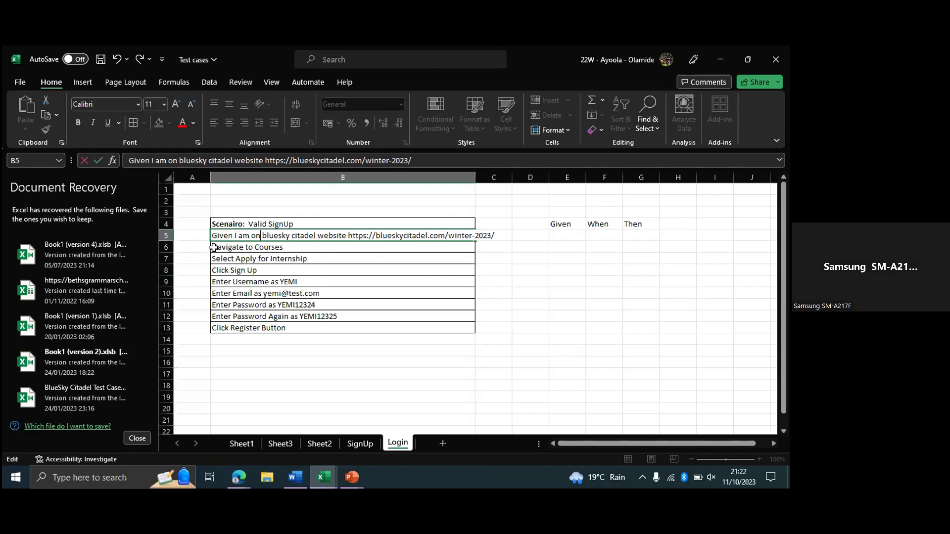
# Prefix the Courses and Apply for Internship steps in B6 and B7 with "And I"
pyautogui.click(214, 247)
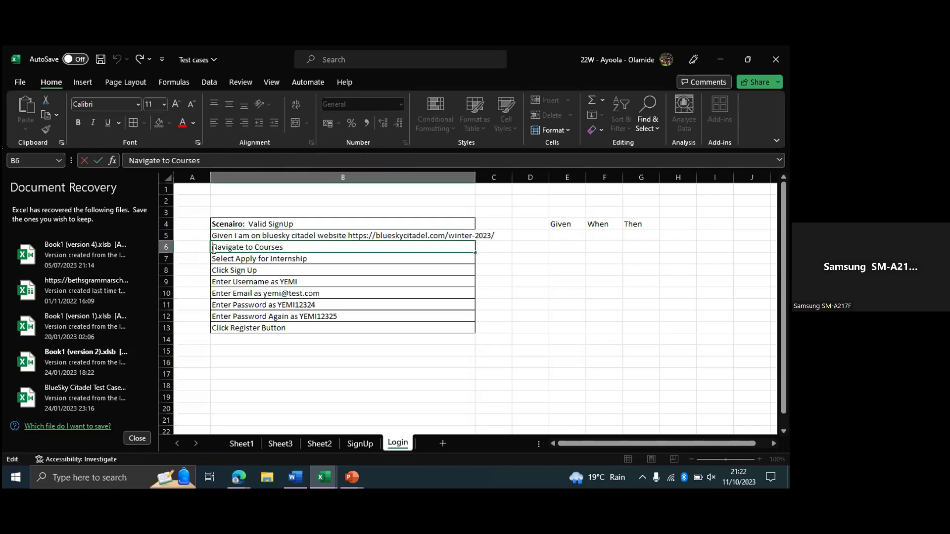
pyautogui.write('A')
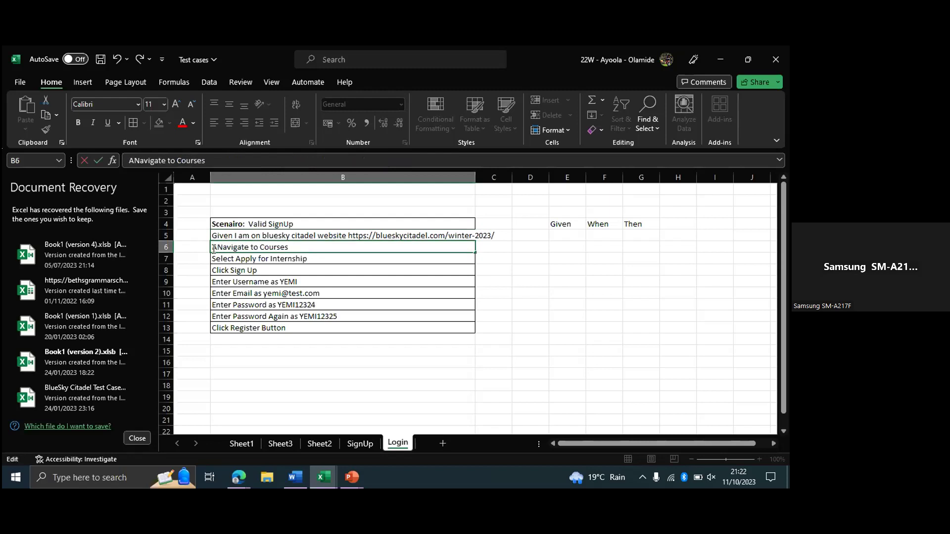
pyautogui.write('nd ')
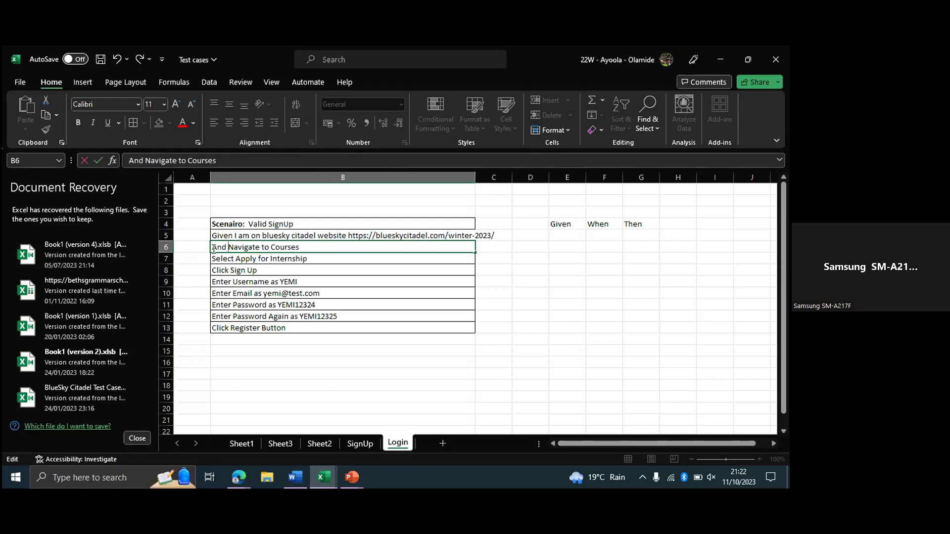
pyautogui.write('I')
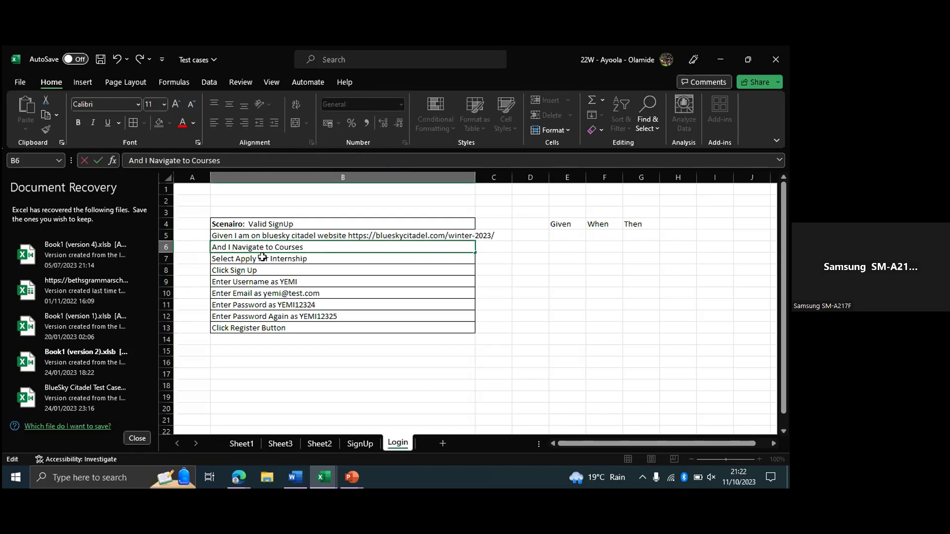
pyautogui.doubleClick(214, 258)
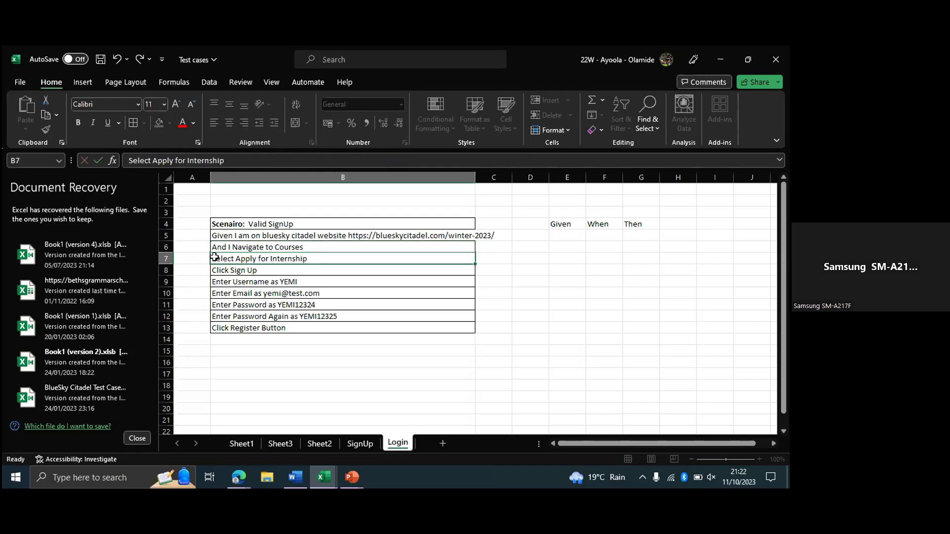
pyautogui.write('And')
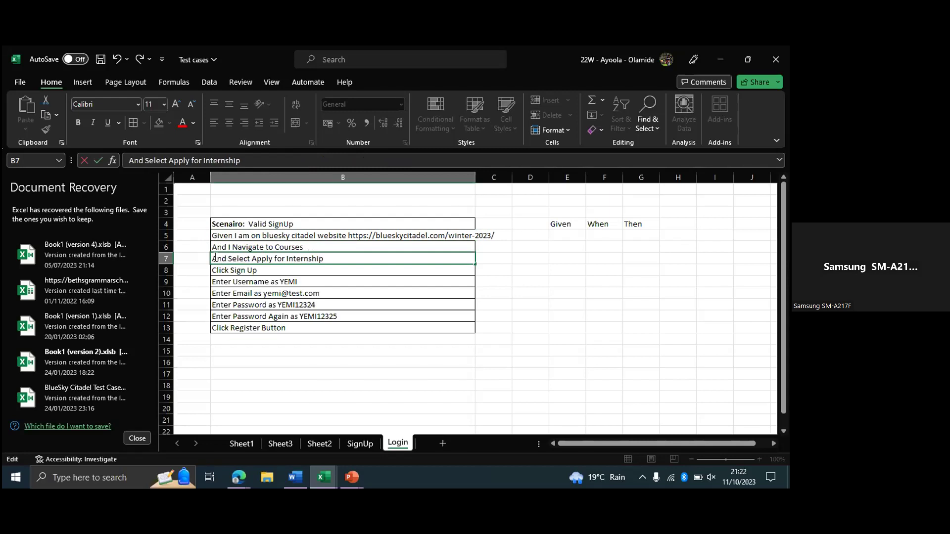
pyautogui.write(' I')
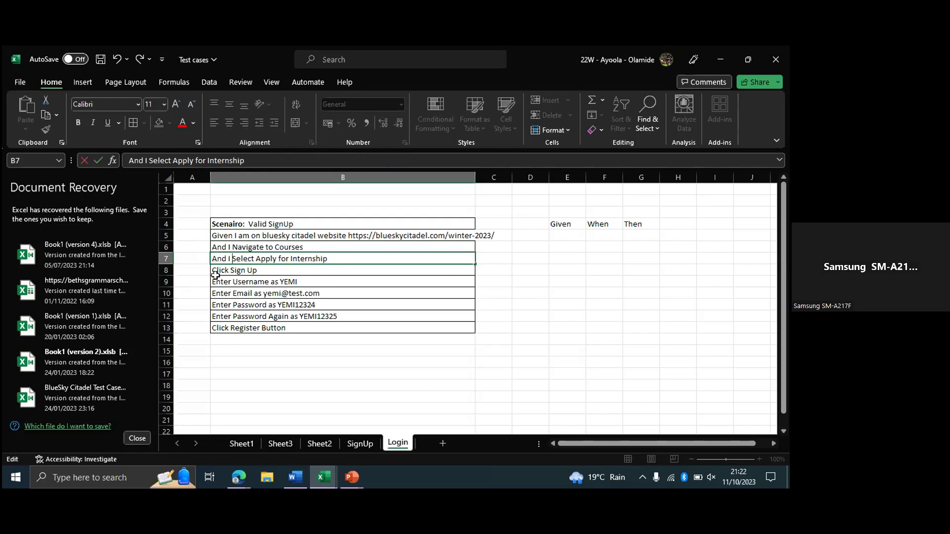
# Reword the sign-up step in B8 as "When I Click Sign Up Button"
pyautogui.doubleClick(217, 272)
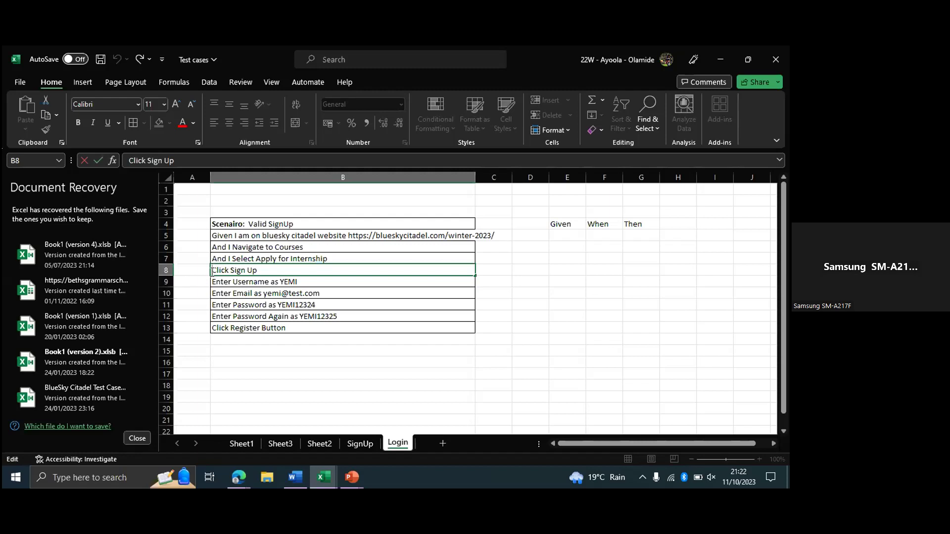
pyautogui.write('When ')
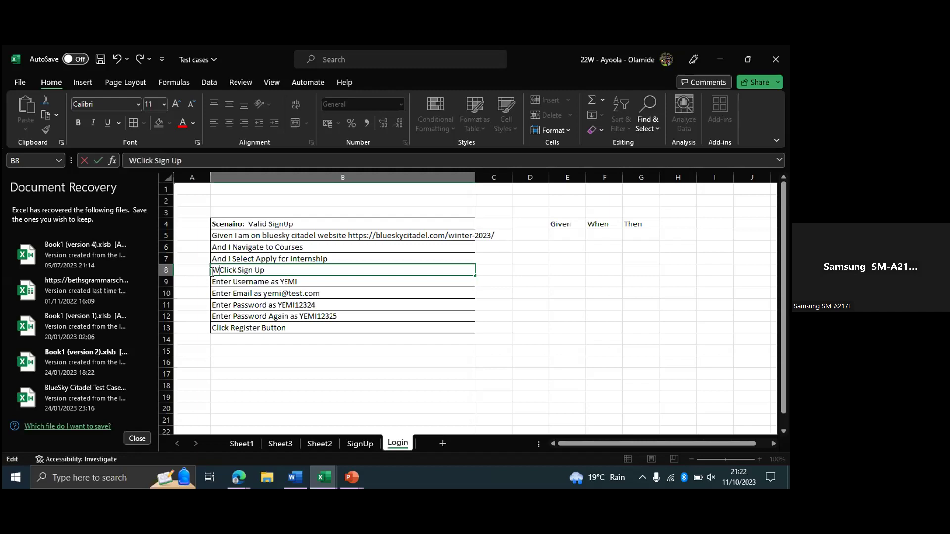
pyautogui.write('I')
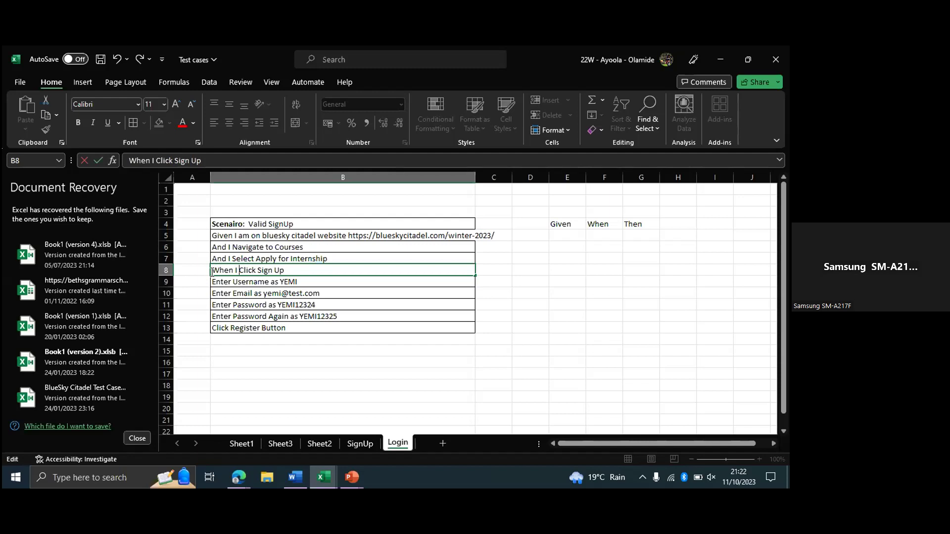
pyautogui.click(289, 270)
pyautogui.write('Button')
# Prefix the username, email and both password steps in B9:B12 with "And"
pyautogui.doubleClick(216, 282)
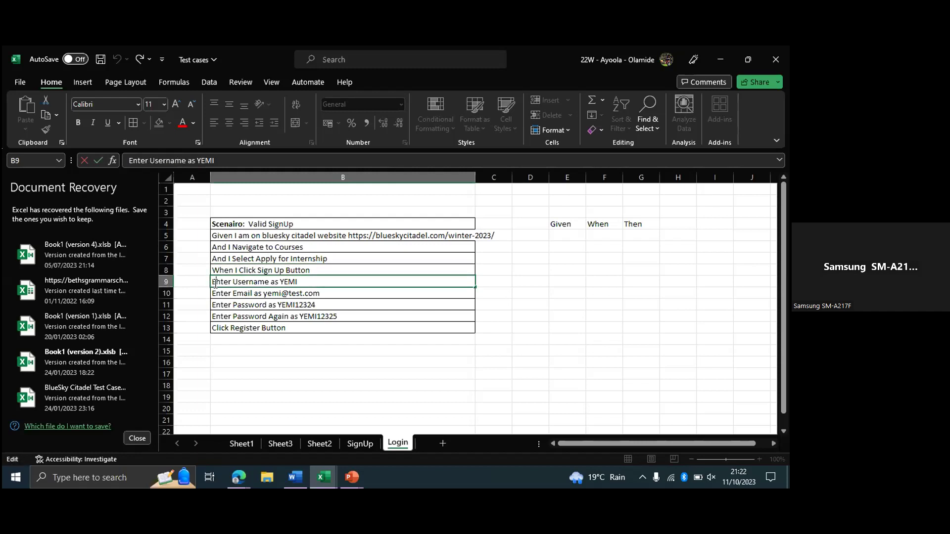
pyautogui.write('And')
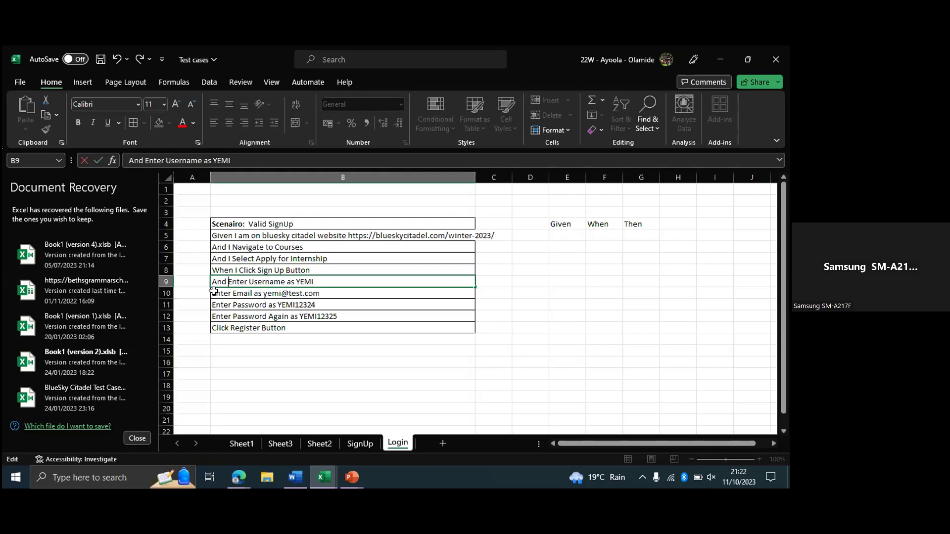
pyautogui.doubleClick(215, 293)
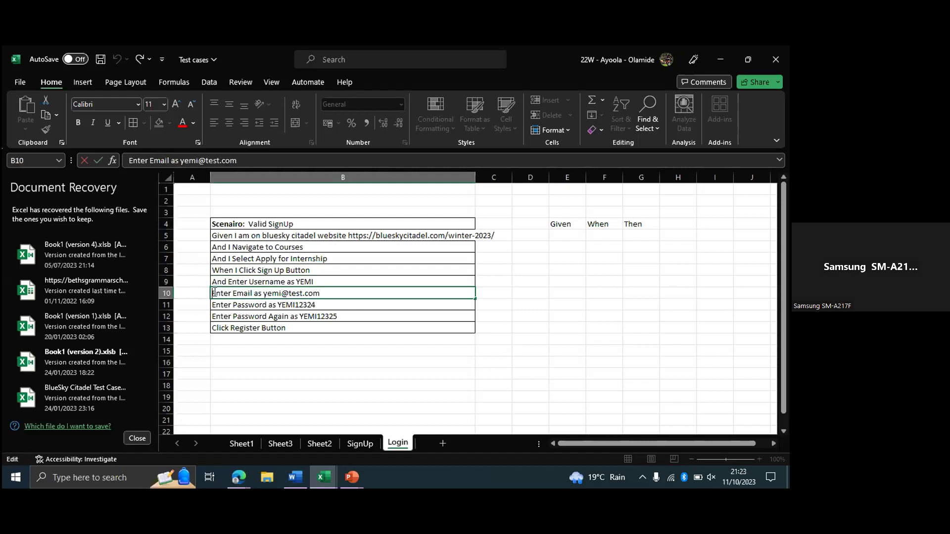
pyautogui.write('And')
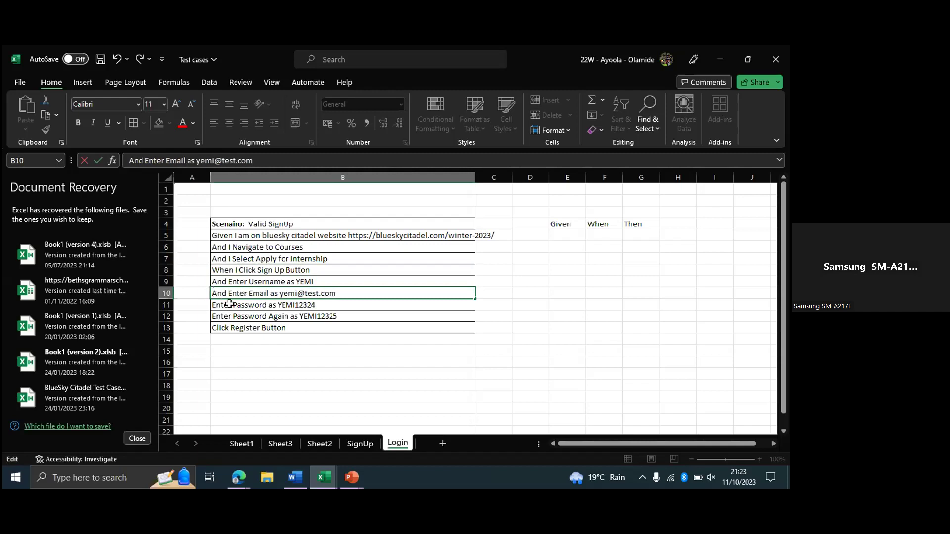
pyautogui.click(229, 304)
pyautogui.doubleClick(213, 305)
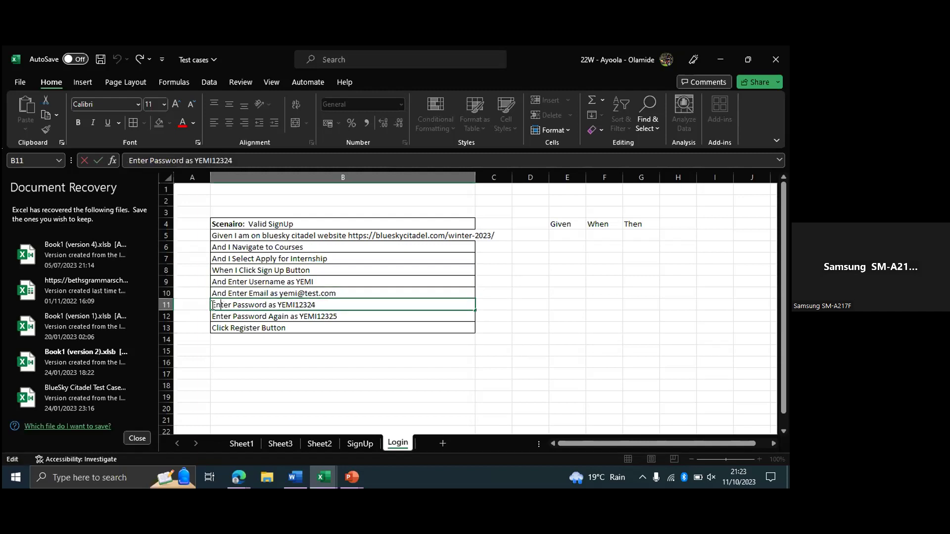
pyautogui.write('And')
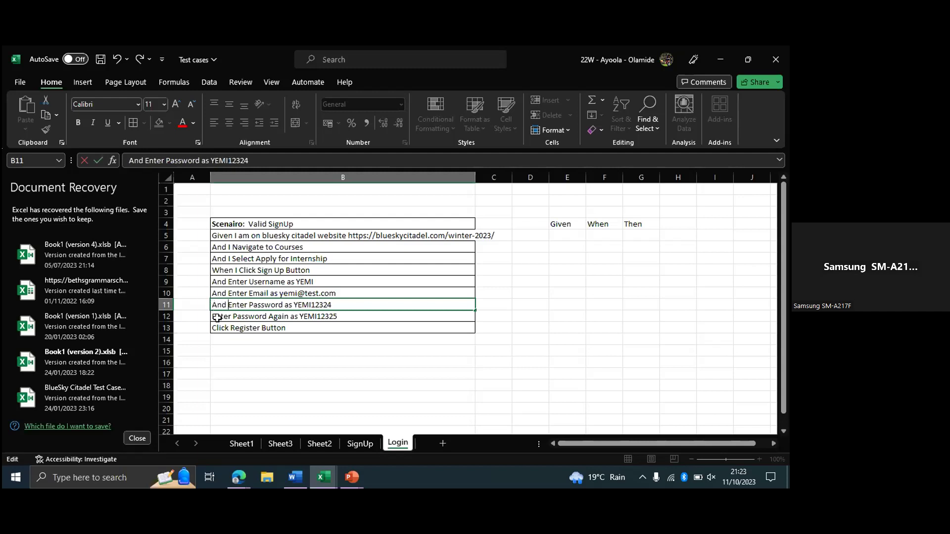
pyautogui.click(218, 319)
pyautogui.doubleClick(216, 318)
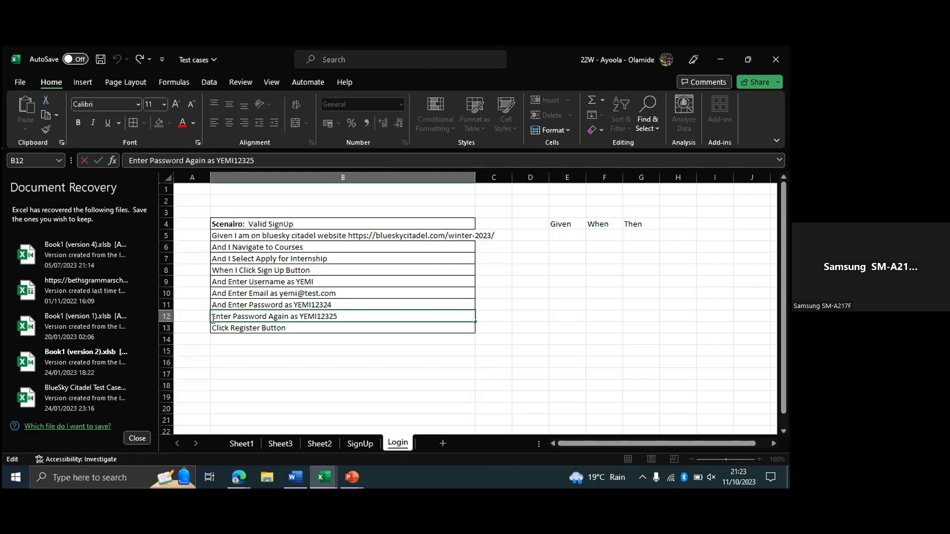
pyautogui.write('And')
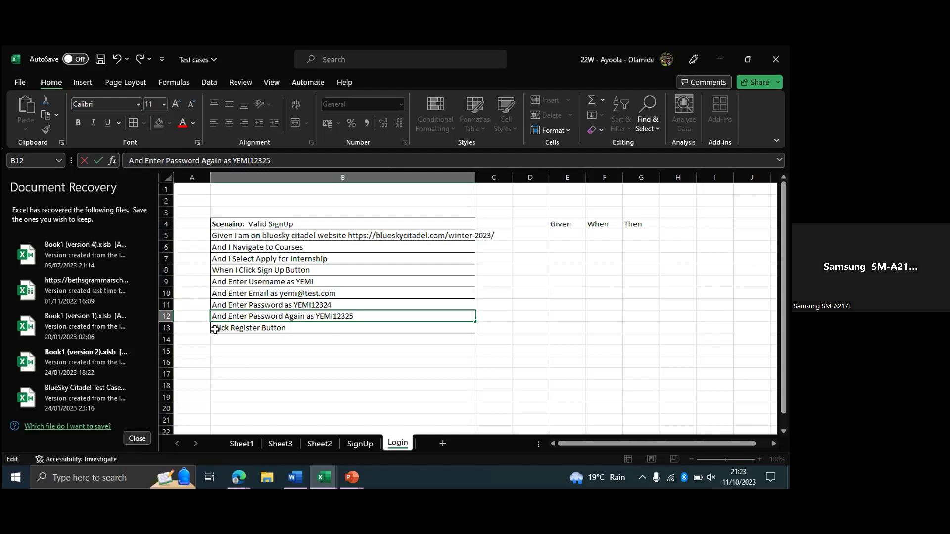
# Prefix the Register Button step in B13 with "And I" and enter "Then I should be able to Register" in B14
pyautogui.doubleClick(214, 330)
pyautogui.write('And I')
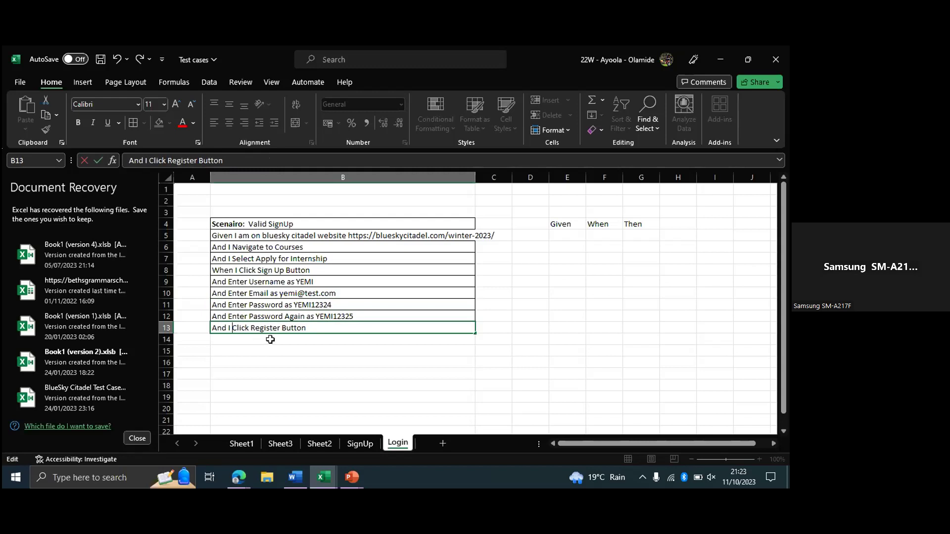
pyautogui.press('Return')
pyautogui.write('Then')
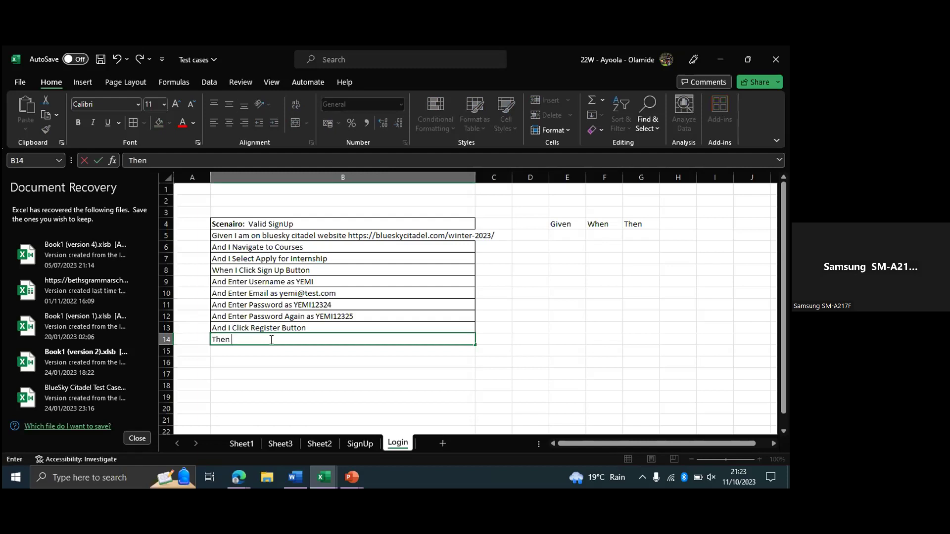
pyautogui.write(' I should be a ble')
pyautogui.write('to Re')
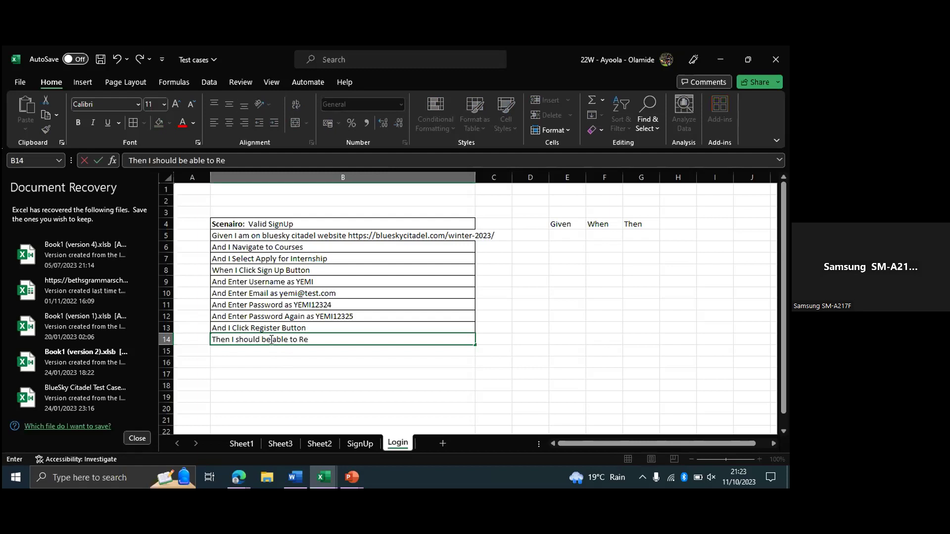
pyautogui.write('gister')
# Bold the keywords "Given" in B5 and "And" in B6, leaving the rest of each step in regular weight
pyautogui.click(224, 238)
pyautogui.doubleClick(224, 238)
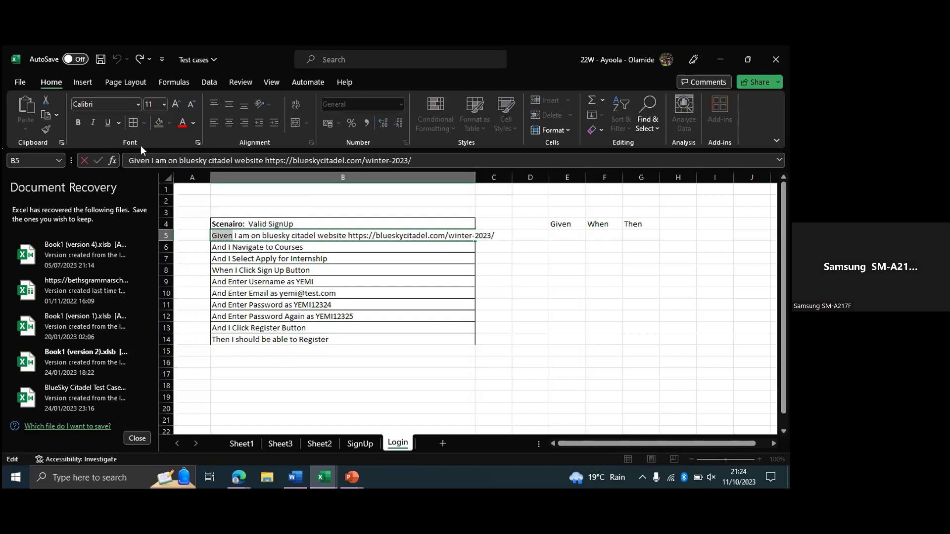
pyautogui.click(78, 123)
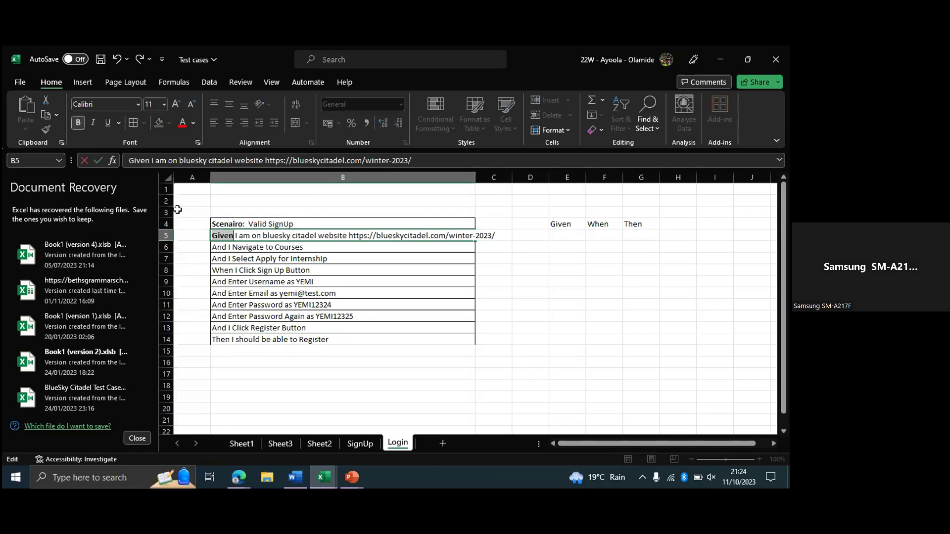
pyautogui.doubleClick(217, 248)
pyautogui.doubleClick(218, 248)
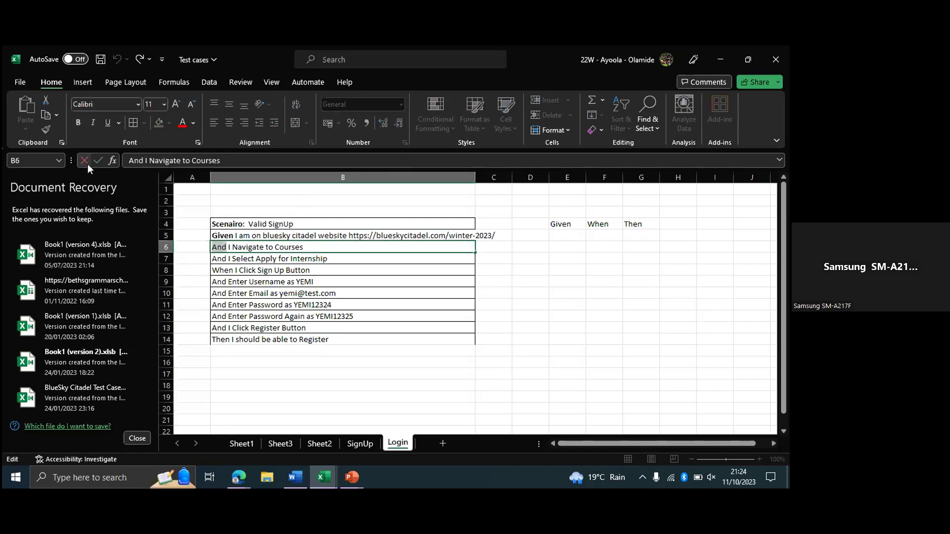
pyautogui.click(79, 124)
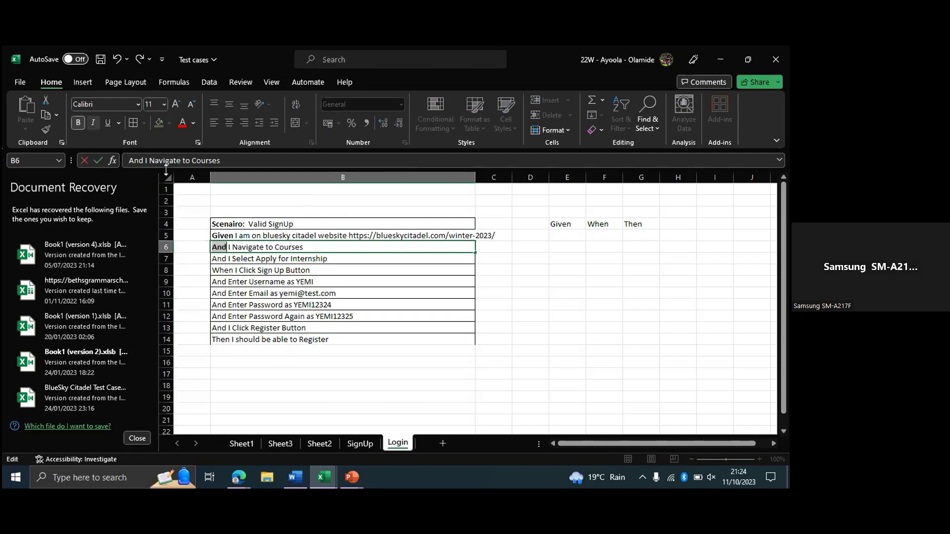
pyautogui.click(486, 371)
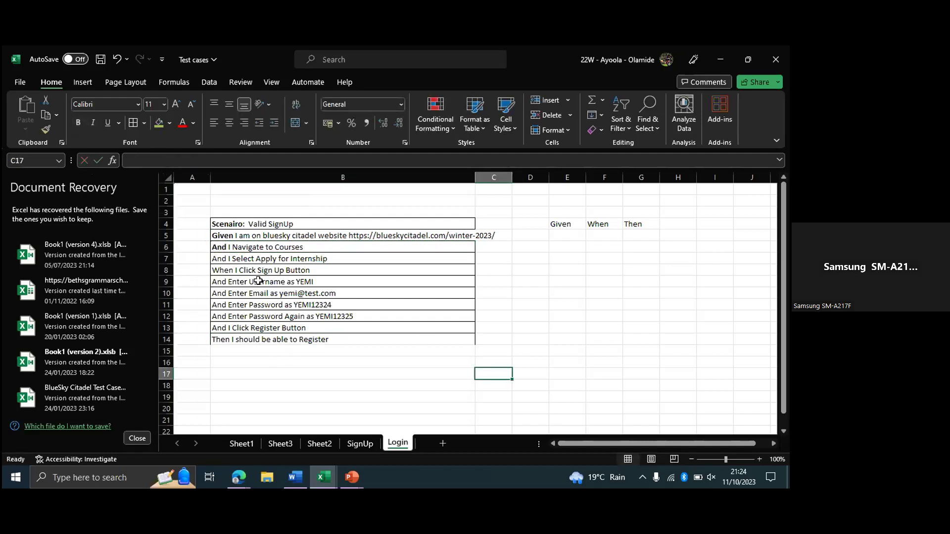
# Bold only the keywords "When" in B8 and "Then" in B14
pyautogui.click(221, 259)
pyautogui.doubleClick(221, 265)
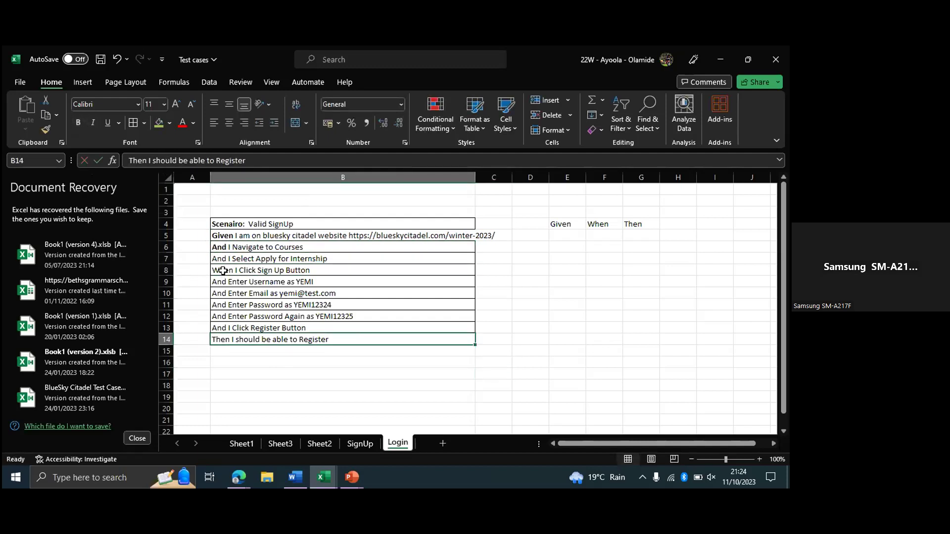
pyautogui.click(223, 270)
pyautogui.doubleClick(224, 271)
pyautogui.doubleClick(223, 270)
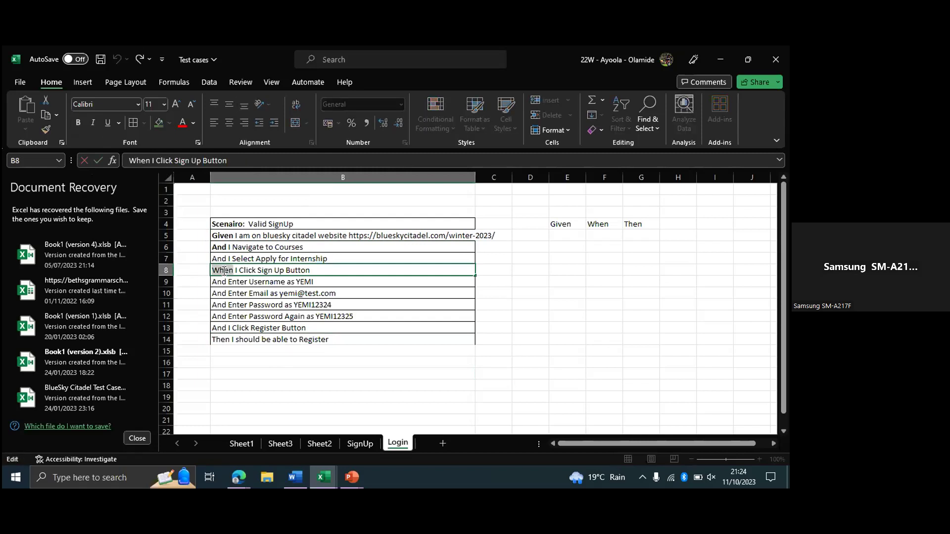
pyautogui.click(78, 123)
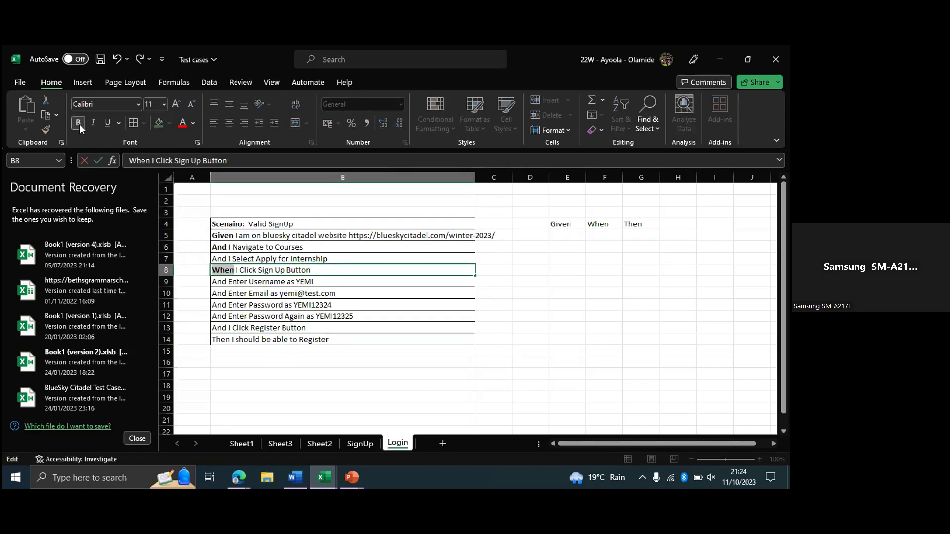
pyautogui.click(221, 340)
pyautogui.doubleClick(220, 340)
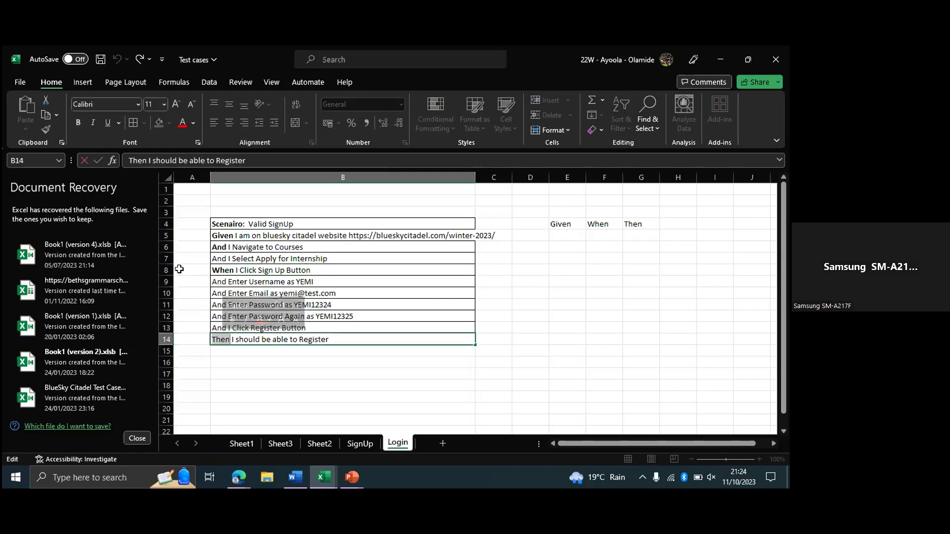
pyautogui.click(82, 123)
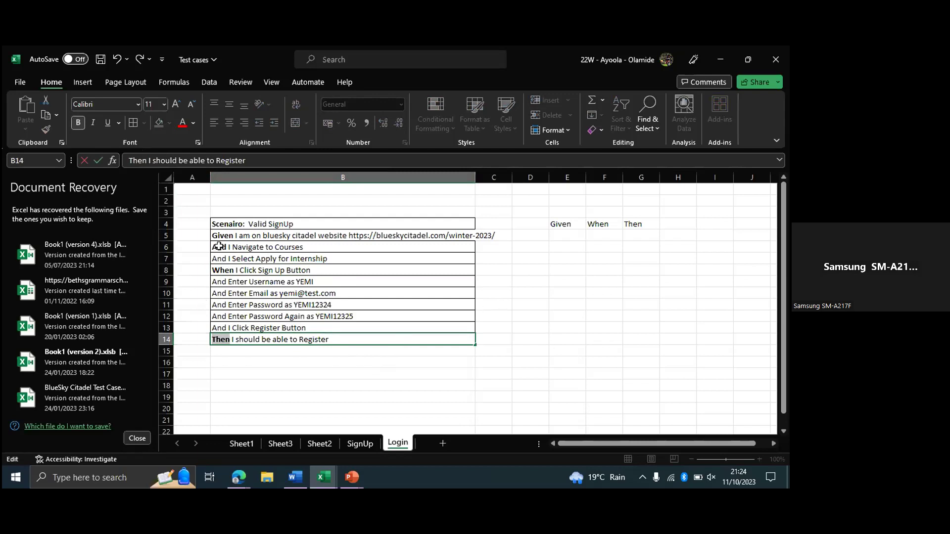
# Add the heading "Gherkin Syntax" in B2 above the scenario and make it bold
pyautogui.click(233, 202)
pyautogui.write('G')
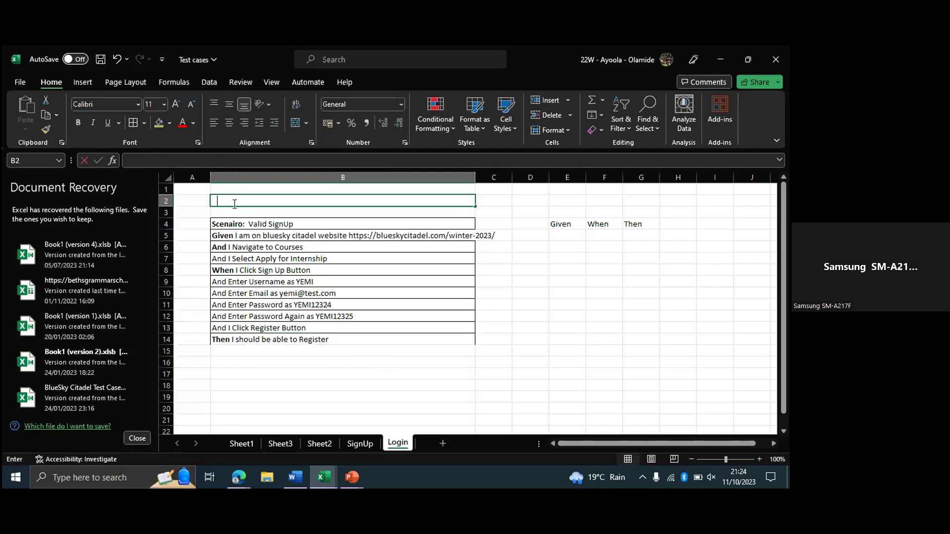
pyautogui.write('herkin Syntax')
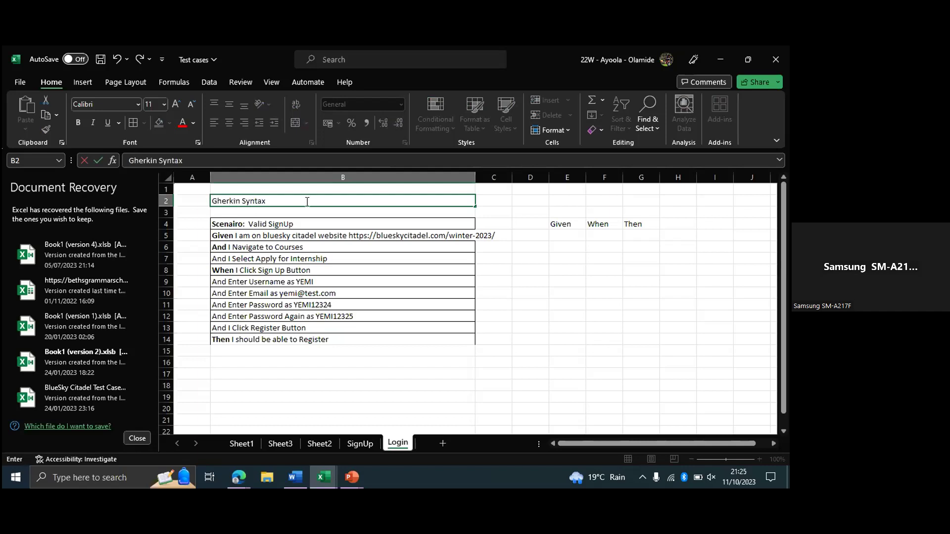
pyautogui.moveTo(304, 201); pyautogui.dragTo(210, 200)
pyautogui.click(78, 123)
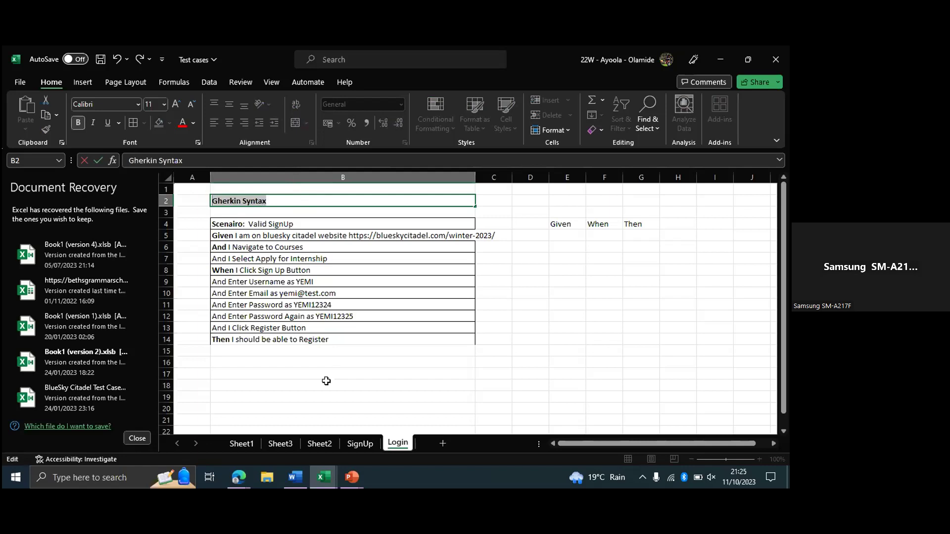
# View the SignUp sheet for comparison and return to the Login sheet
pyautogui.click(357, 445)
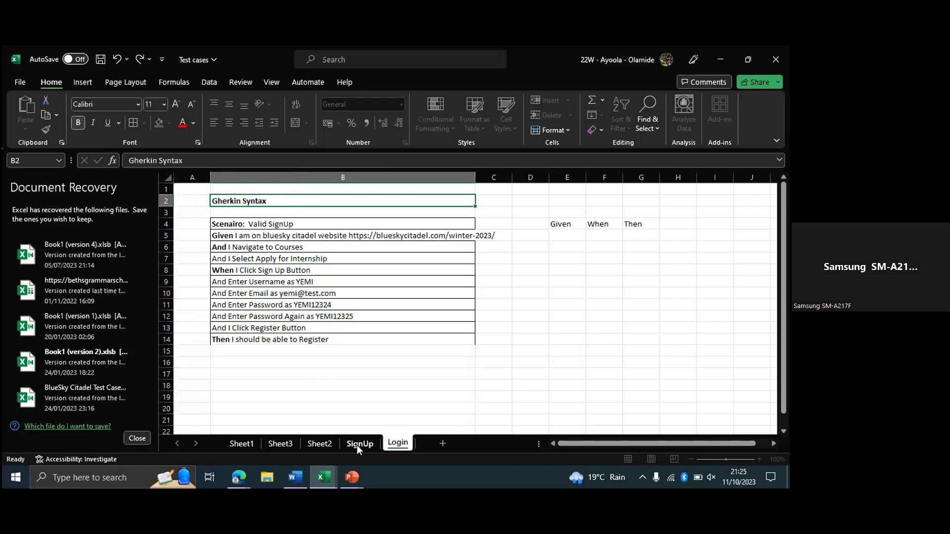
pyautogui.click(358, 444)
pyautogui.click(398, 445)
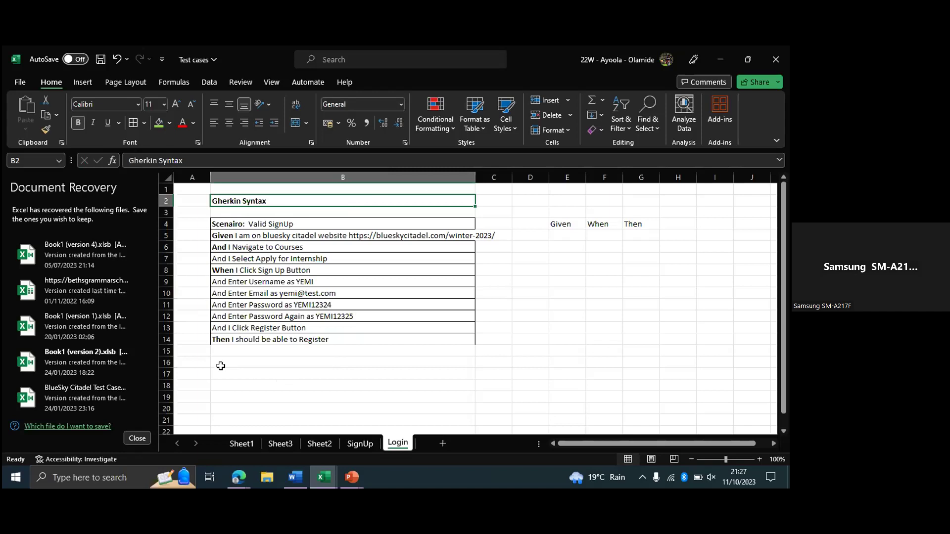
# Replace the keyword "When" with "AND" in the Sign Up Button step in B8
pyautogui.click(225, 272)
pyautogui.hotkey('ctrl', 'Down')
pyautogui.click(226, 272)
pyautogui.hotkey('ctrl', 'Down')
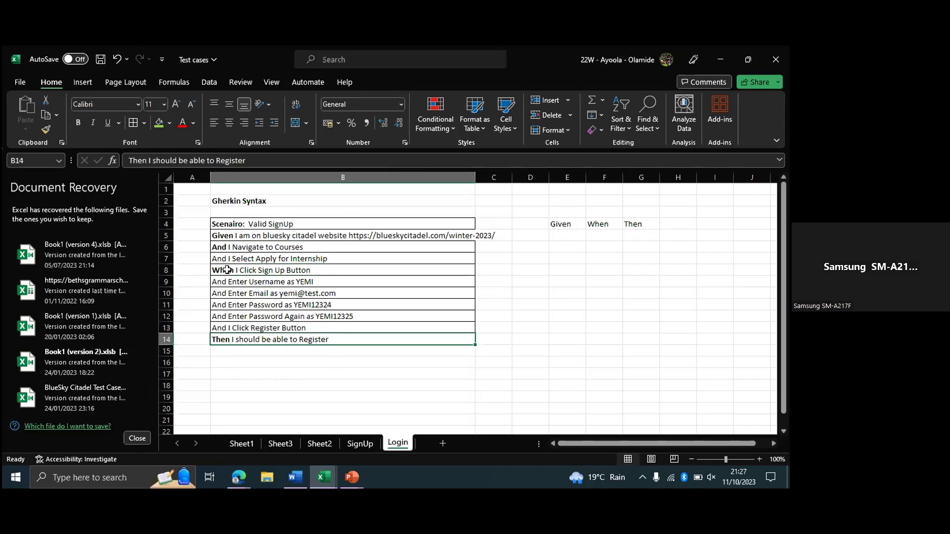
pyautogui.click(227, 270)
pyautogui.doubleClick(228, 271)
pyautogui.write('AND')
# Replace the keyword "And" with "When" in the Register Button step in B13
pyautogui.click(219, 330)
pyautogui.click(221, 336)
pyautogui.click(221, 329)
pyautogui.doubleClick(222, 330)
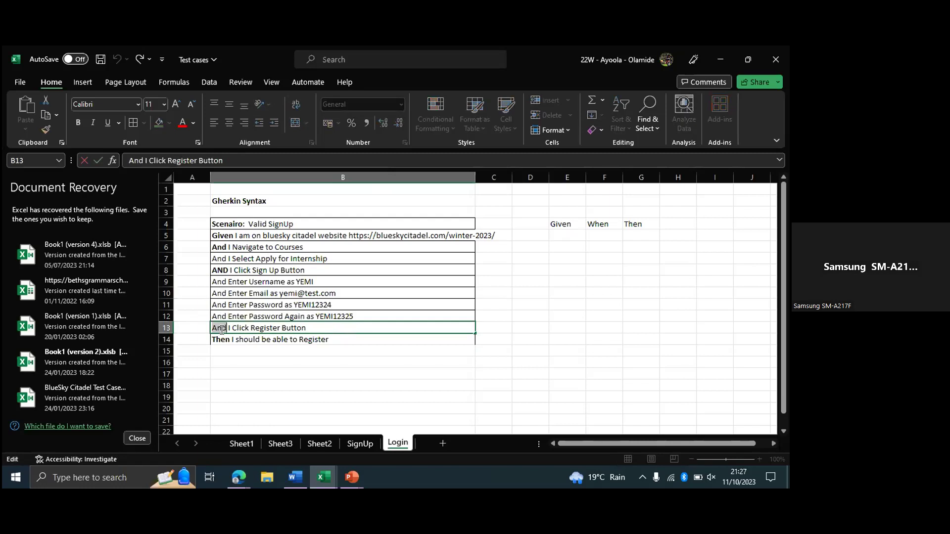
pyautogui.write('Wh')
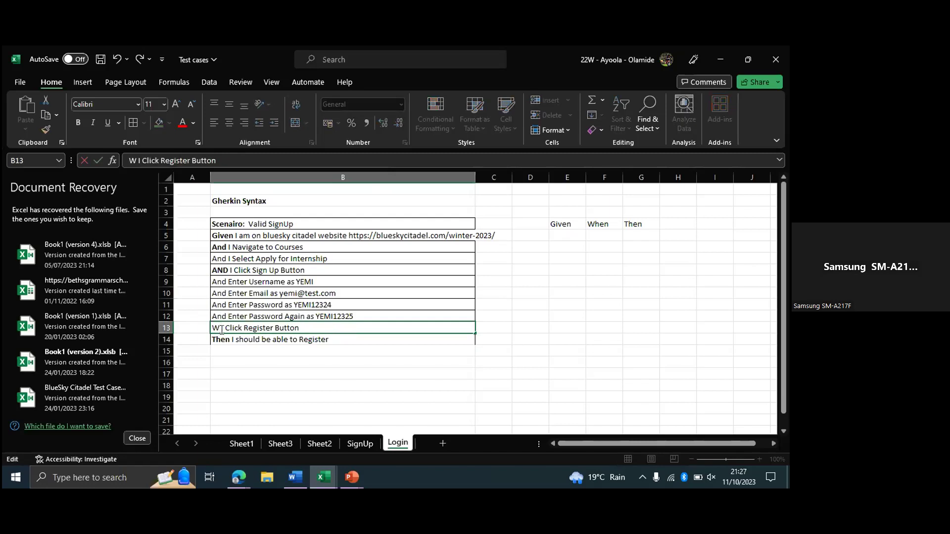
pyautogui.write('en')
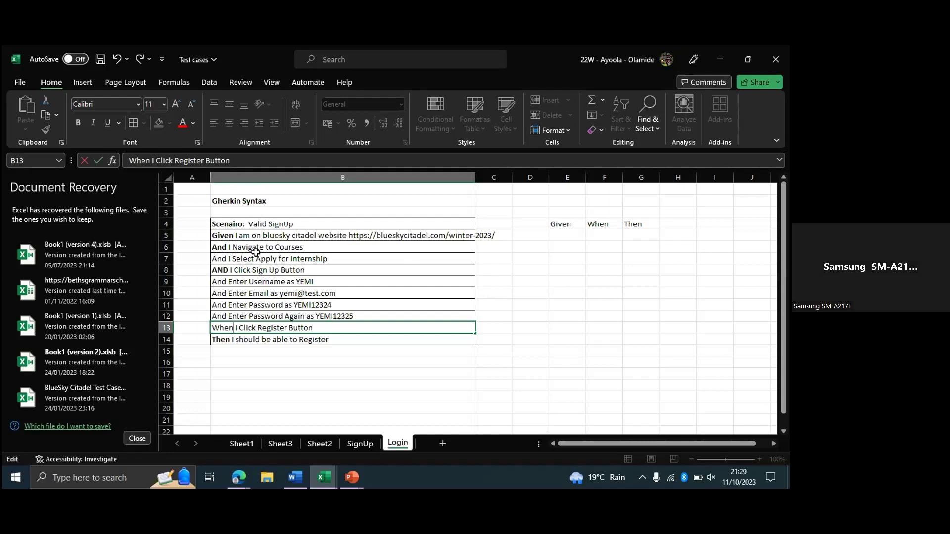
pyautogui.click(282, 226)
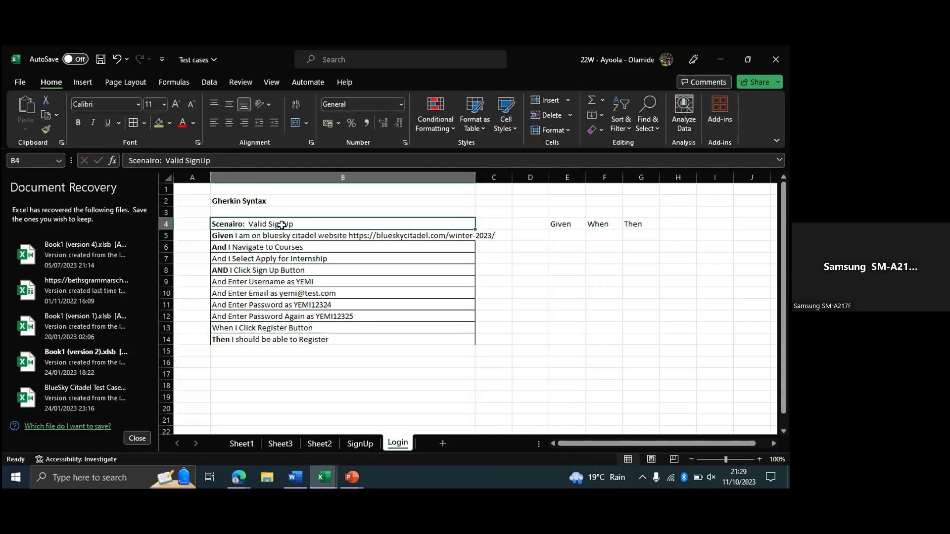